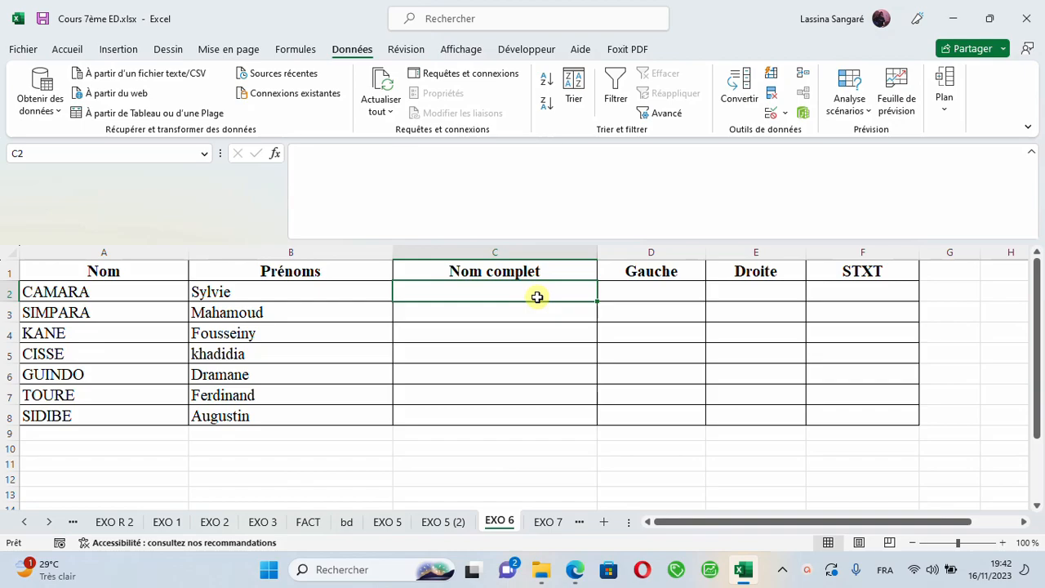
- Enter =CONCATENER(B2;" ";A2) in cell C2 of the Nom complet column and fill it down to C8
text(=)
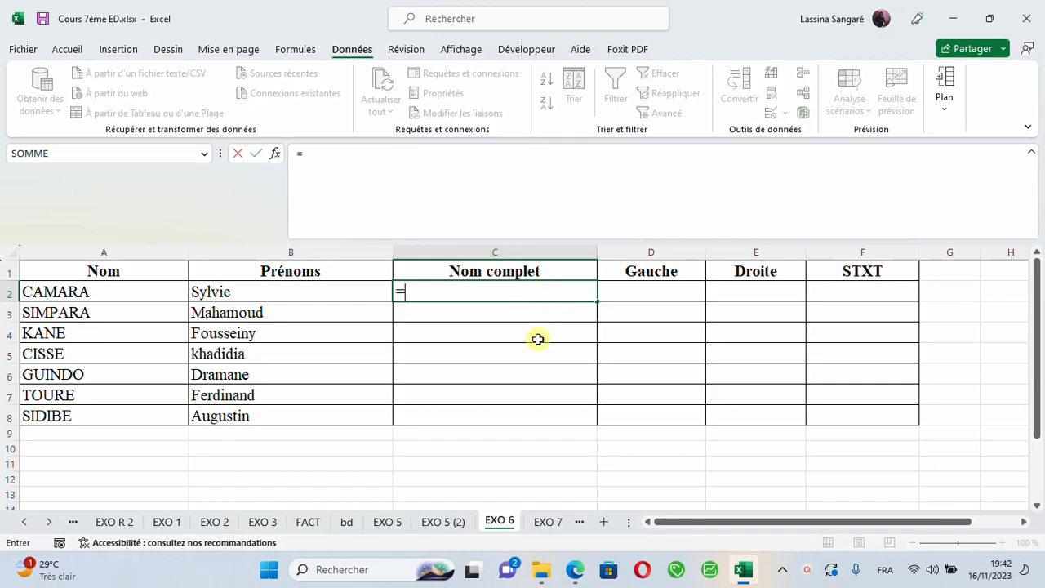
text(CON)
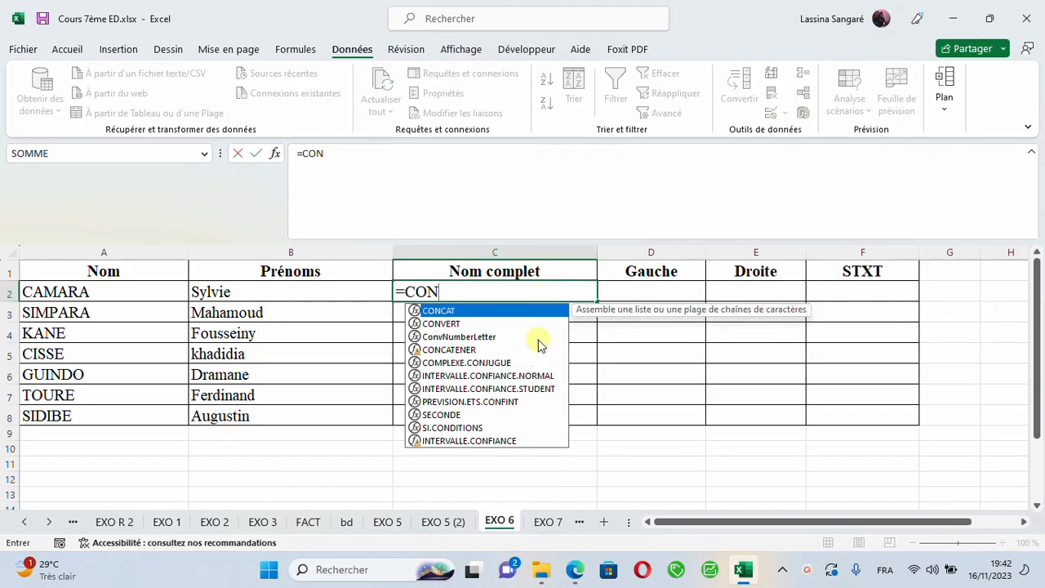
double_click(449, 349)
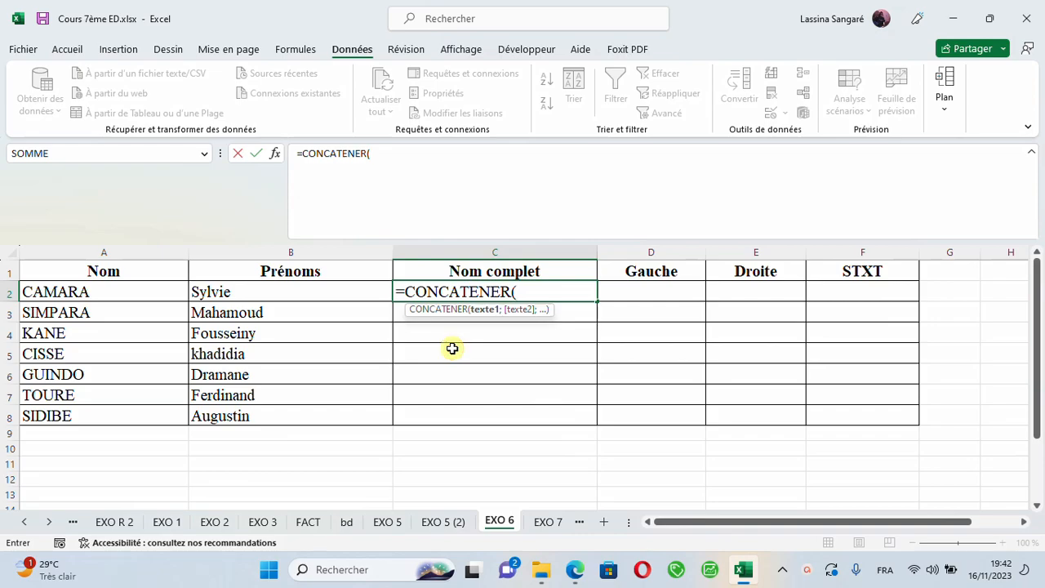
click(240, 290)
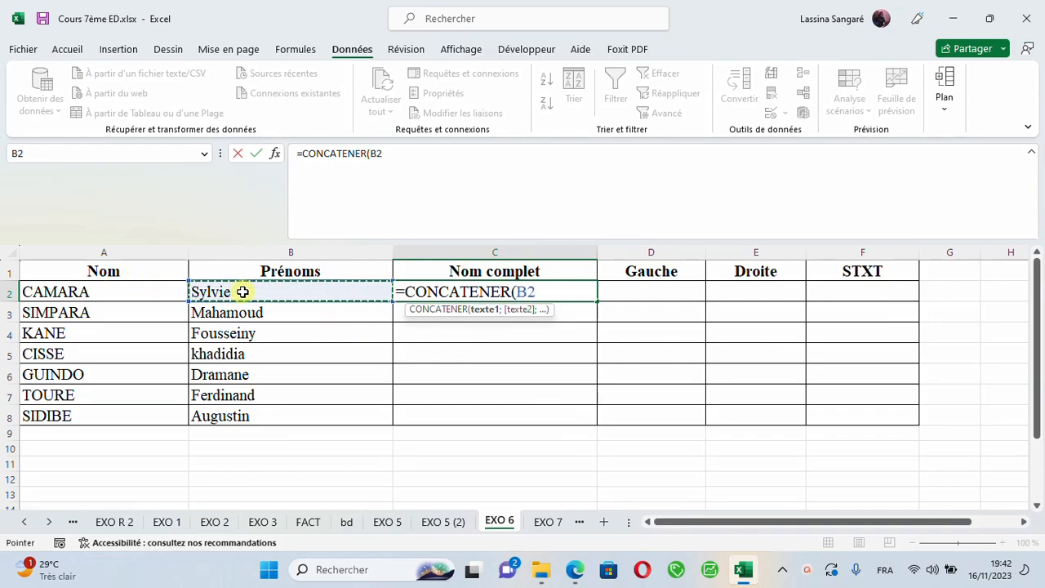
text(;)
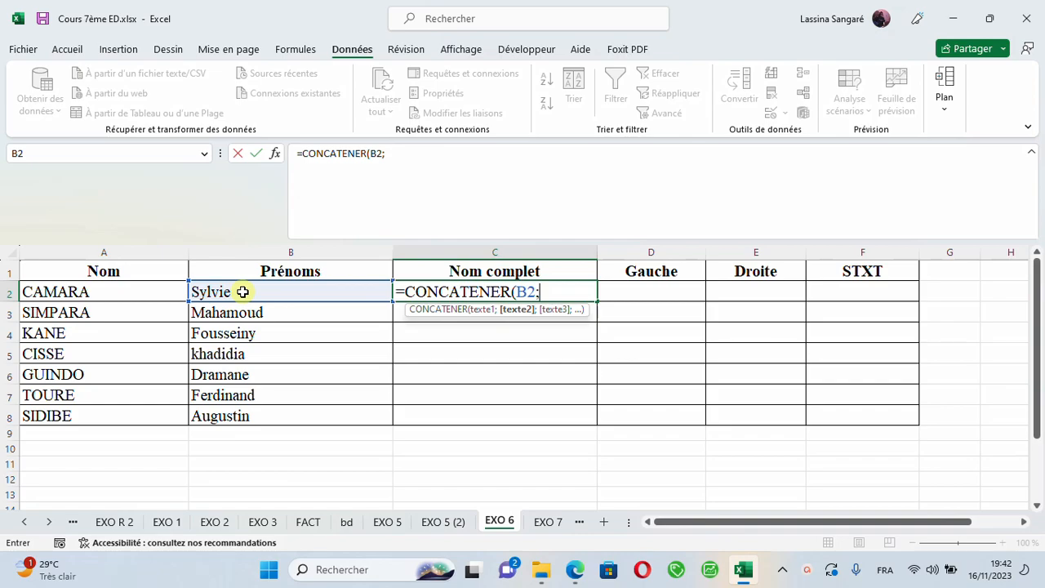
text(" ";)
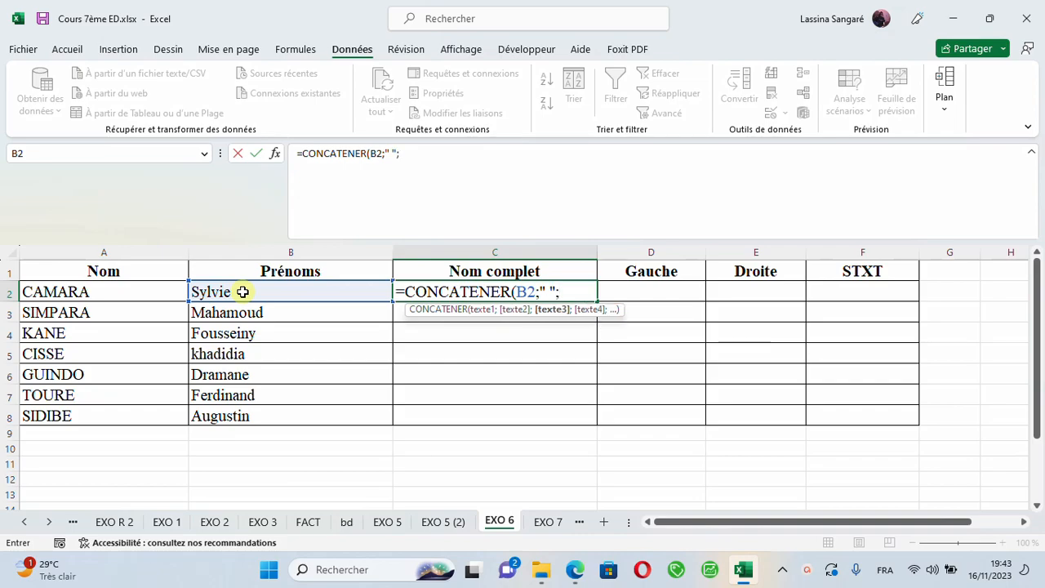
click(97, 292)
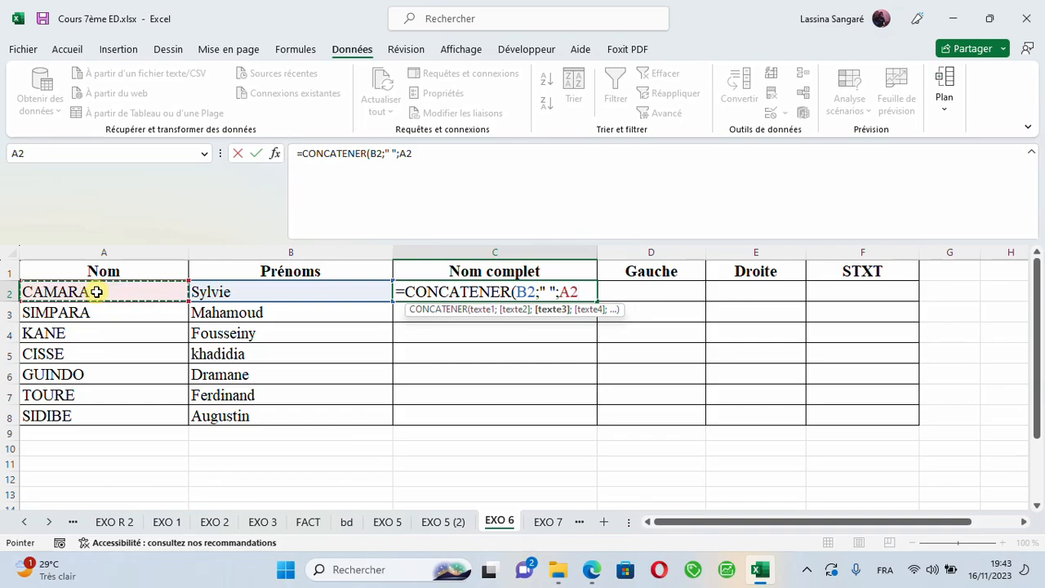
text())
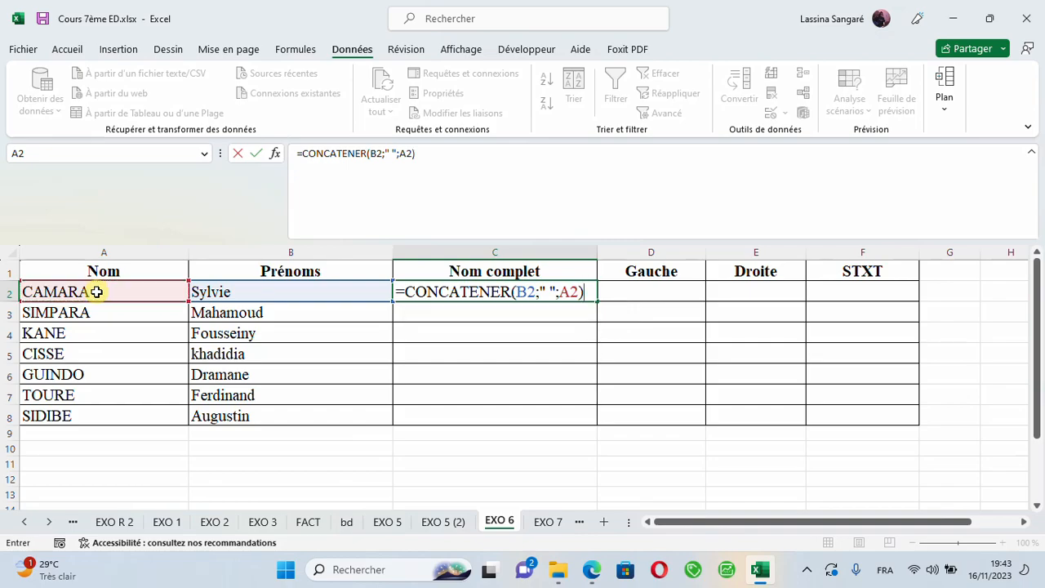
key(Return)
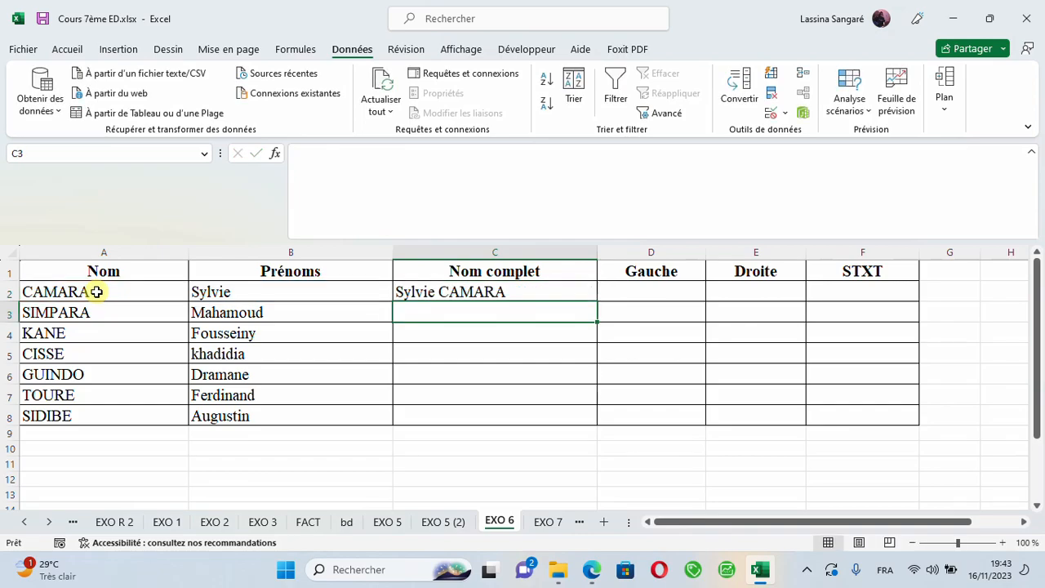
click(571, 289)
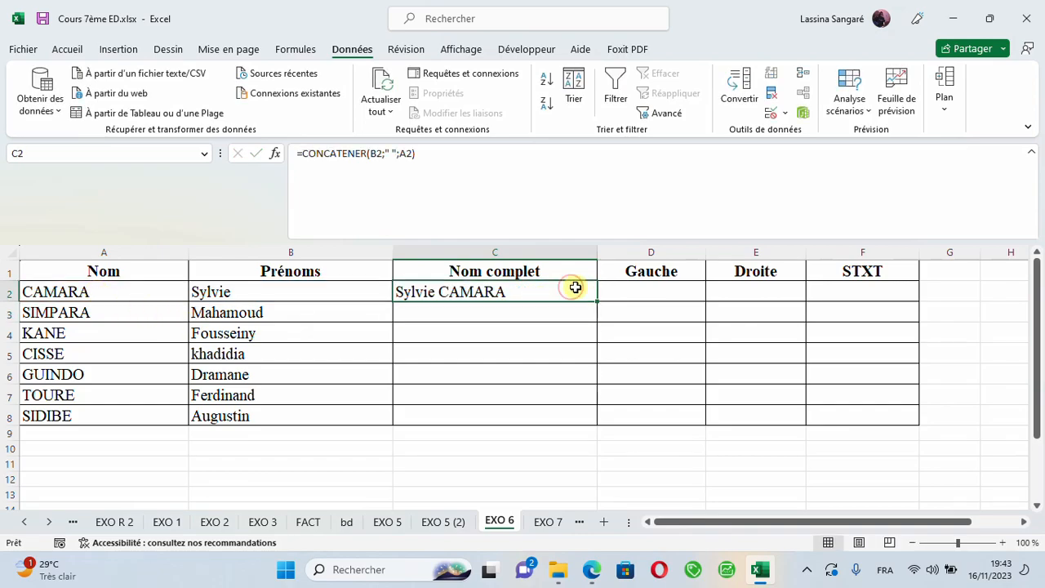
double_click(597, 300)
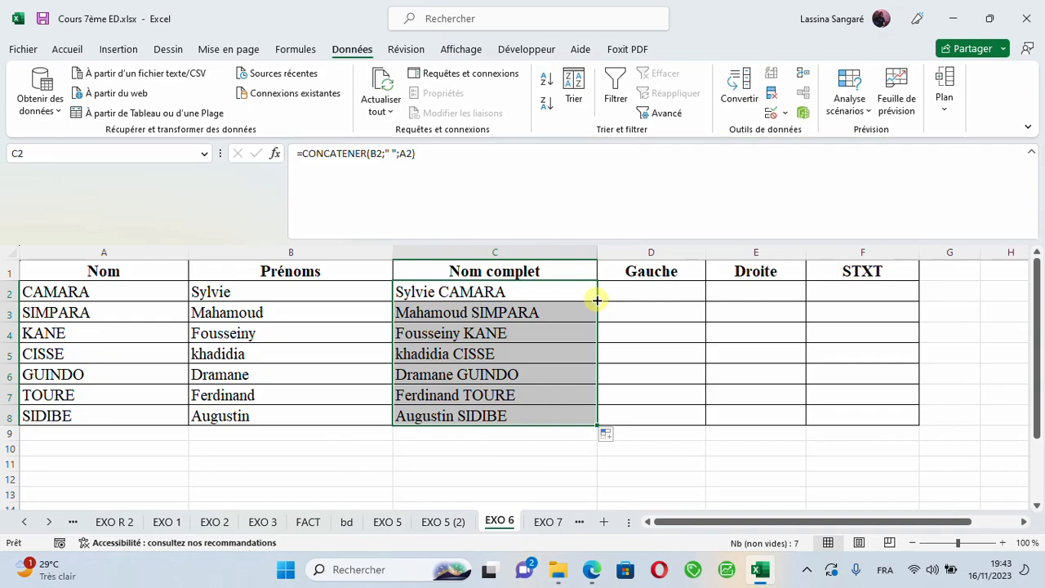
- Extract the first two letters of each surname by entering =GAUCHE(A2;2) in cell D2 and filling it down to D8
click(676, 290)
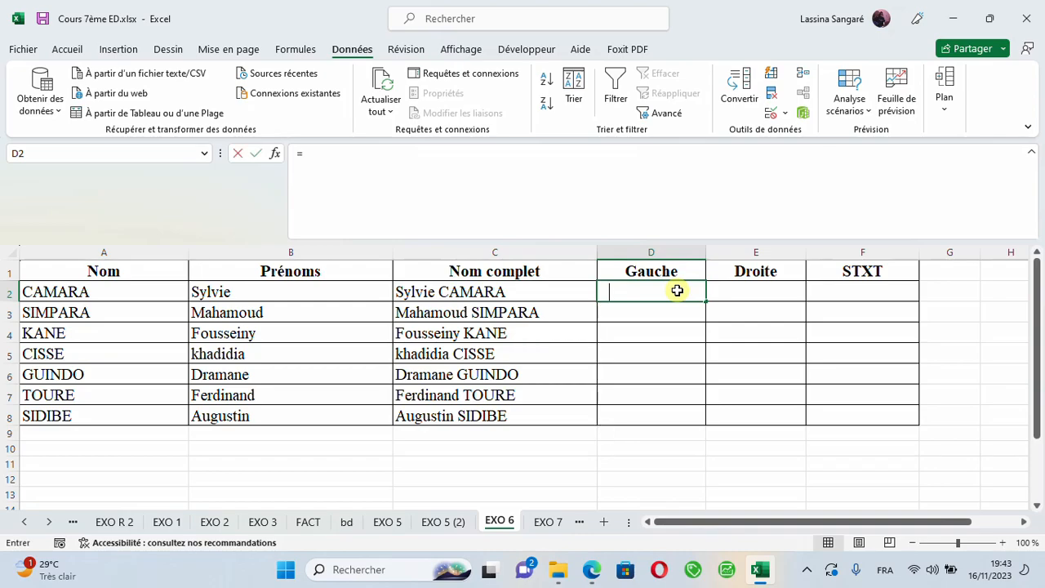
text(=GA)
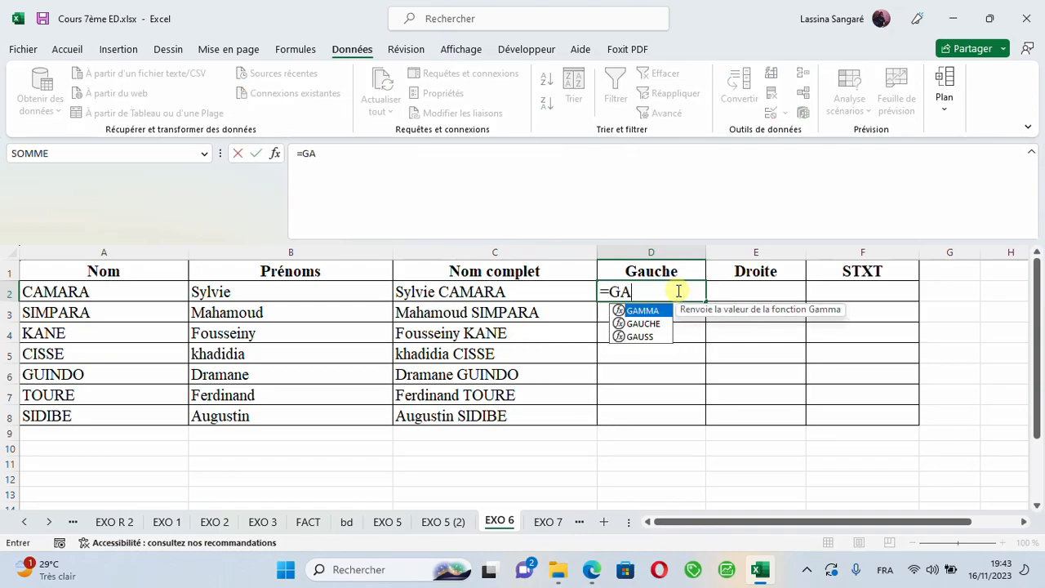
double_click(639, 322)
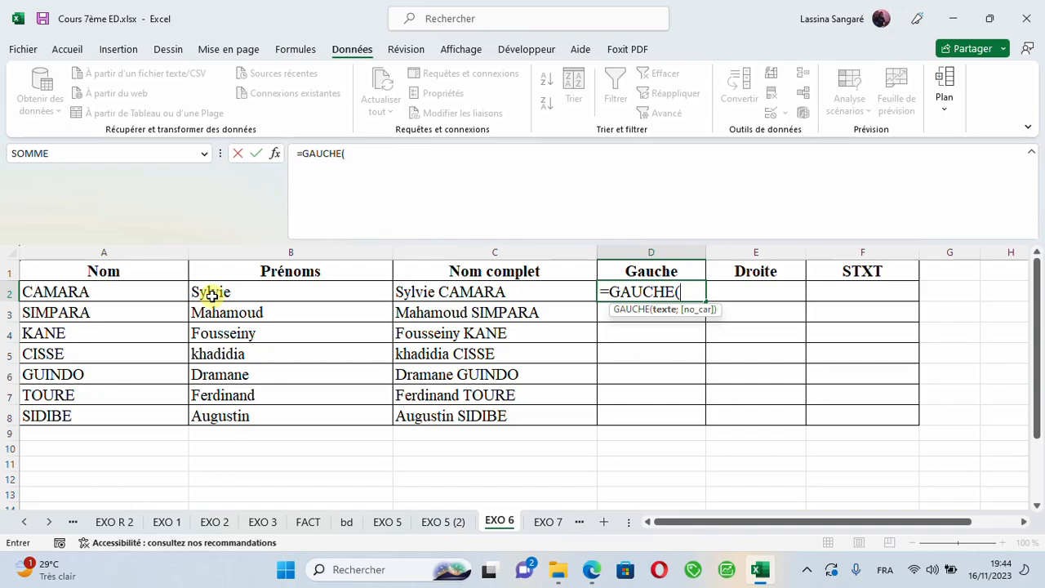
click(113, 292)
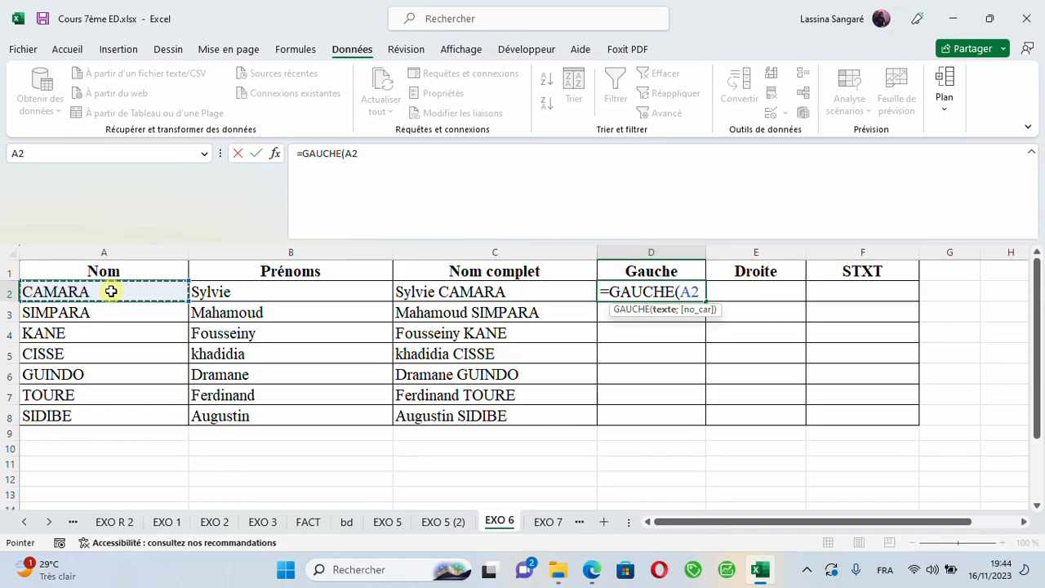
text(;)
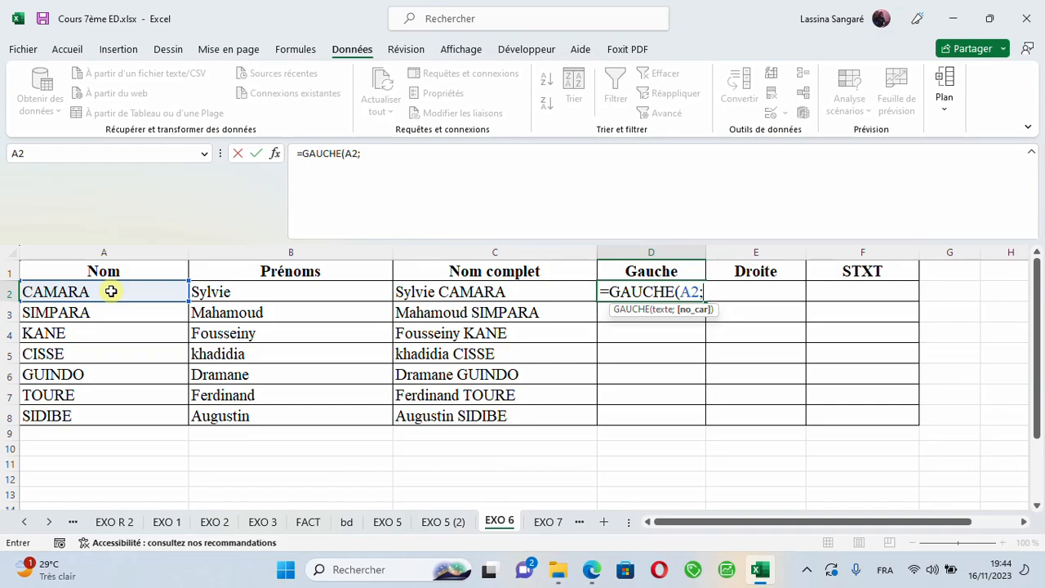
text(2)
text())
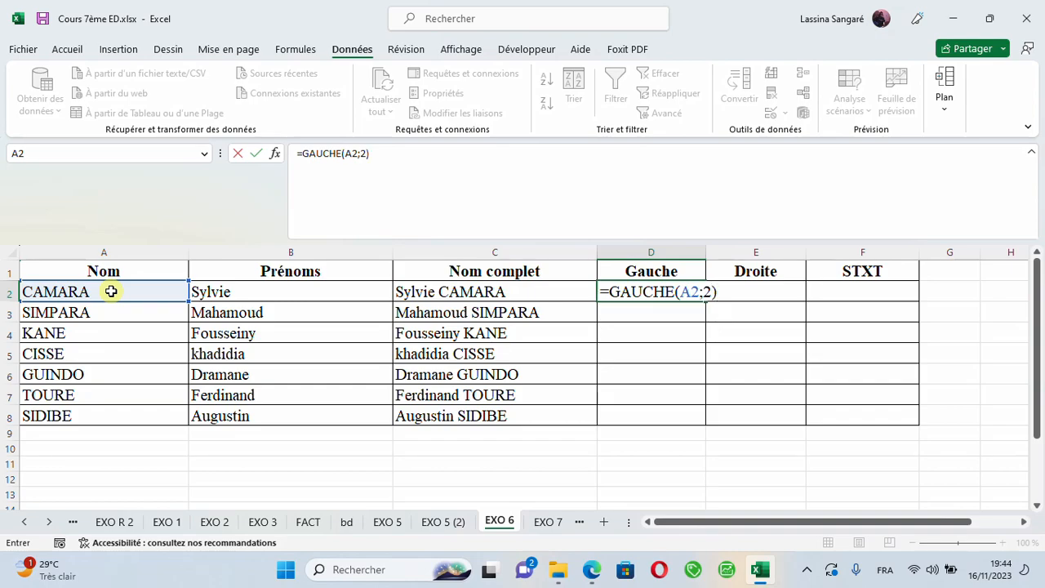
key(Return)
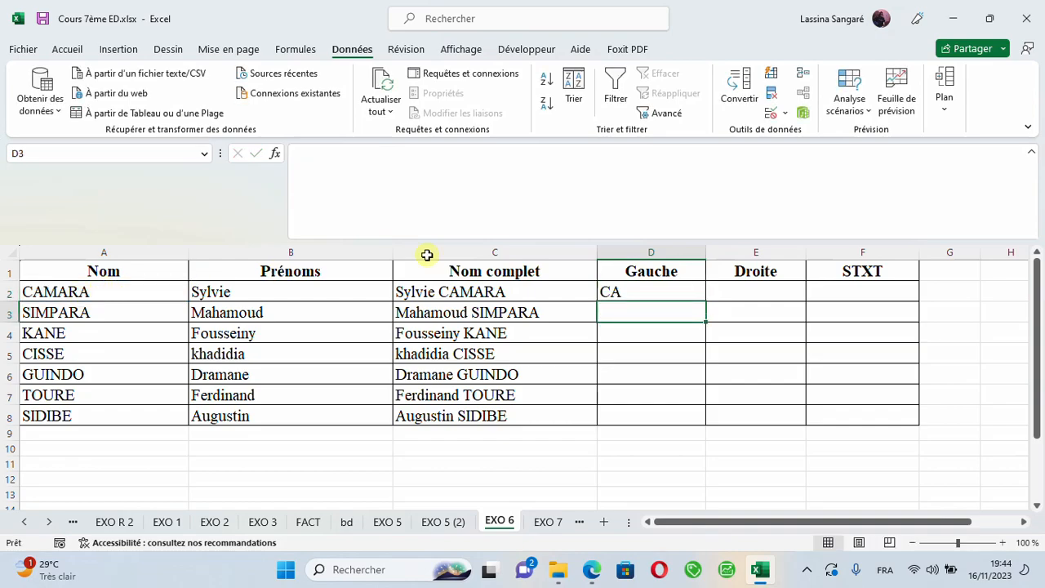
click(653, 294)
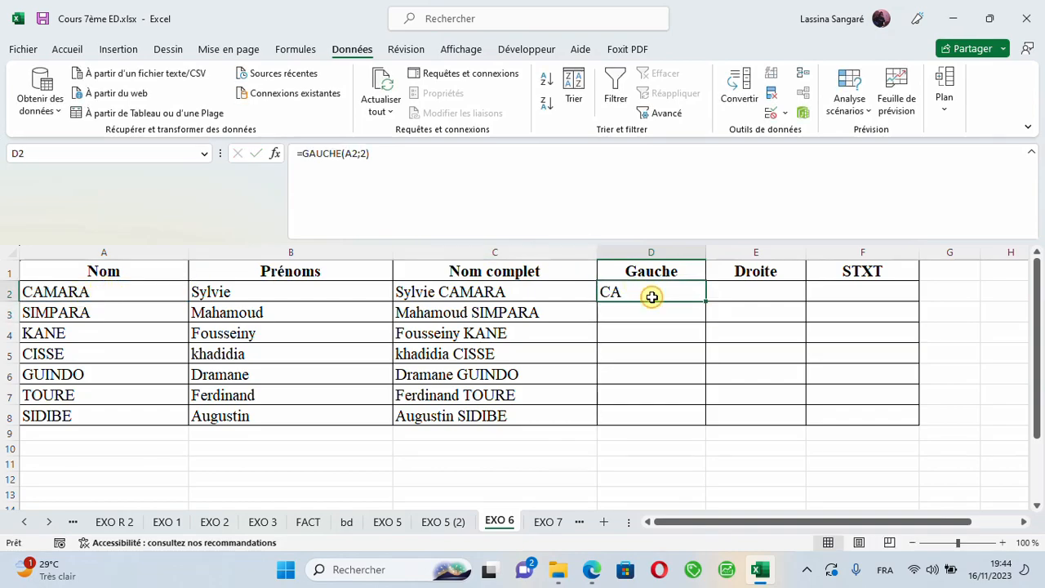
double_click(707, 303)
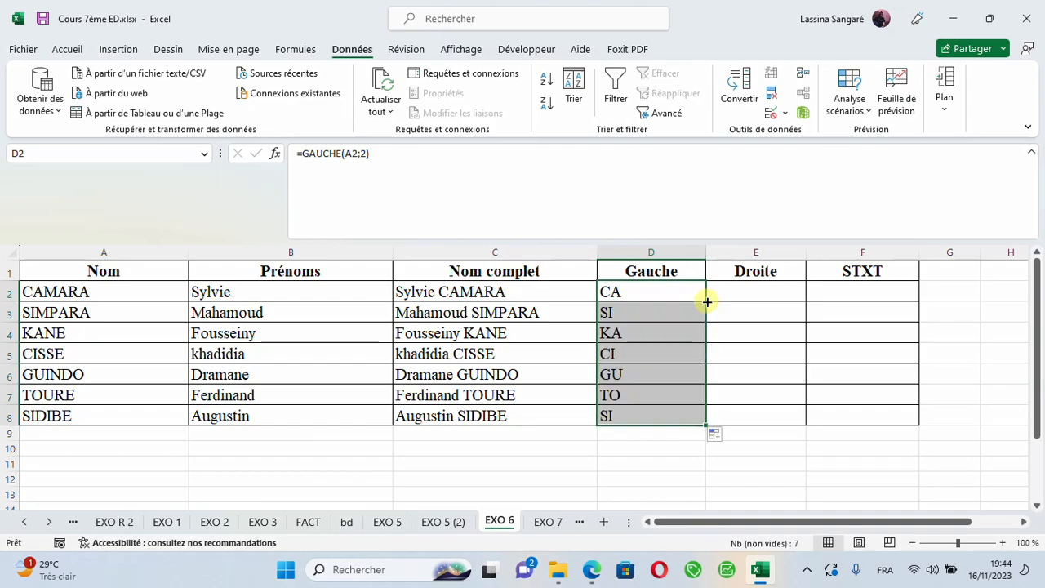
- Extract the last two letters of each first name by entering =DROITE(B2;2) in cell E2 and filling it down to E8
click(755, 286)
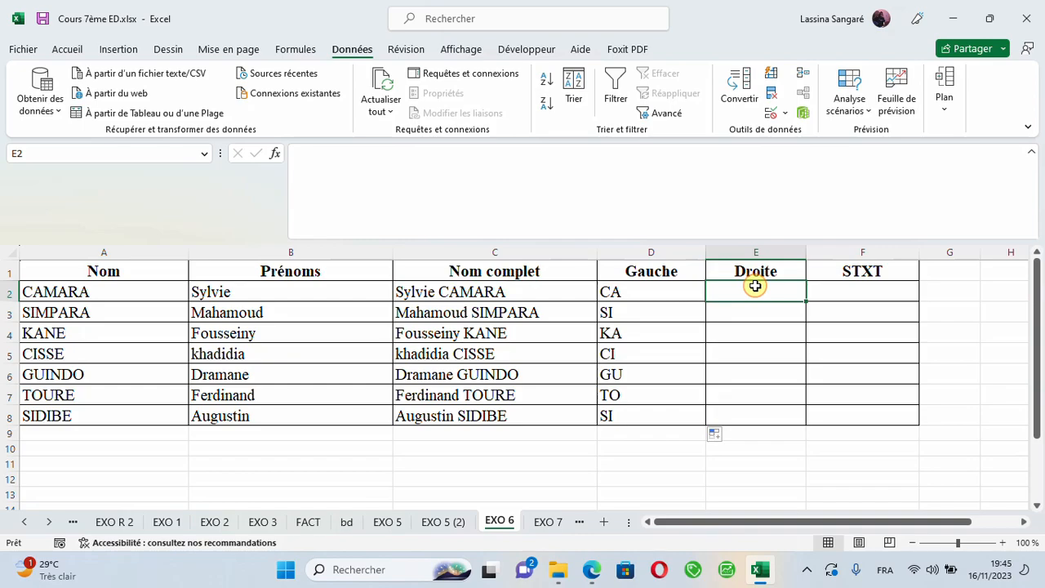
text())
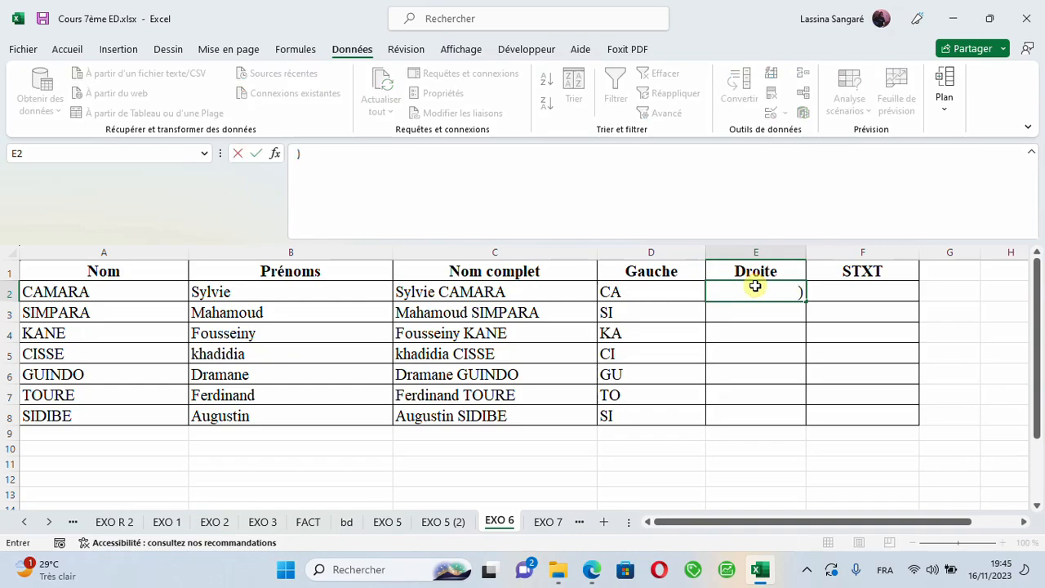
key(BackSpace)
text(=DR)
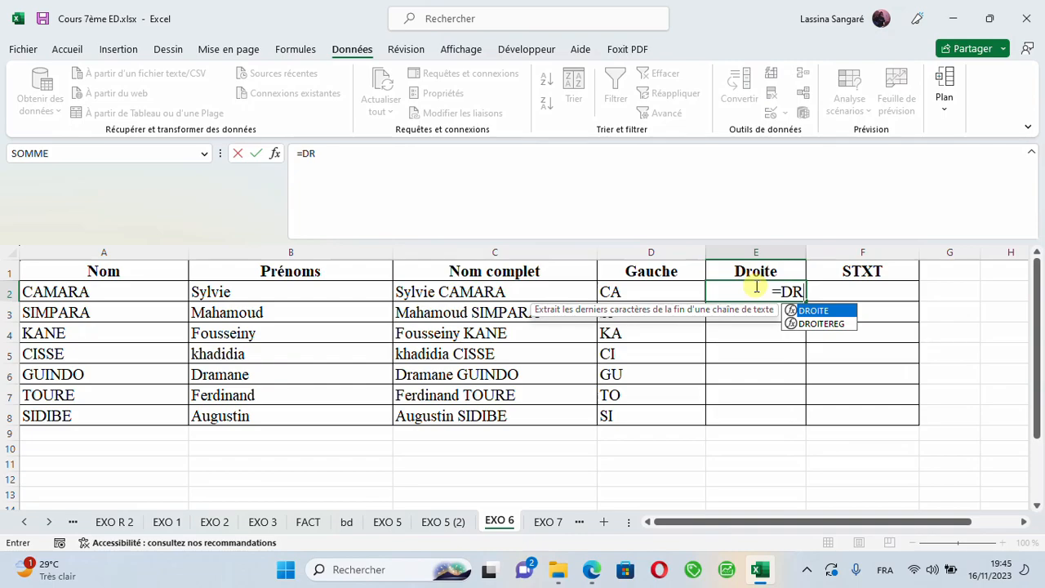
double_click(831, 312)
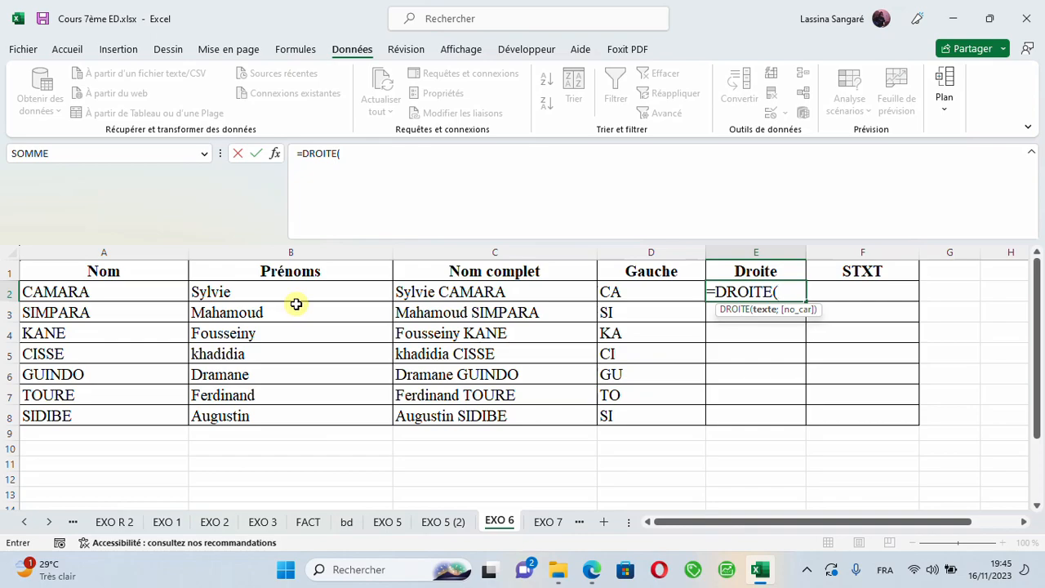
click(238, 286)
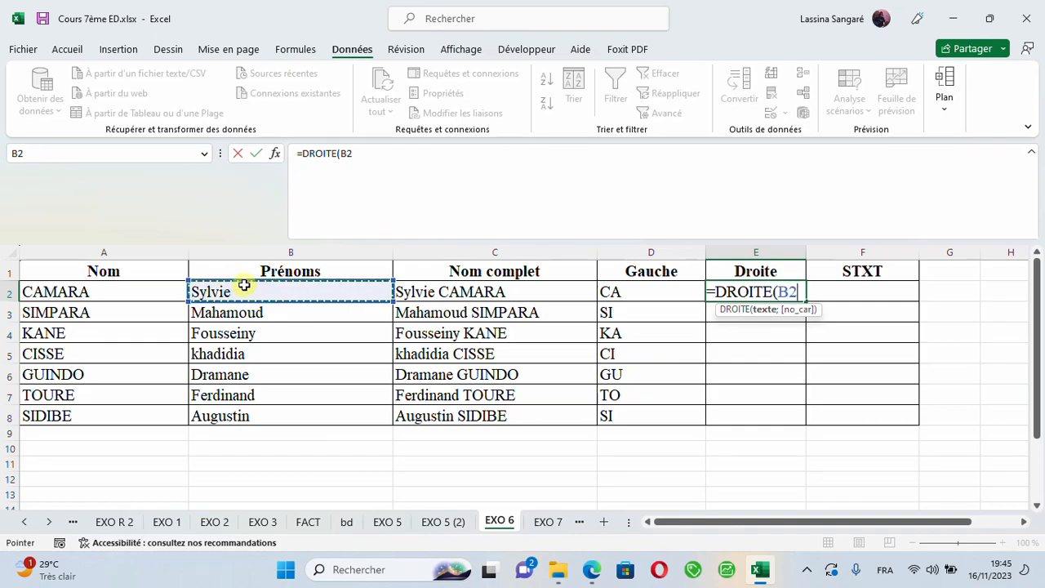
text(;)
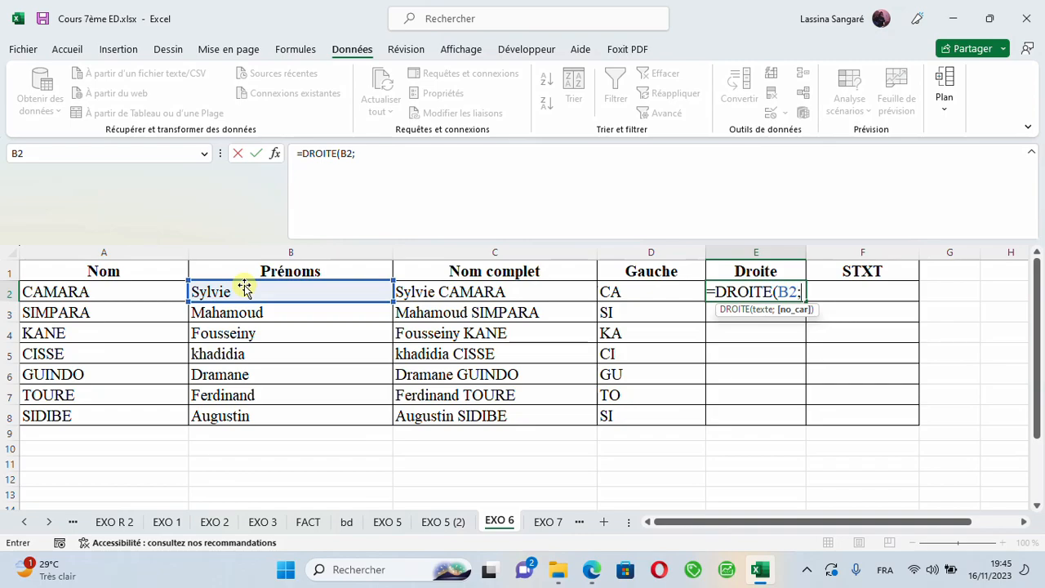
text(2)
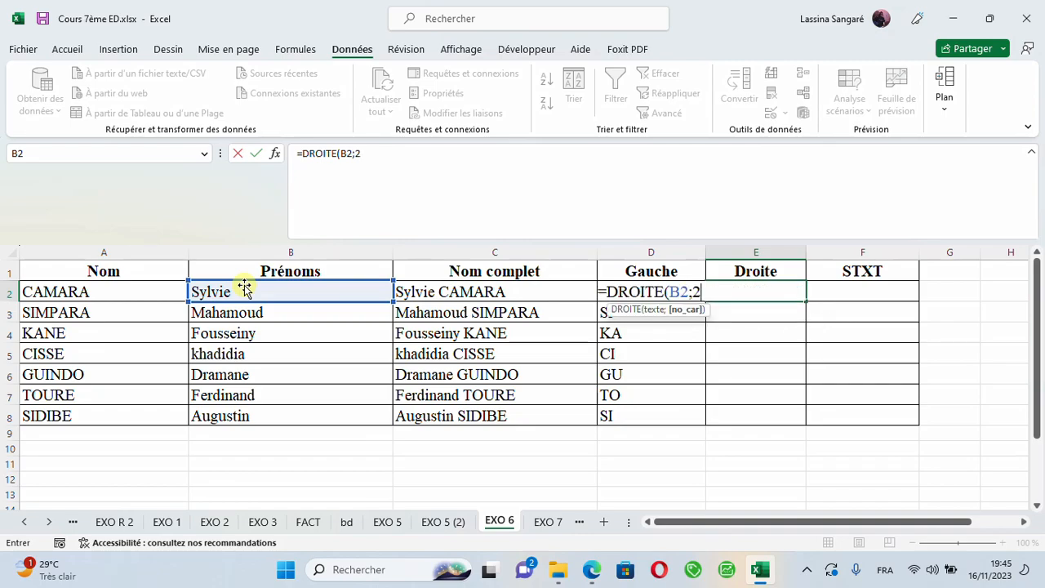
text())
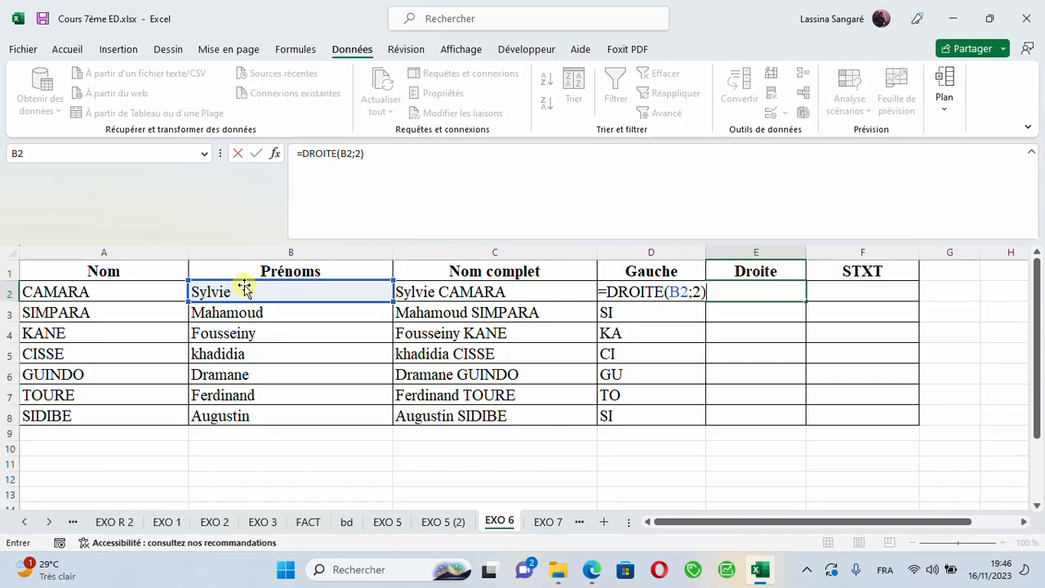
key(Return)
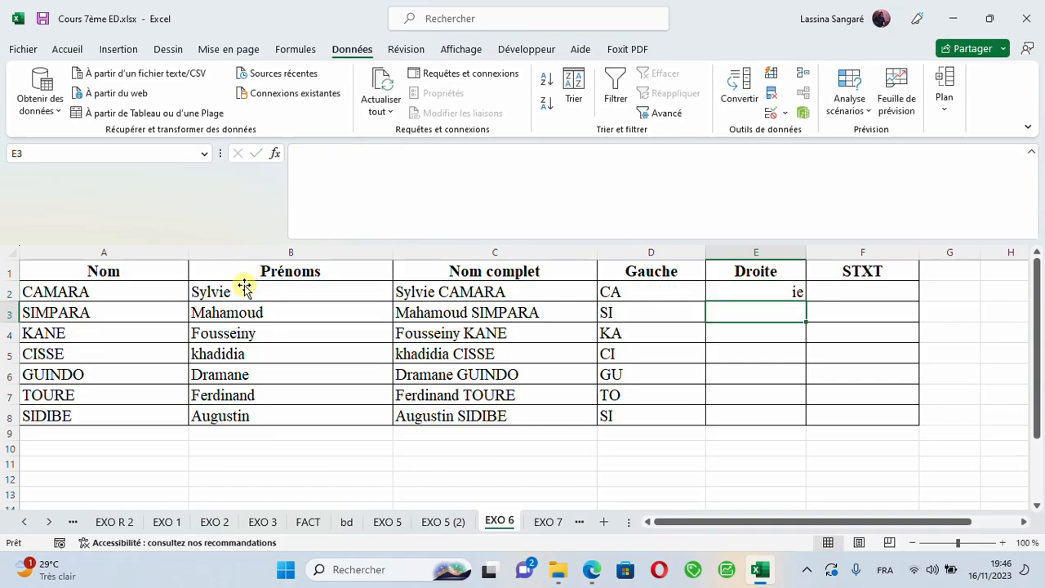
click(789, 289)
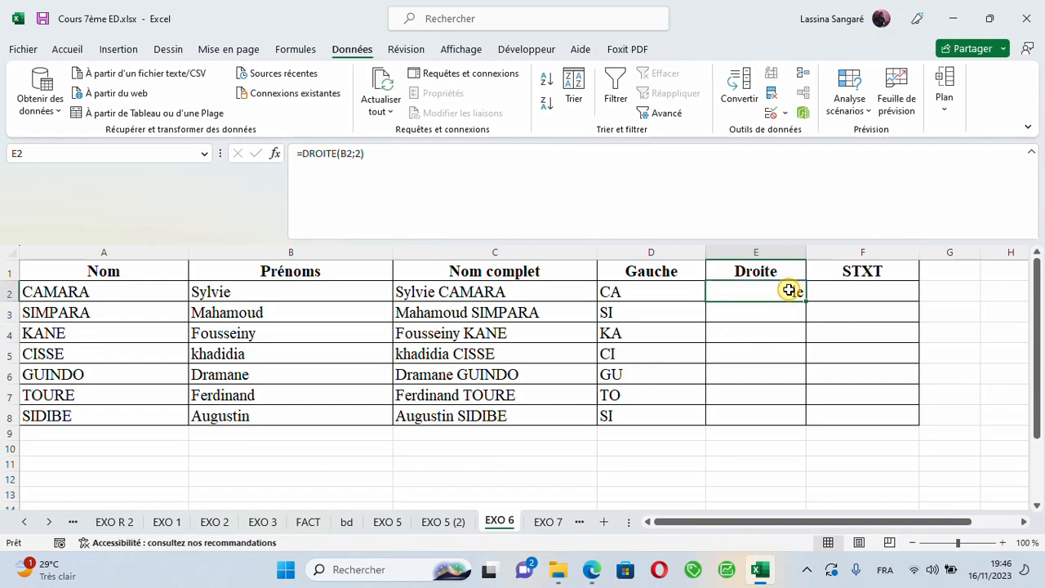
double_click(805, 301)
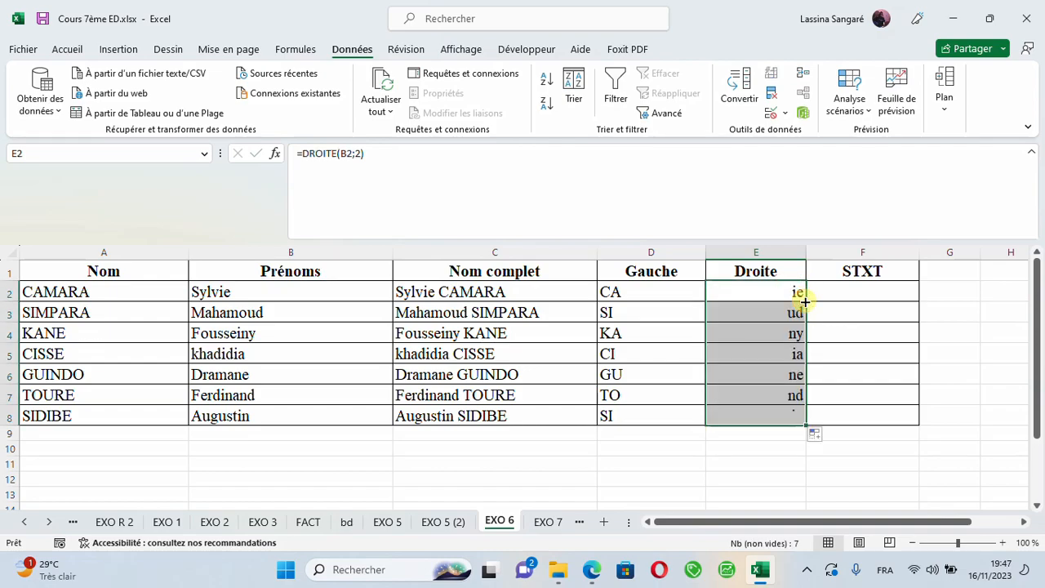
- Extract two letters of each surname from the third position by entering =STXT(A2;3;2) in cell F2 and filling it down to F8
click(855, 286)
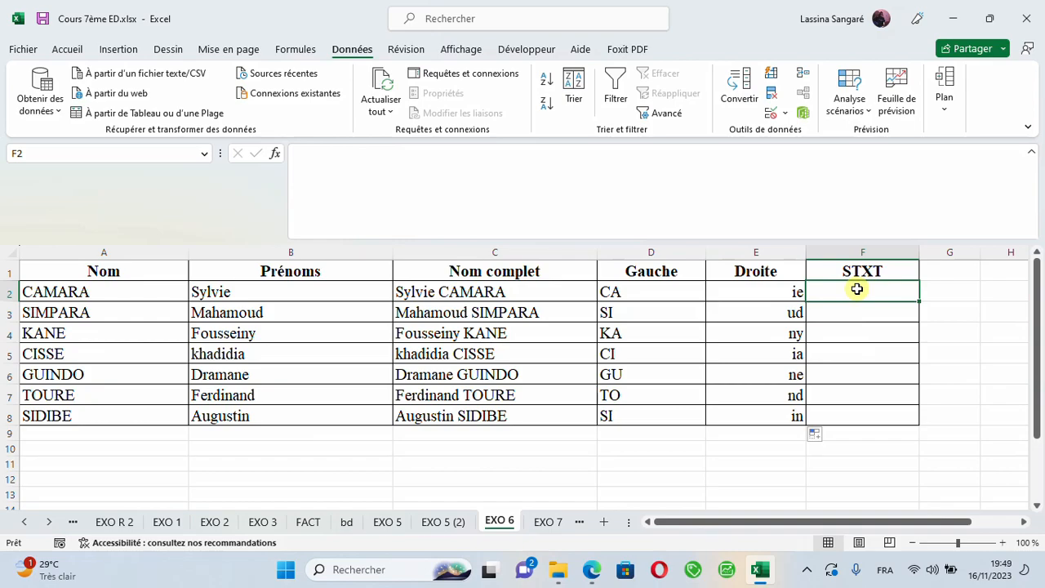
text(=)
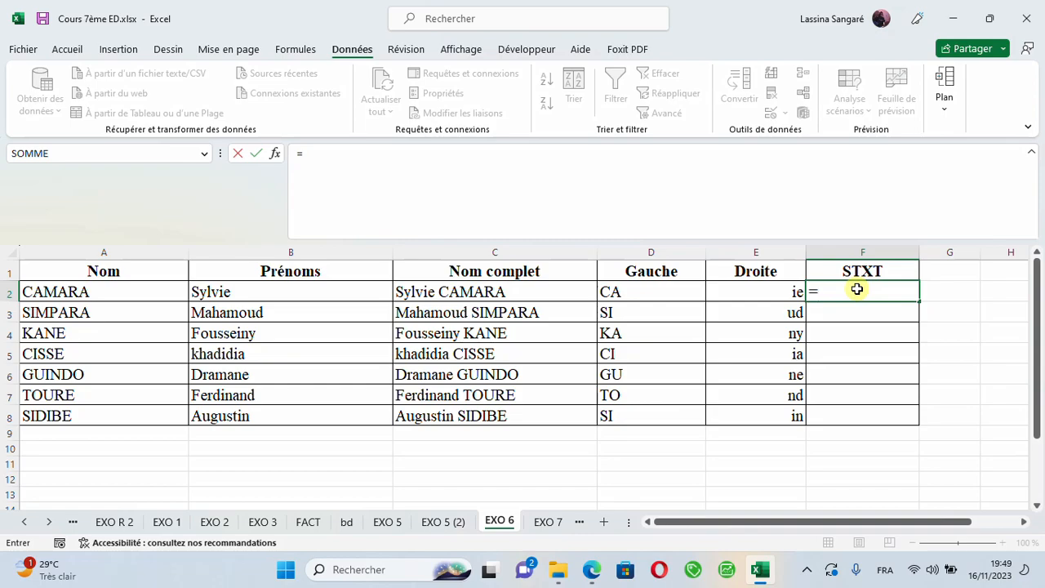
text(ST)
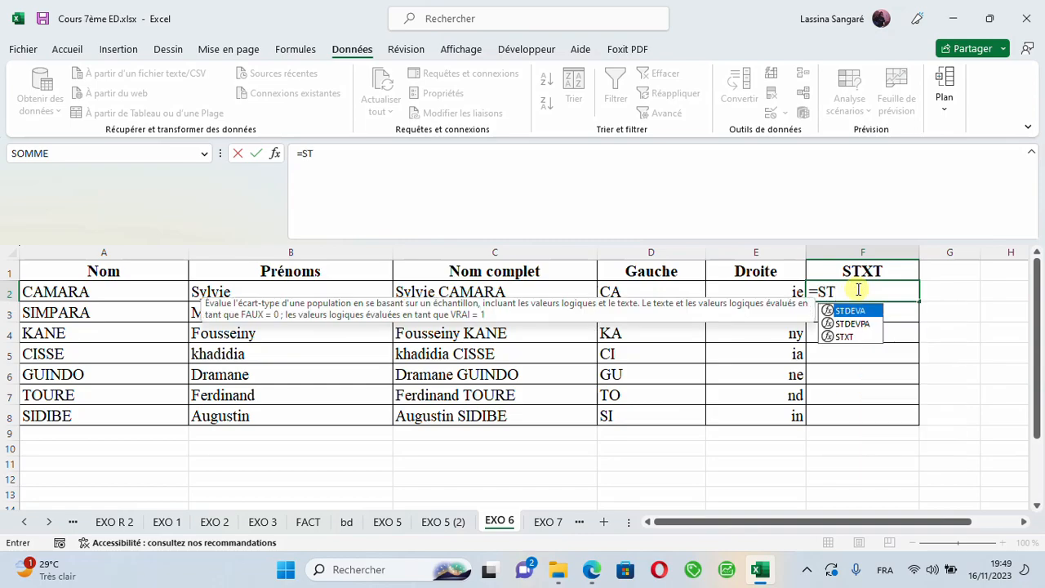
text(X)
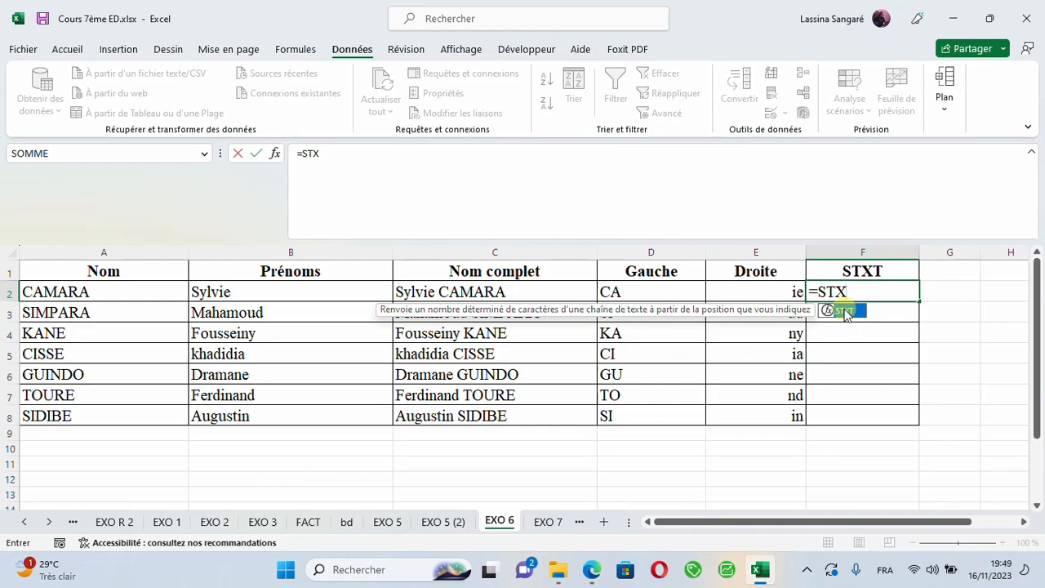
double_click(846, 311)
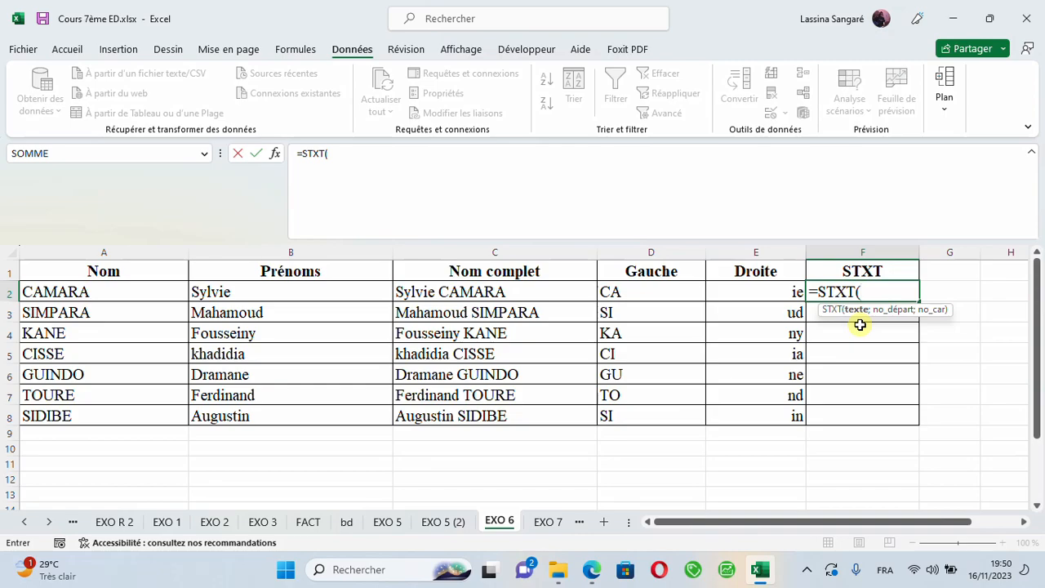
click(129, 292)
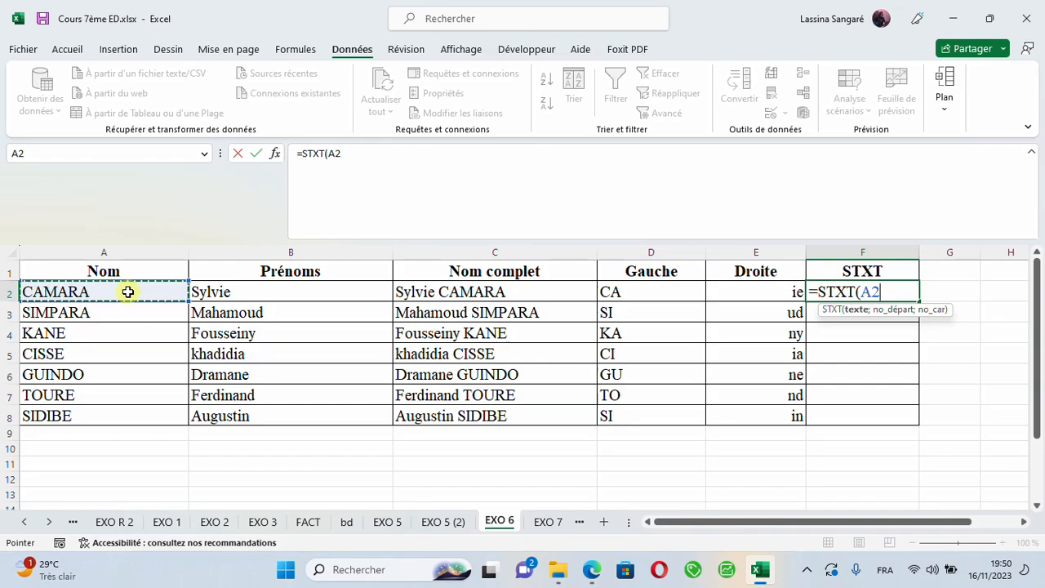
text(;)
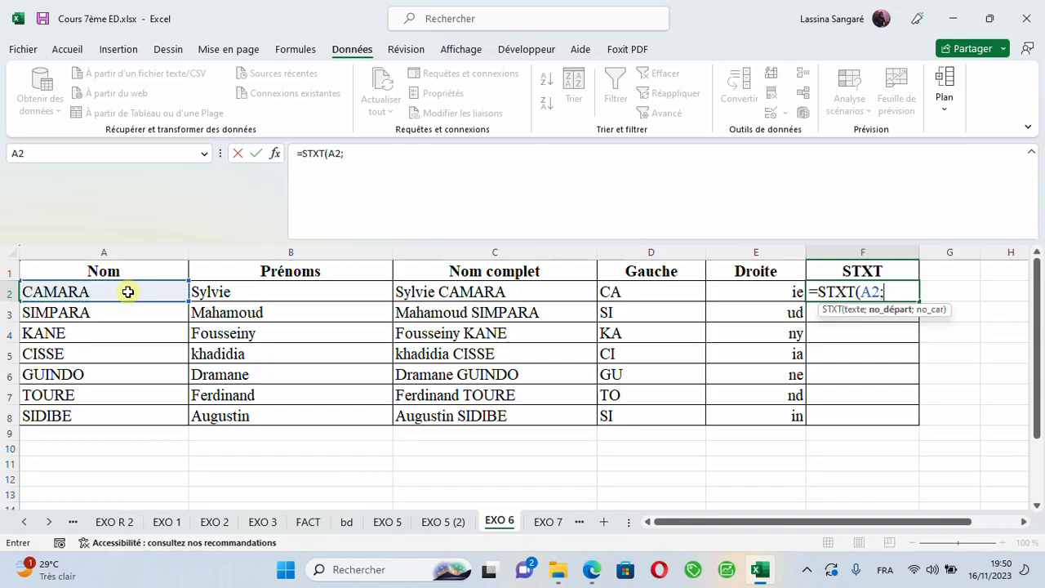
text(3;2)
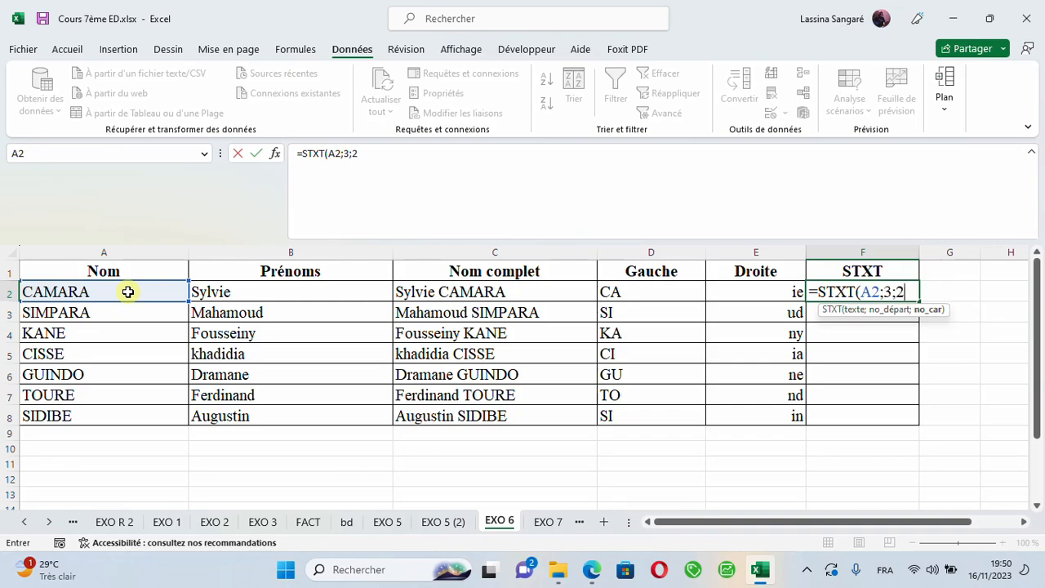
text())
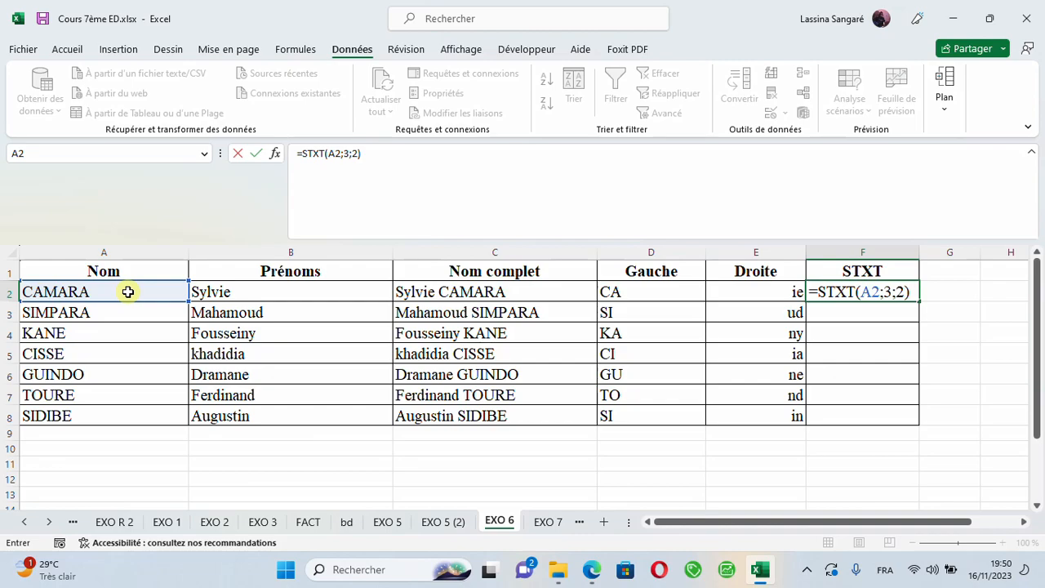
key(Return)
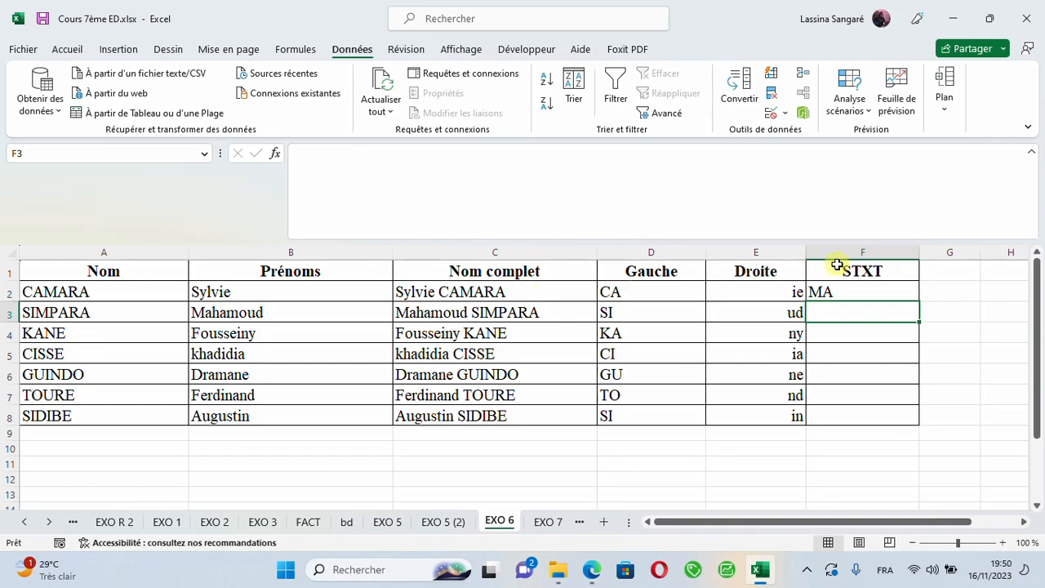
click(890, 291)
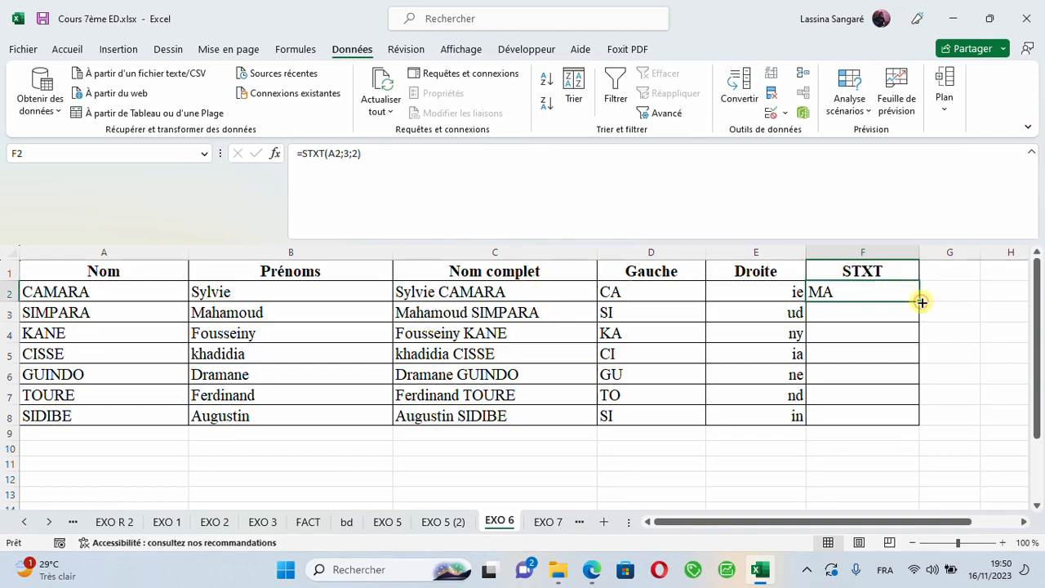
double_click(920, 301)
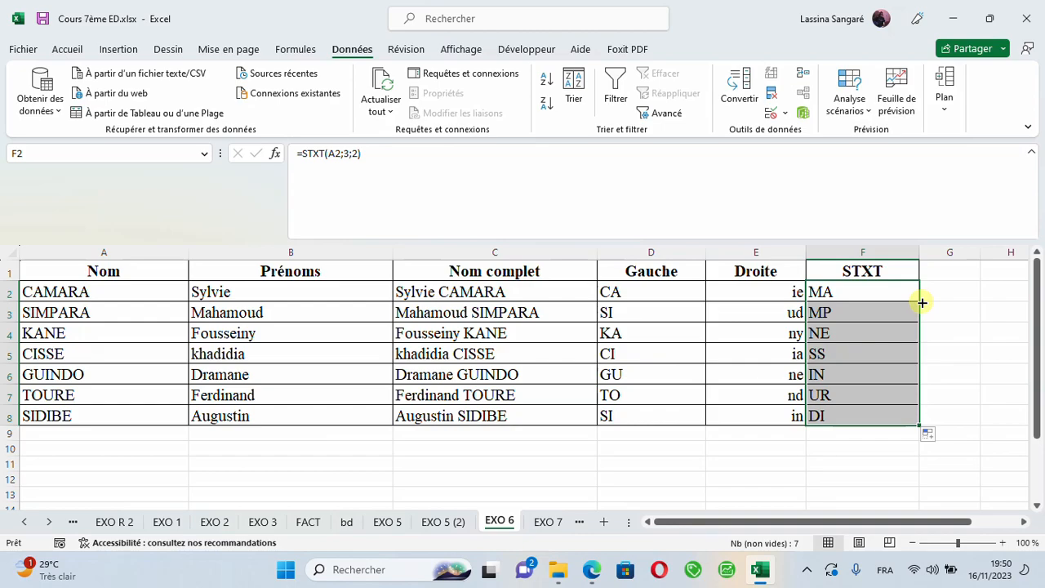
- Widen the empty column G beside the STXT column
click(970, 267)
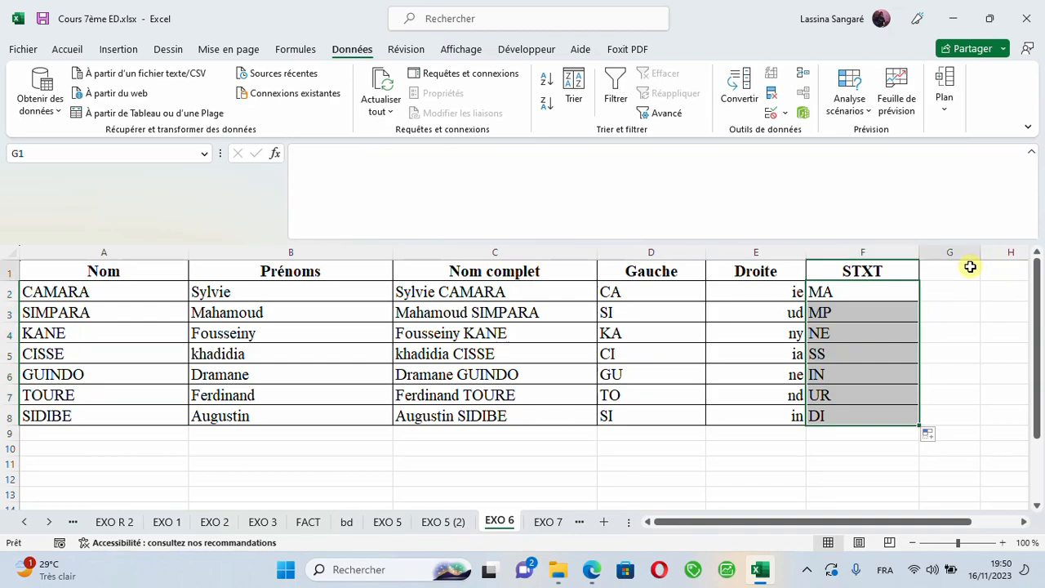
drag(982, 254, 1010, 256)
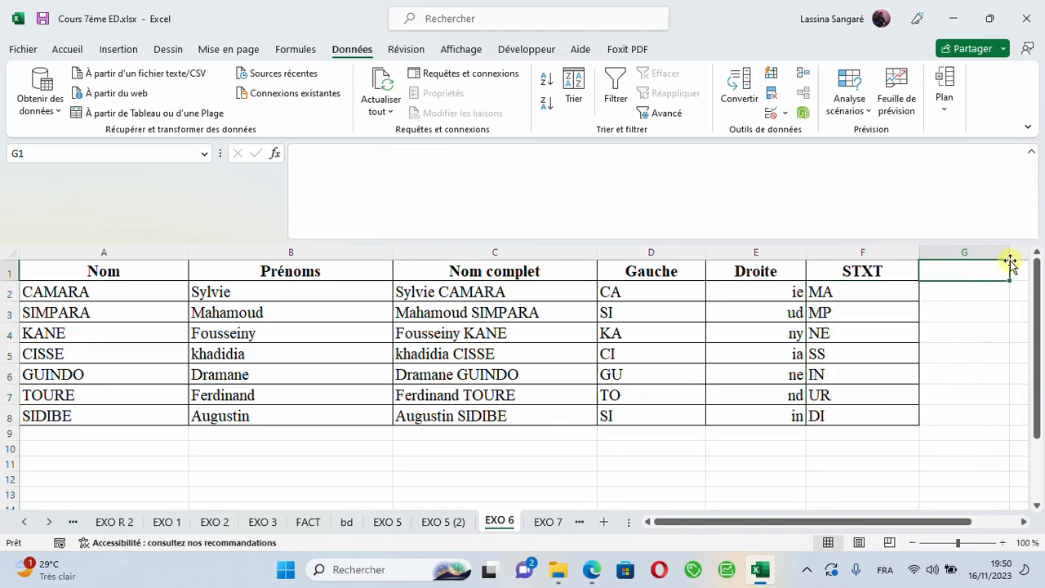
drag(779, 520, 911, 521)
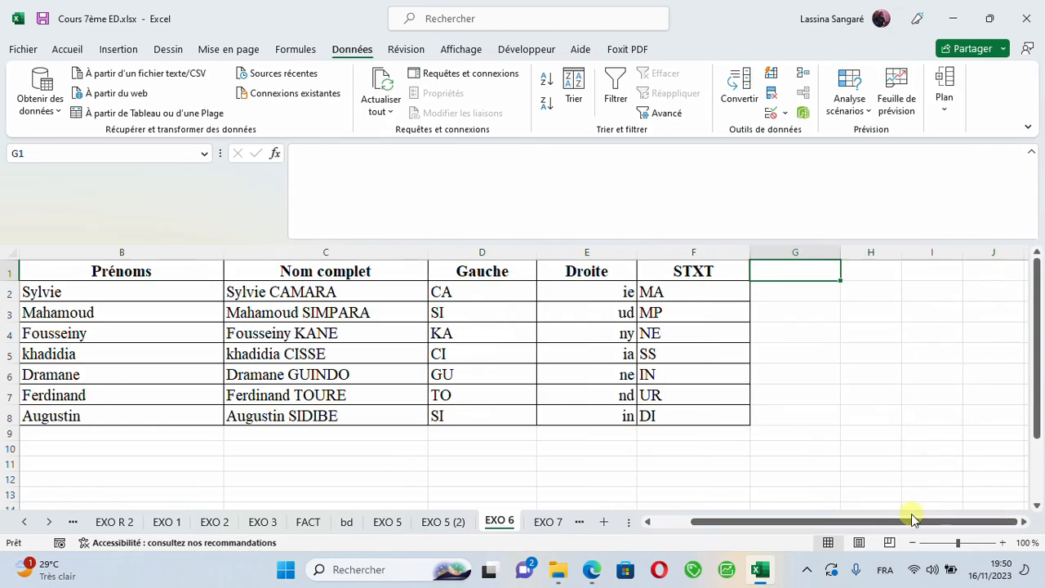
click(795, 294)
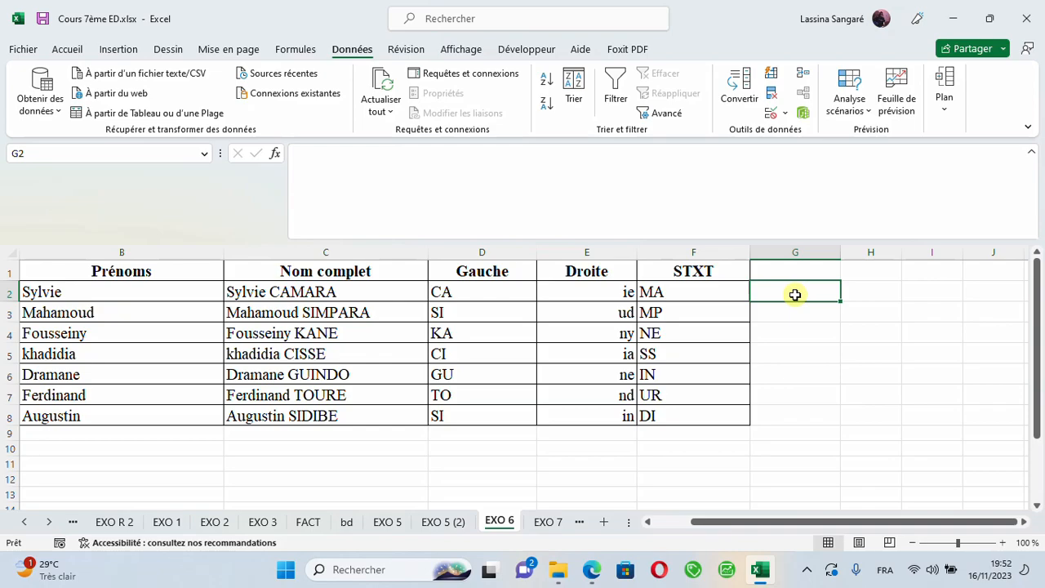
click(671, 292)
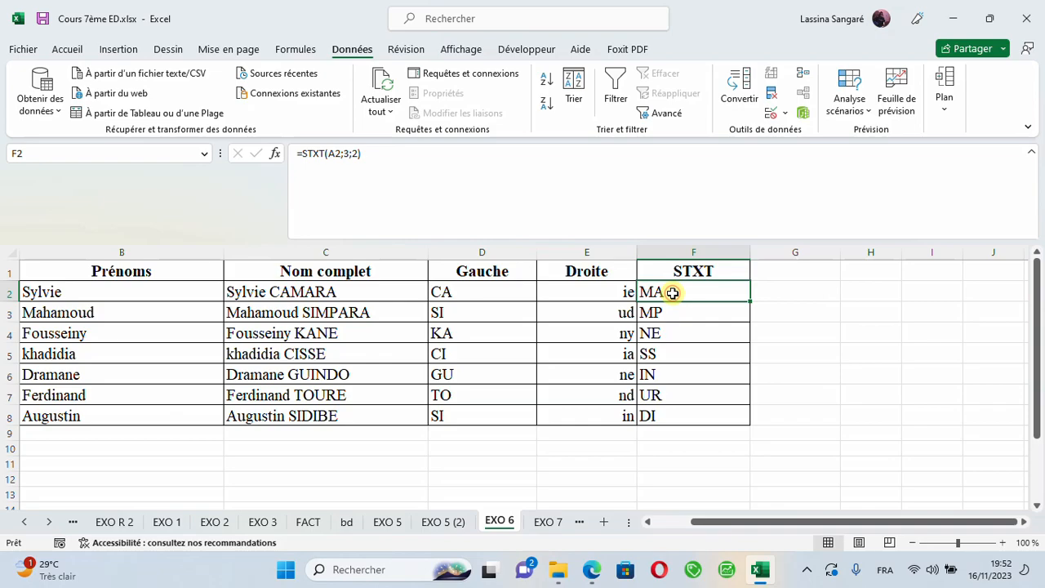
drag(739, 521, 782, 482)
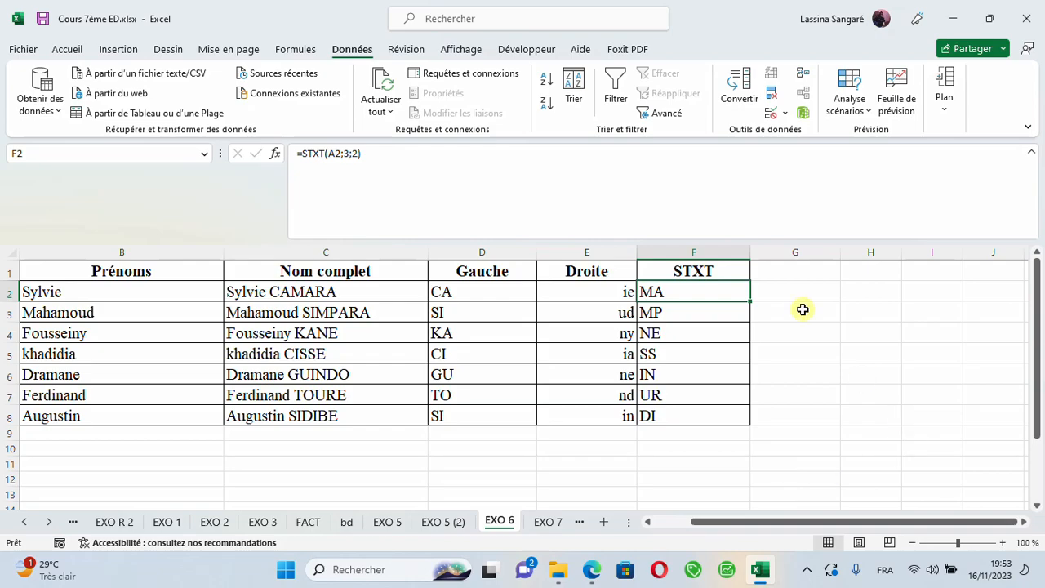
- Enter the header MATRICULE in cell G1 and widen column G so the header fits on one line
click(778, 275)
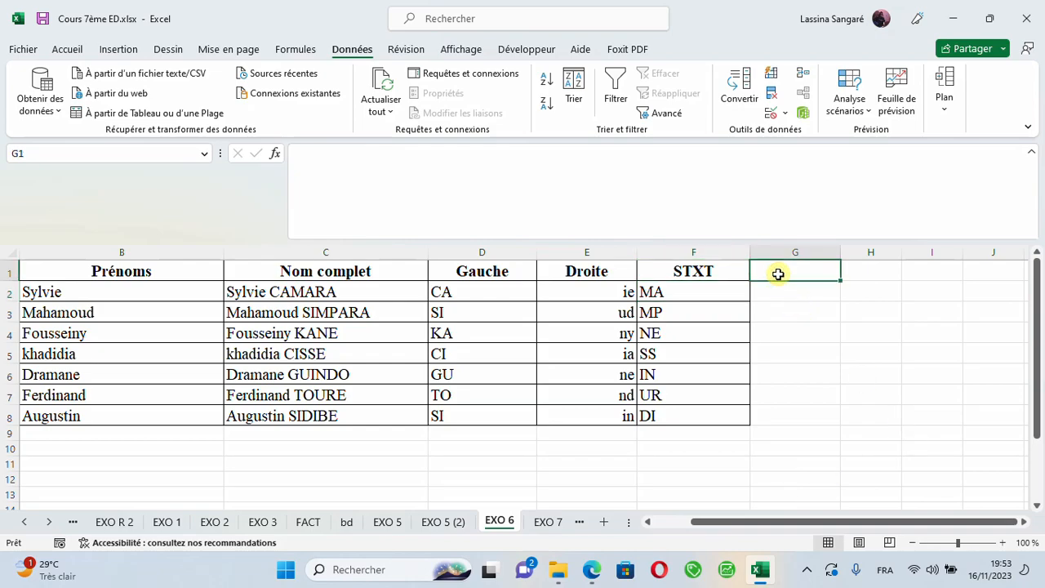
text(N°)
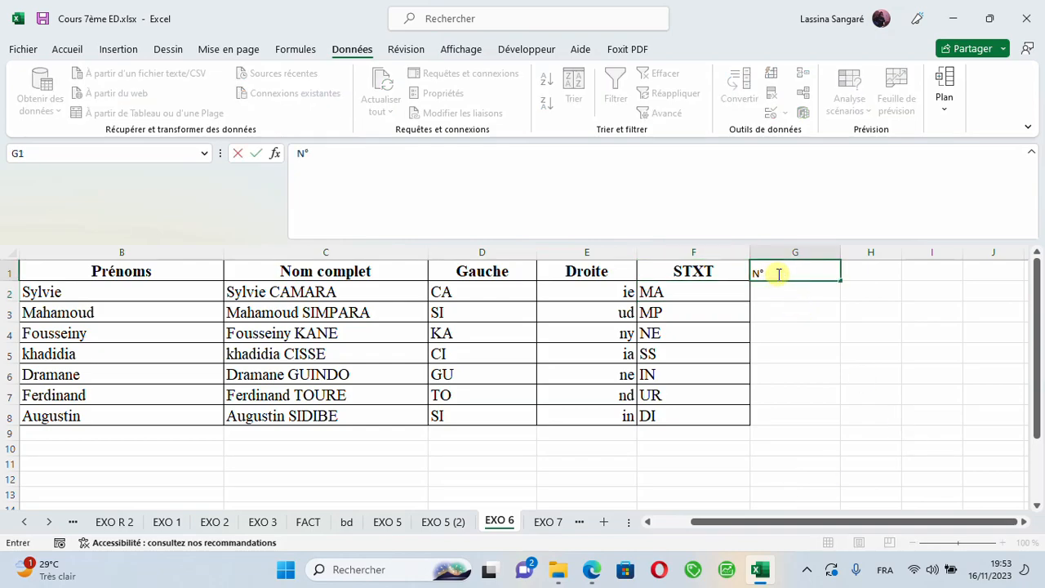
key(BackSpace)
text(MAR)
text(T)
key(BackSpace)
key(BackSpace)
text(TRICULE)
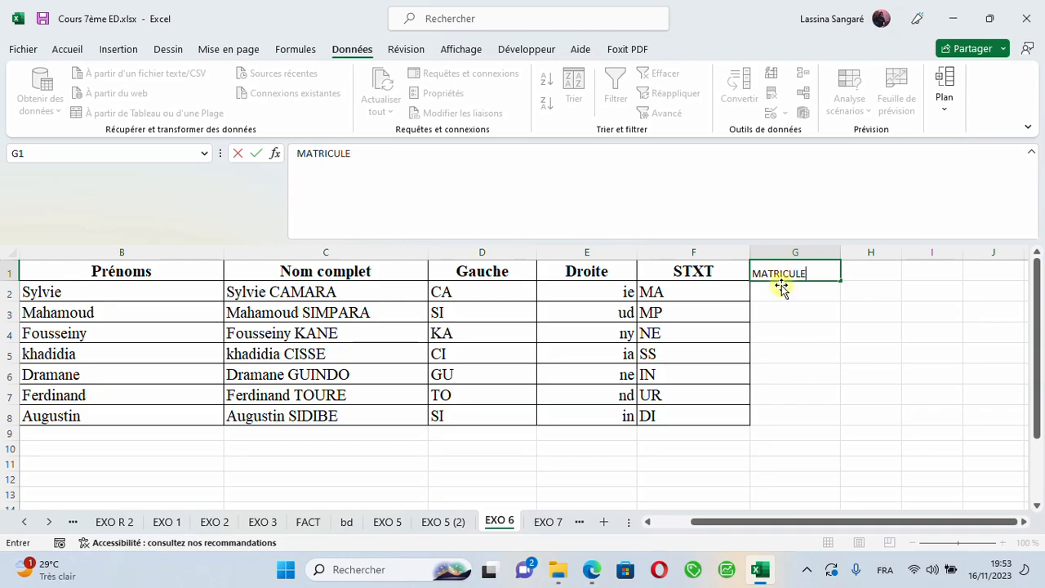
key(Return)
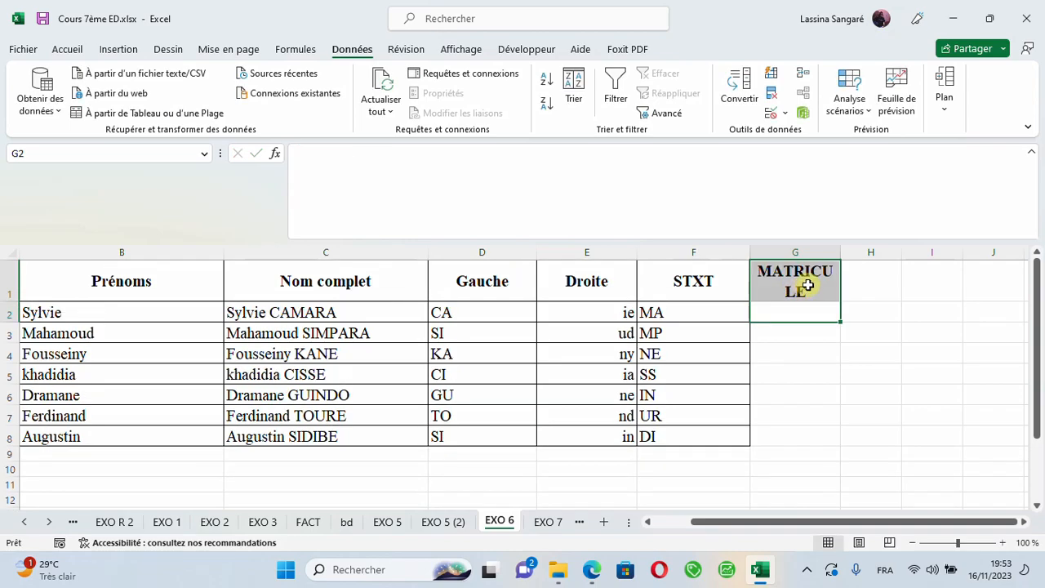
drag(841, 252, 872, 252)
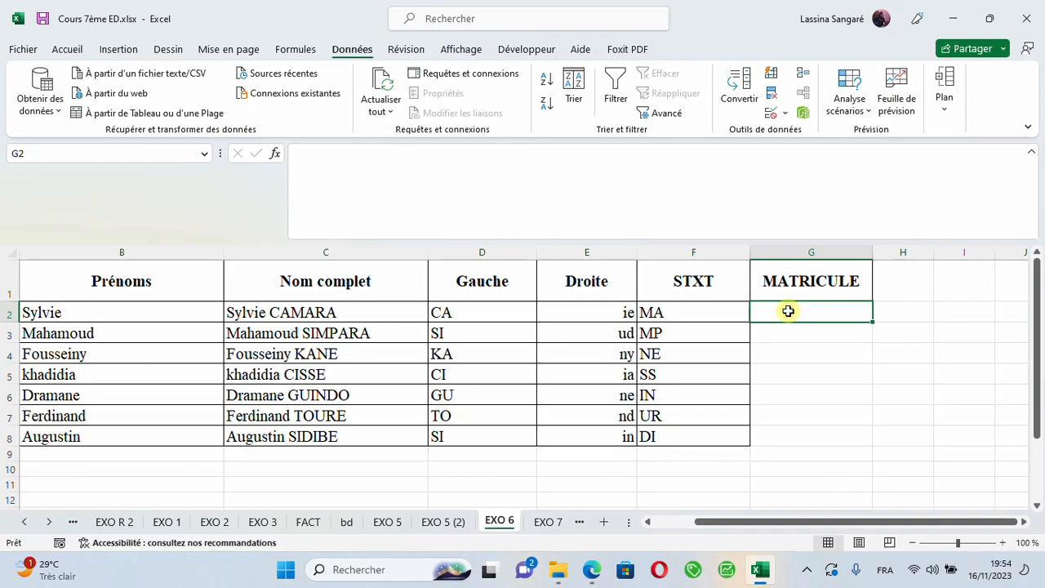
- Build the MATRICULE values by entering =CONCATENER("2023";D2;E2;F2) in cell G2 and filling it down to G8
text(=)
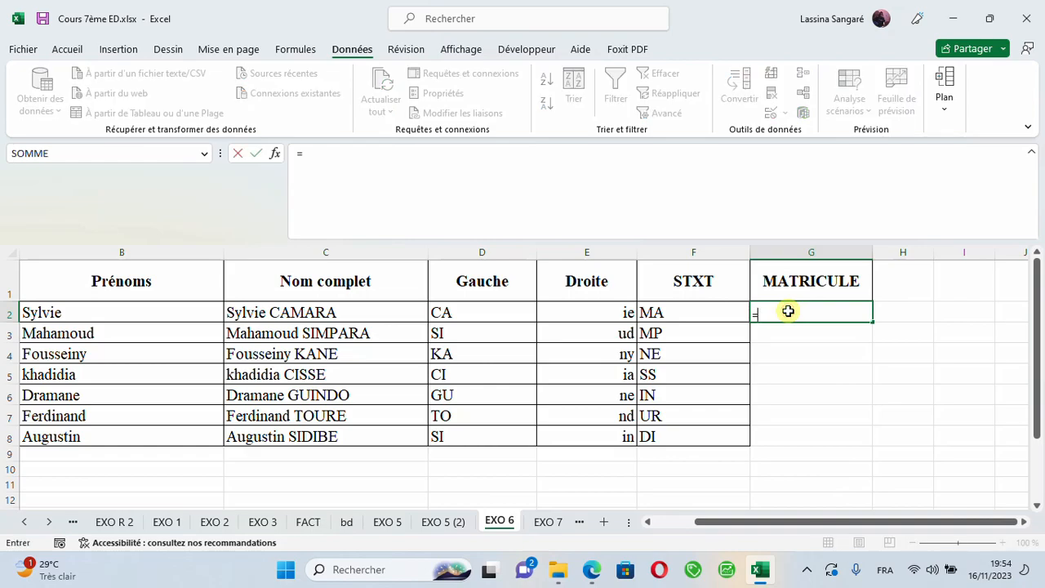
text(CONC)
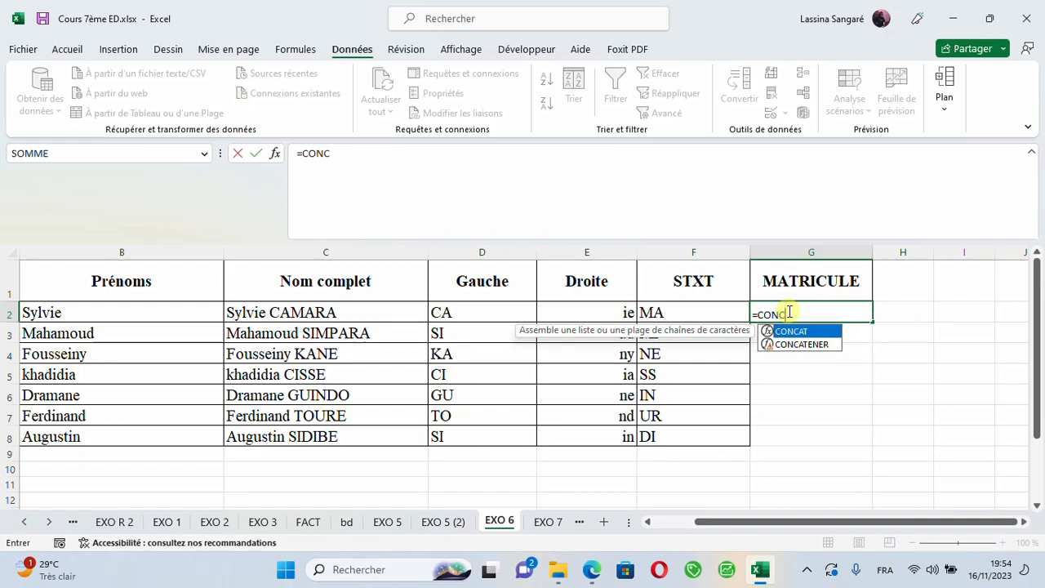
click(816, 343)
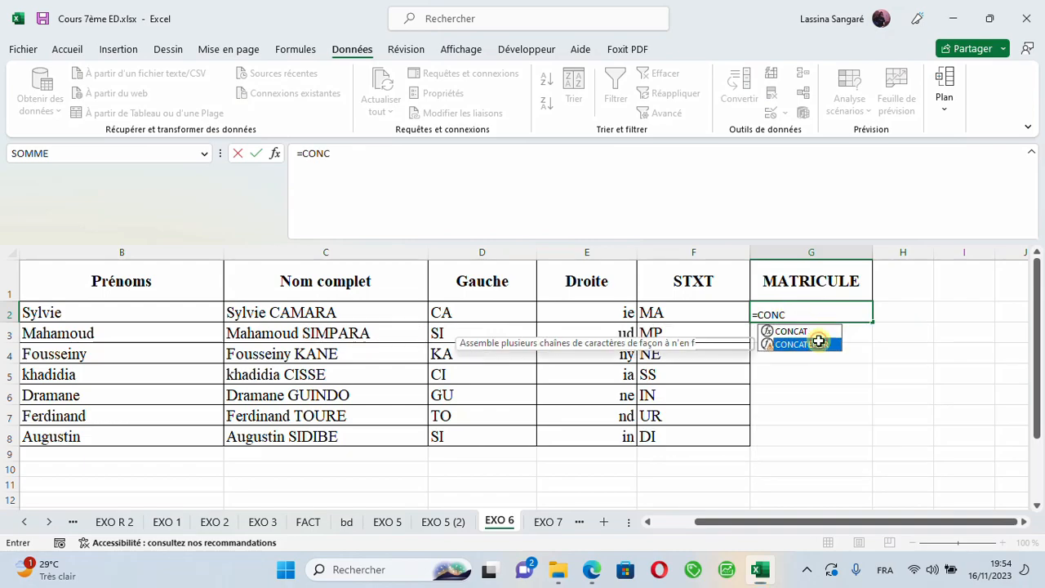
double_click(817, 342)
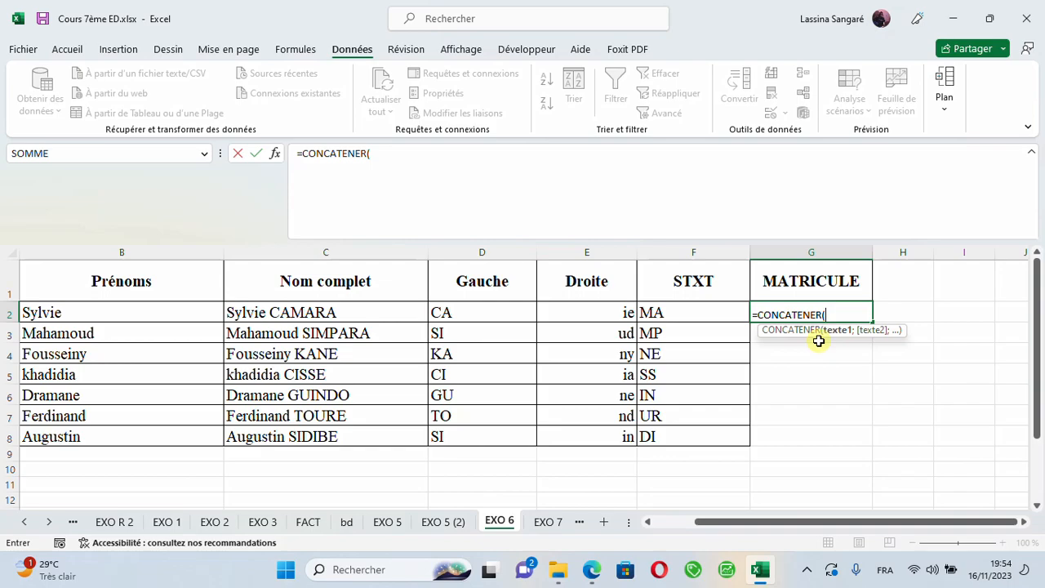
text(")
text(2023";)
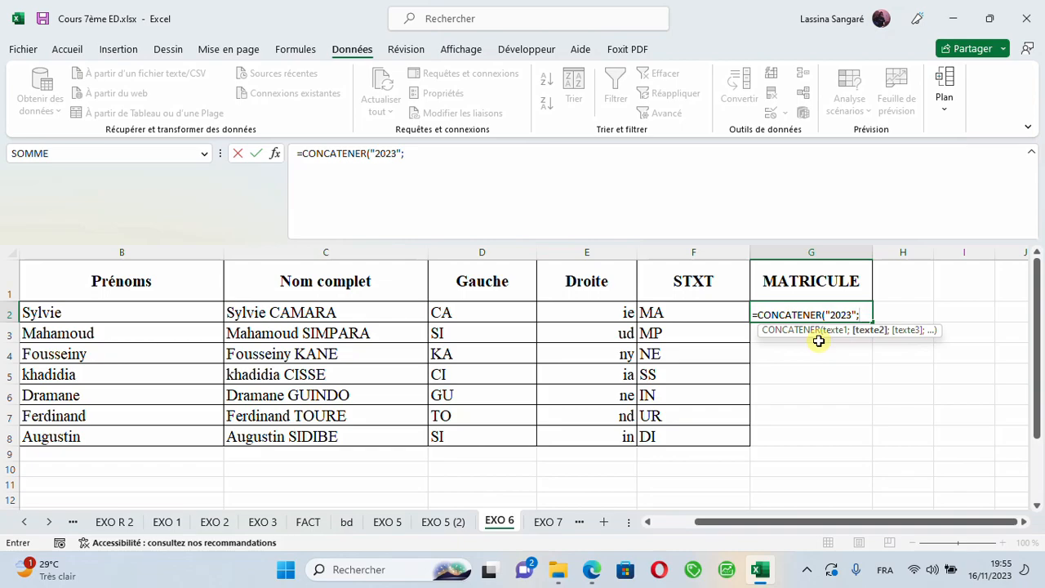
click(492, 311)
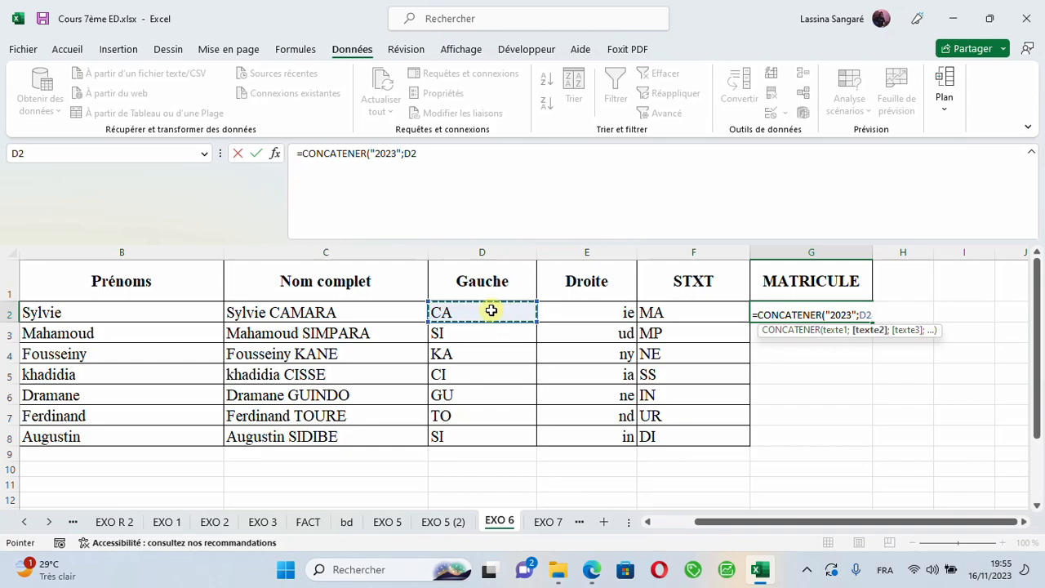
text(;)
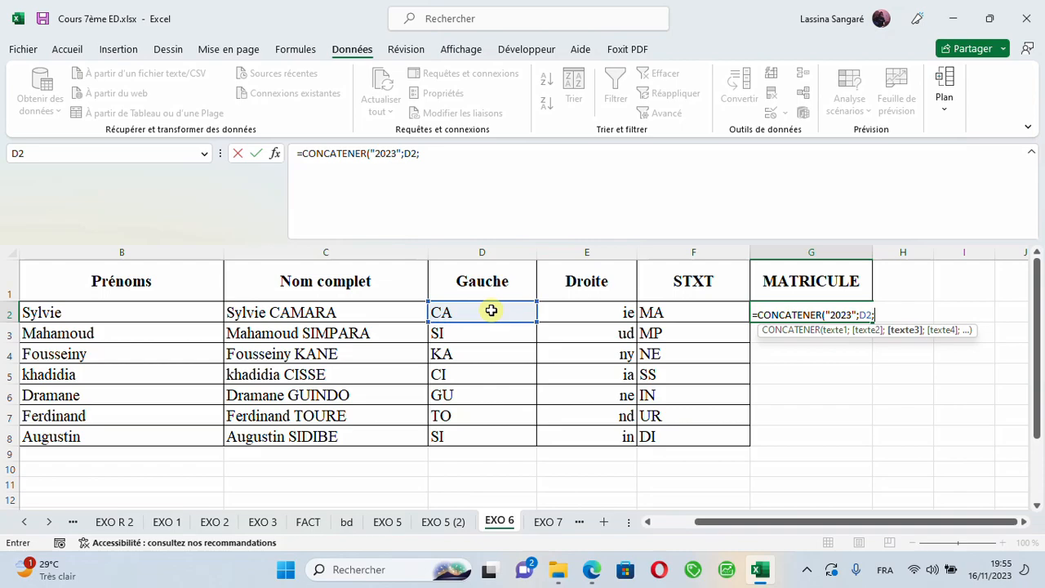
click(595, 313)
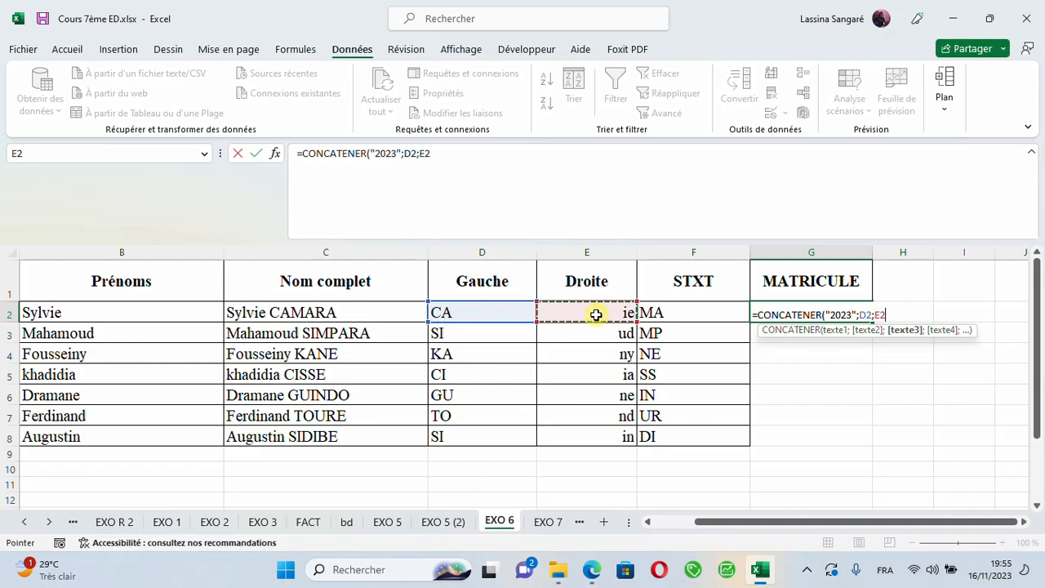
text(;)
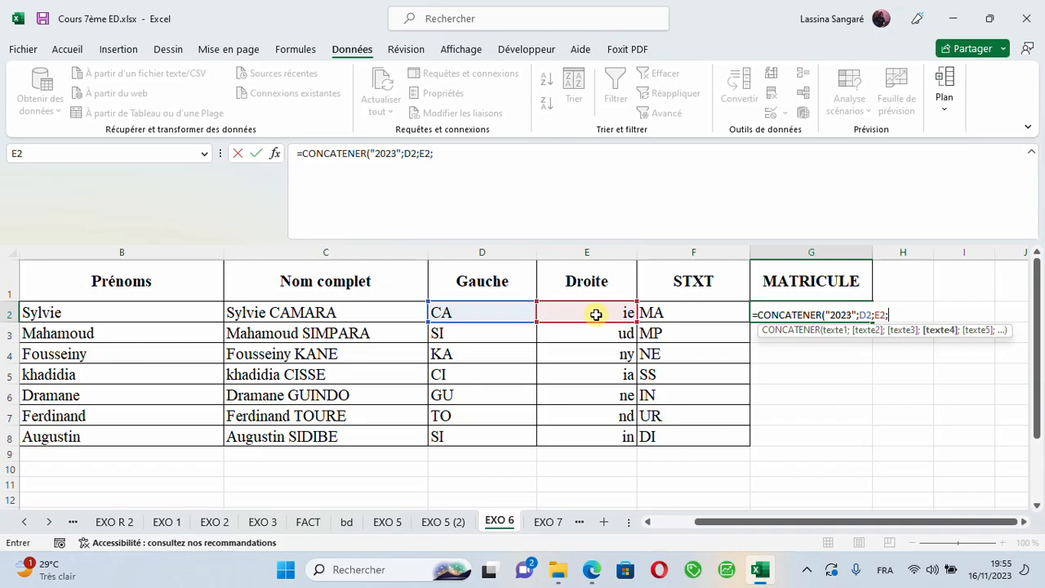
click(706, 310)
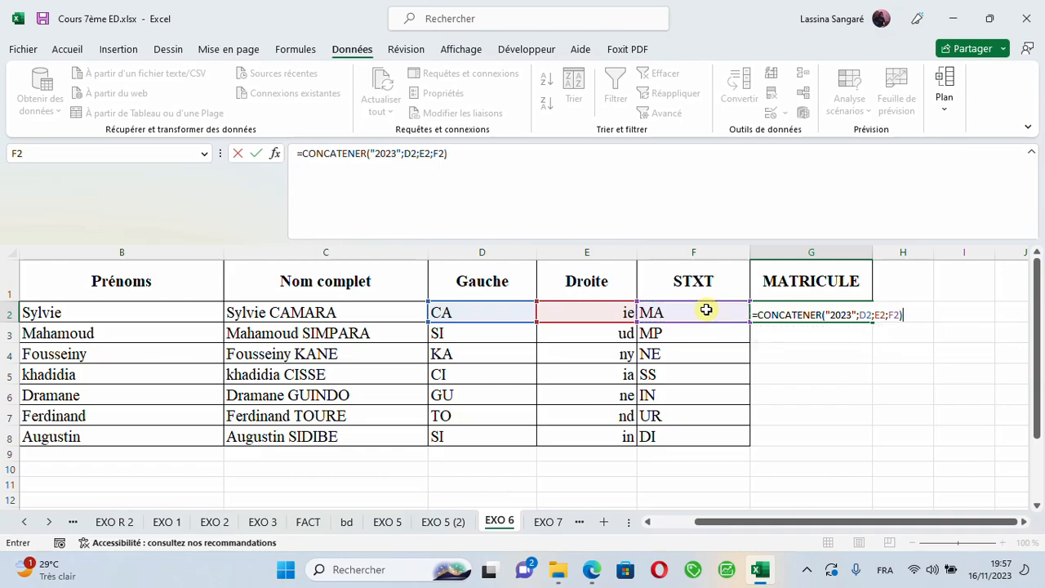
key(Return)
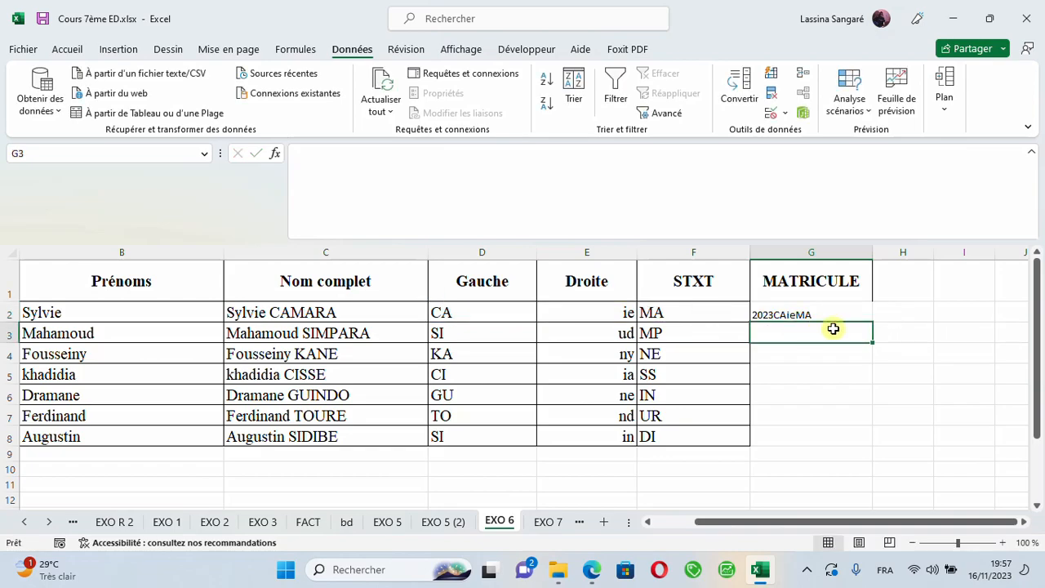
click(832, 304)
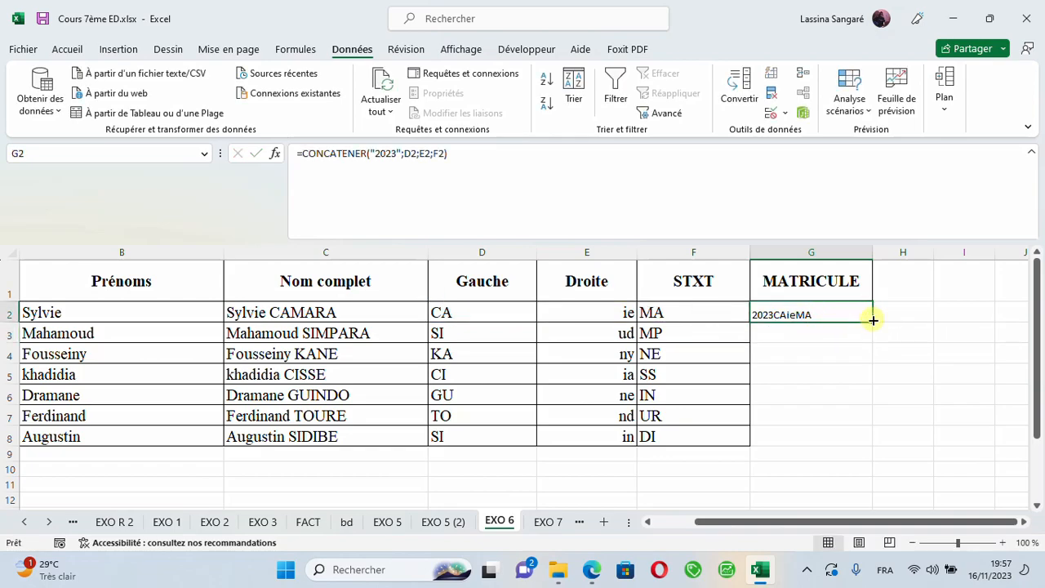
double_click(873, 321)
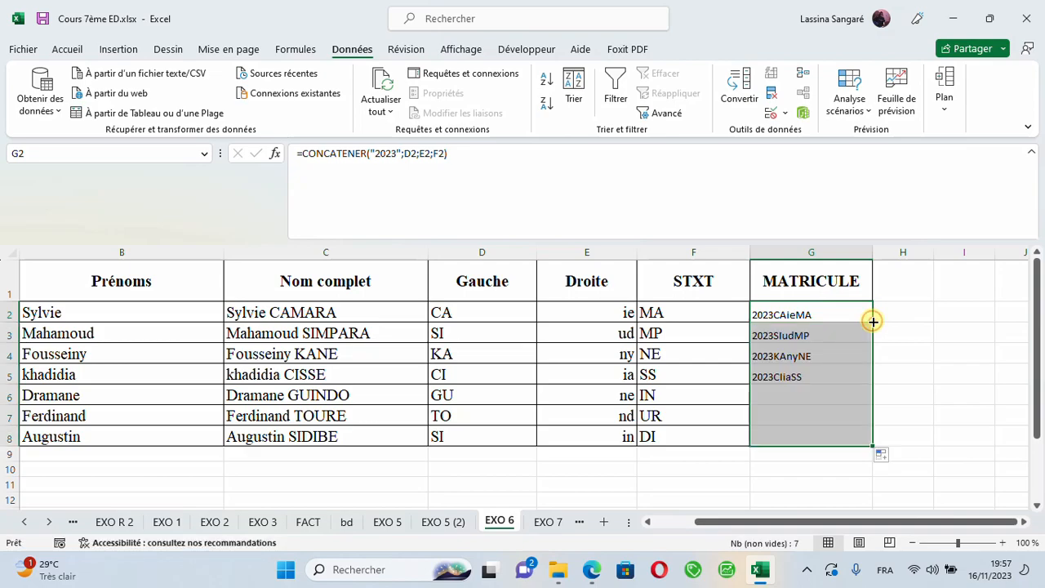
- Convert the matricules to capitals by changing G2 to =MAJUSCULE(CONCATENER("2023";D2;E2;F2)) and filling it down to G8
click(801, 316)
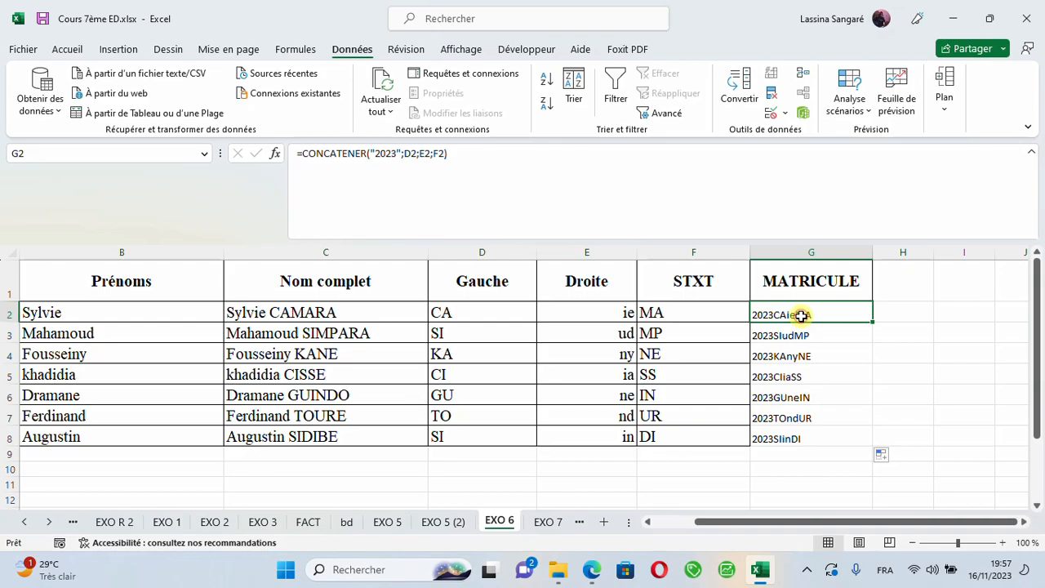
double_click(768, 316)
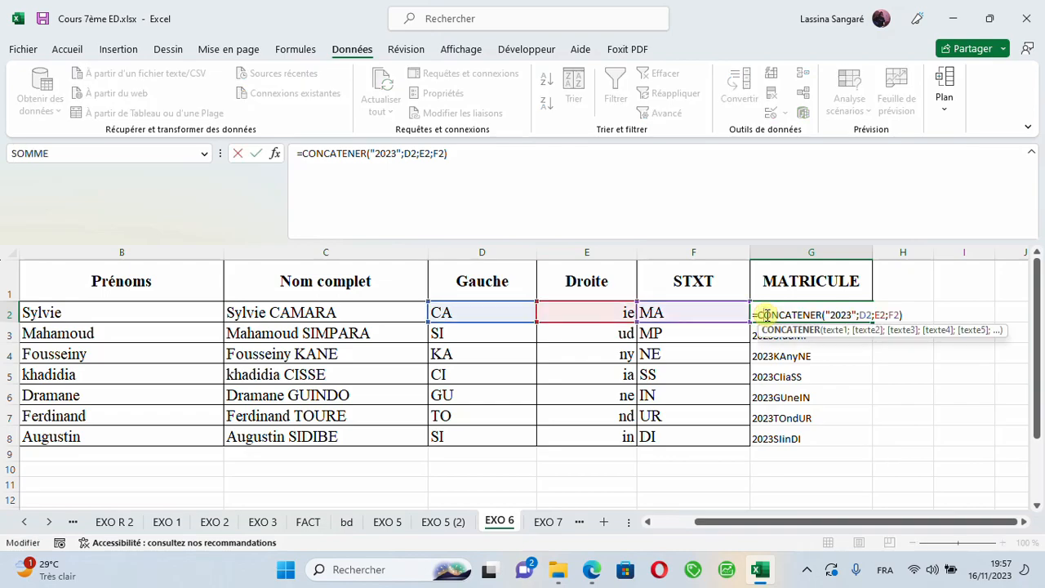
click(758, 314)
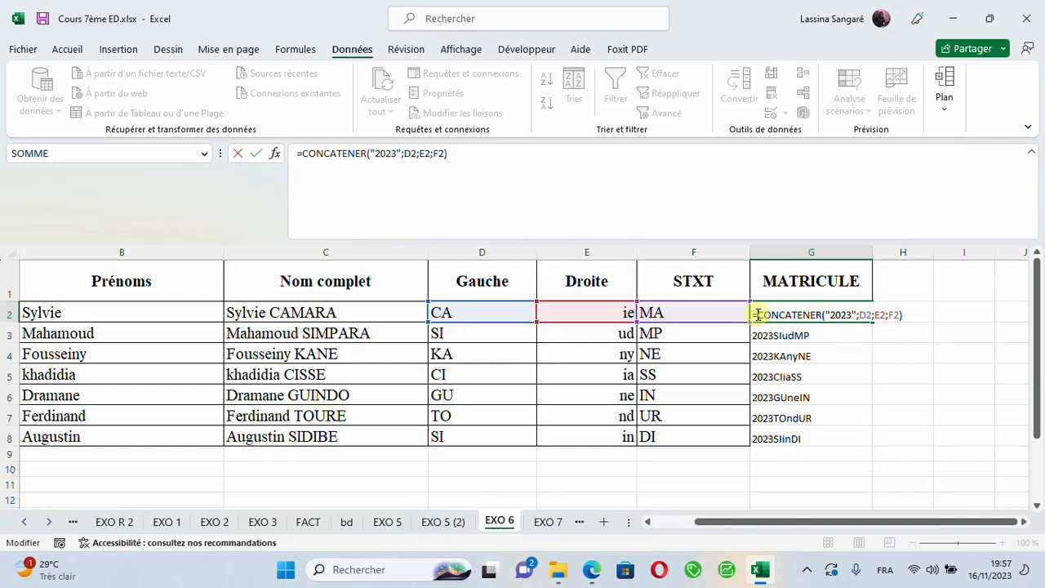
text(MAJU)
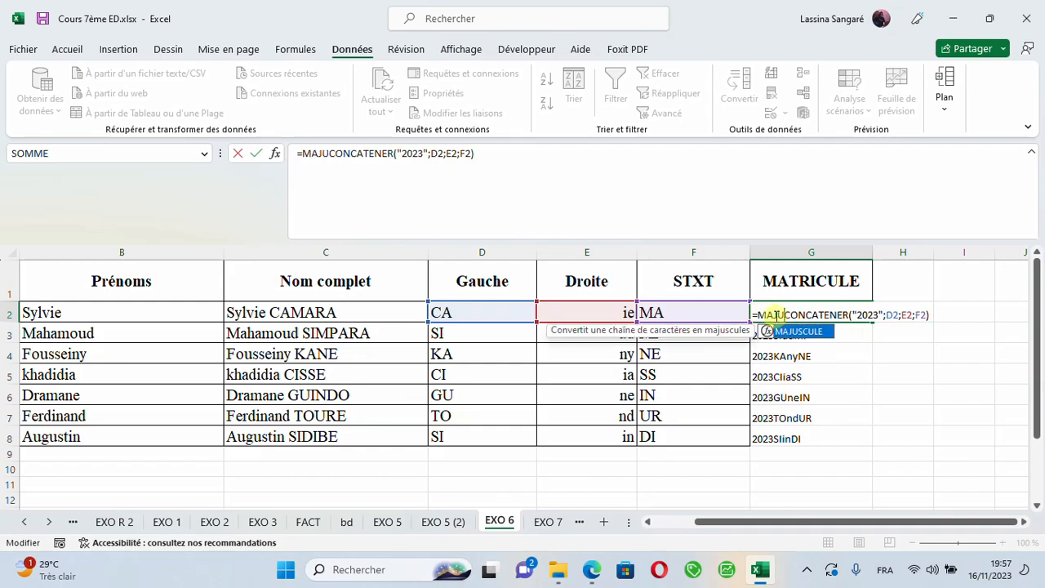
double_click(807, 331)
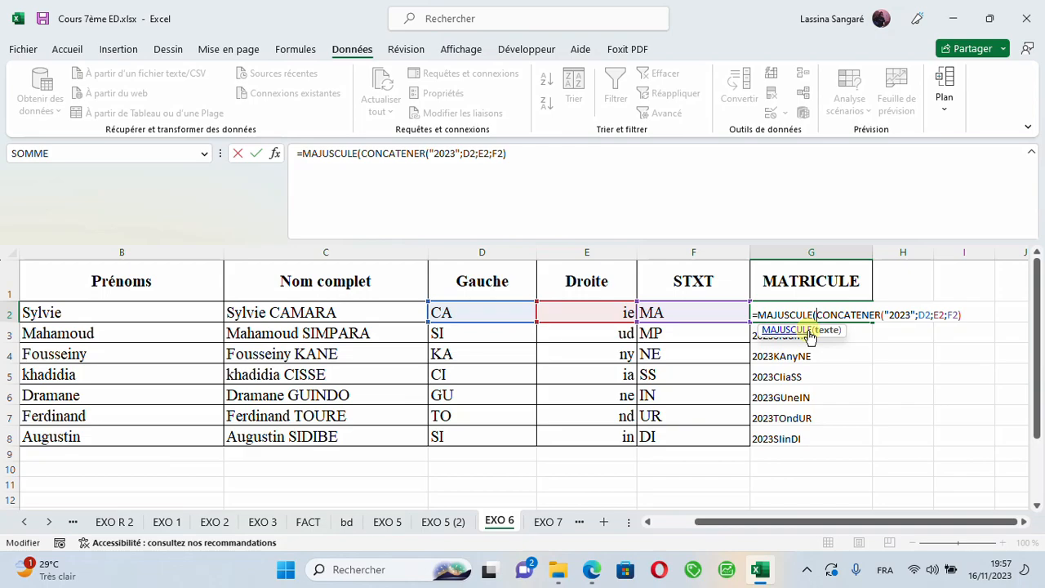
click(964, 315)
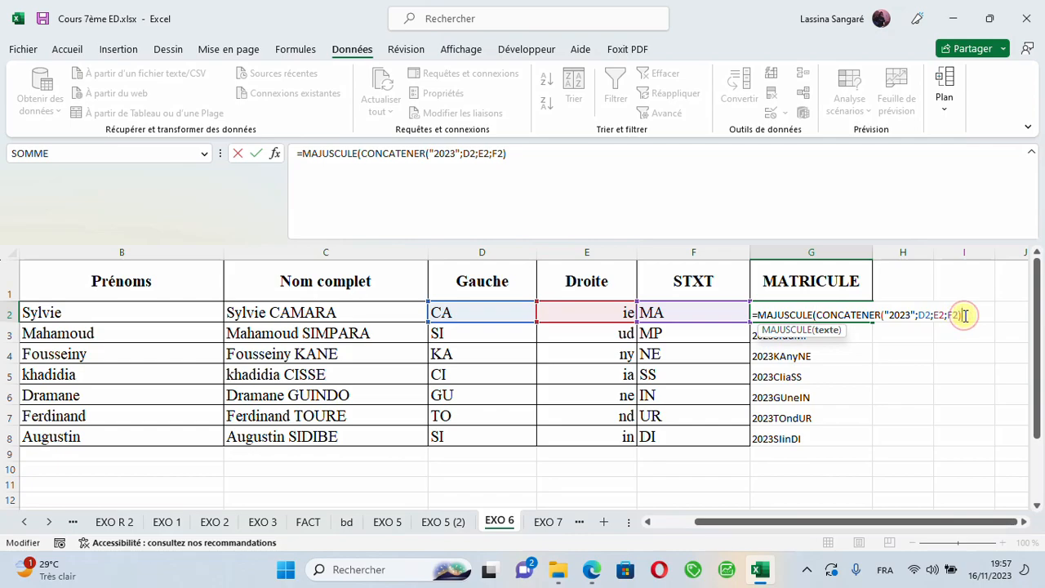
text())
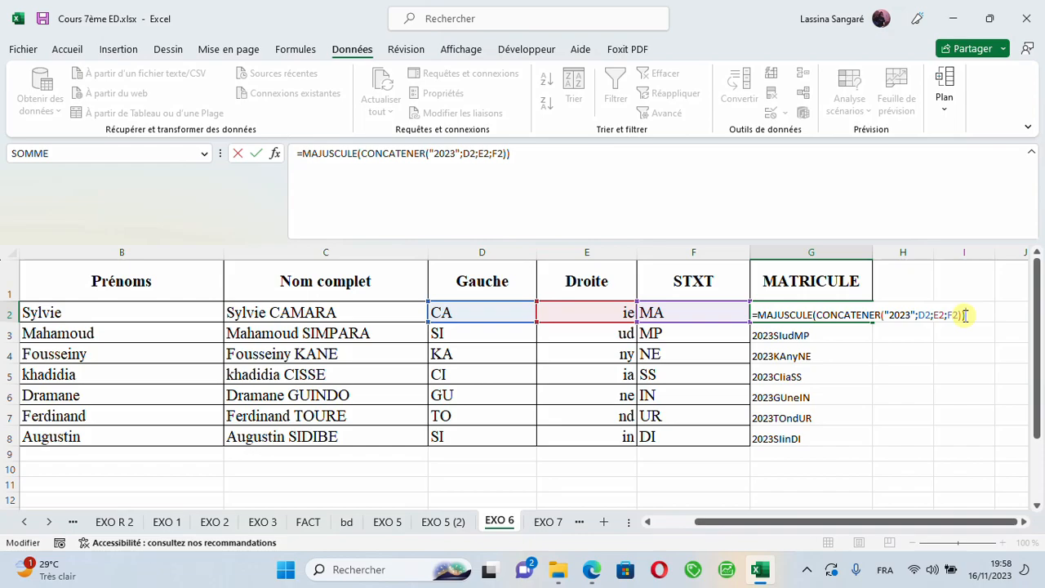
key(Return)
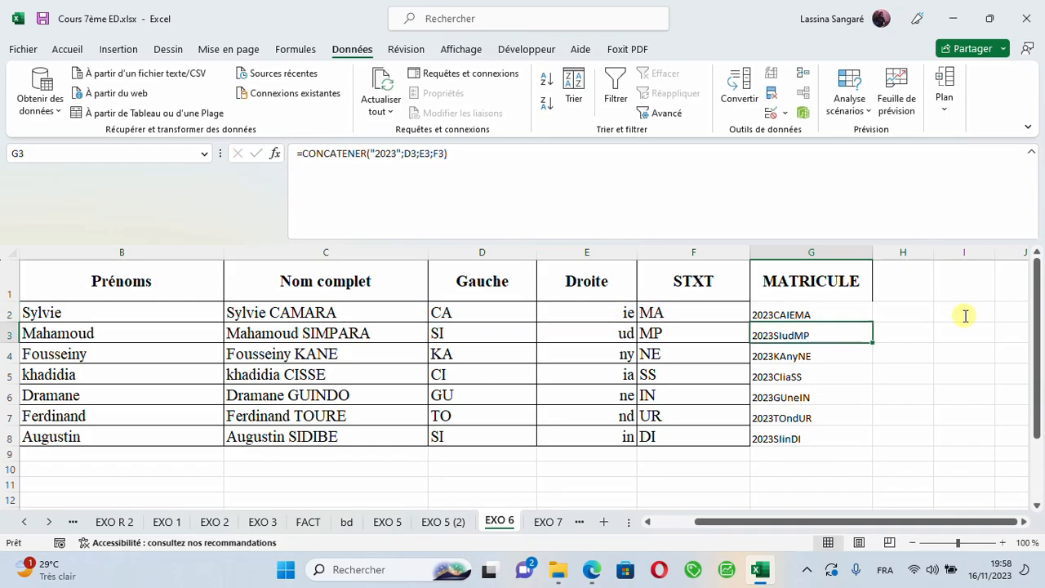
click(831, 312)
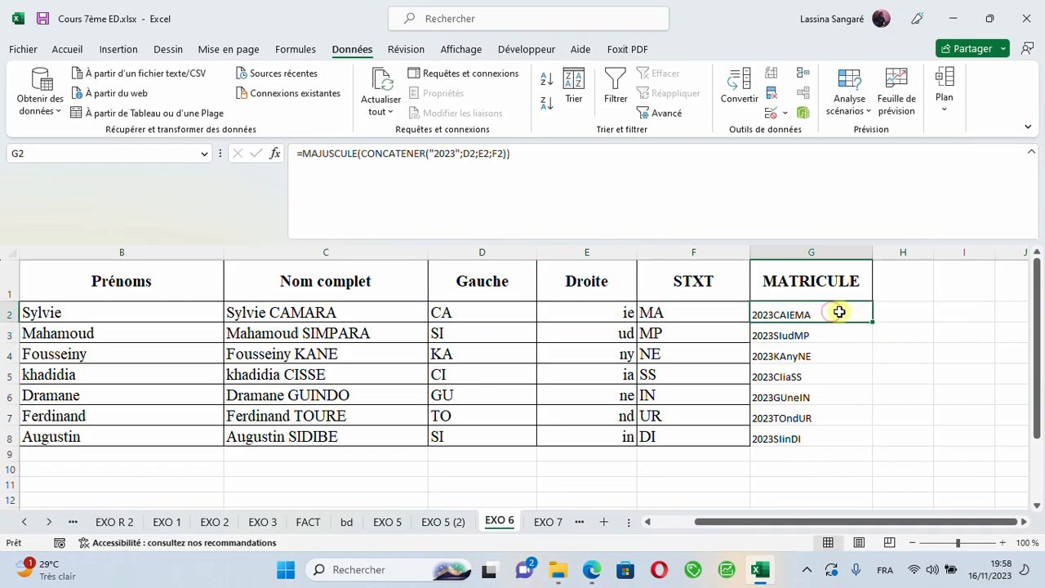
double_click(873, 324)
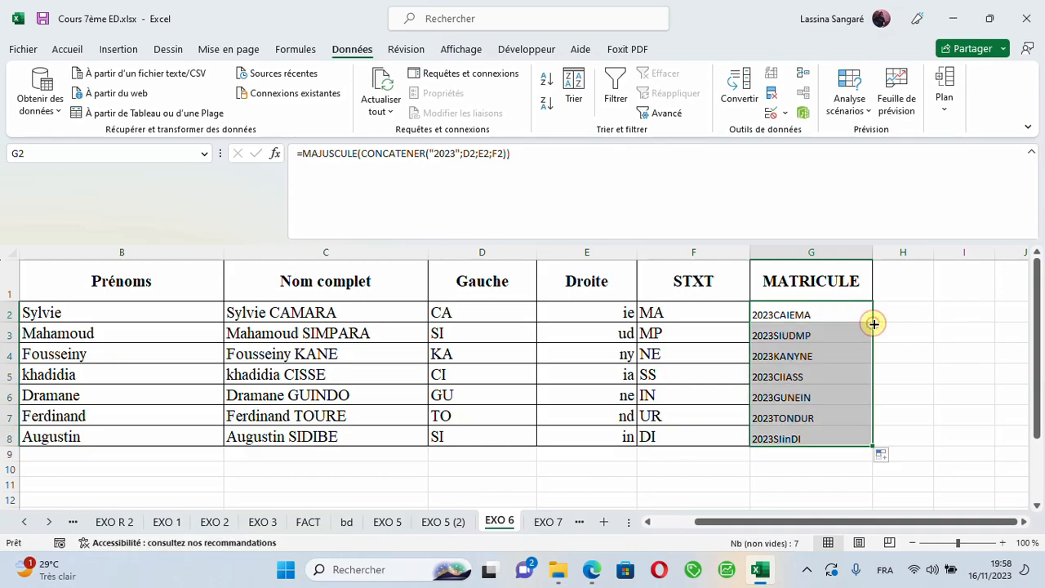
drag(805, 312, 801, 314)
click(801, 314)
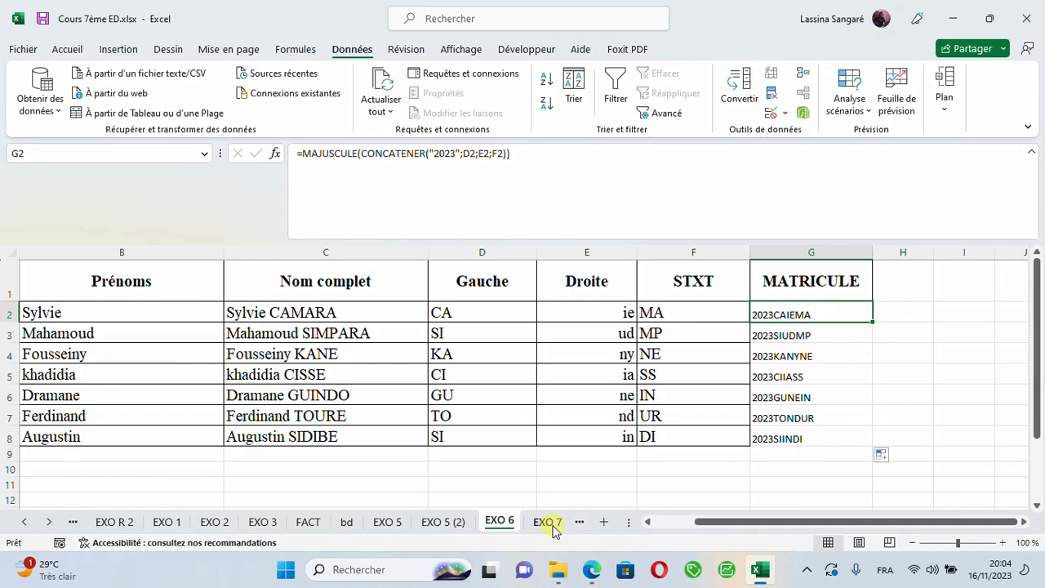
- Switch to the EXO 7 sheet, clear the existing selection and go to the first rows of the student table
scroll(553, 525, down, 1)
click(489, 522)
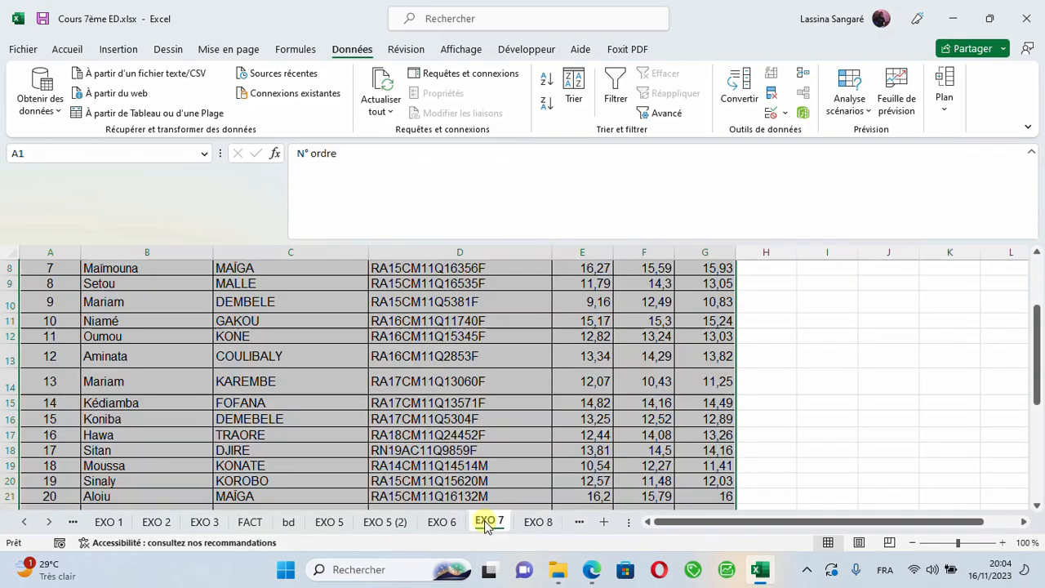
click(362, 400)
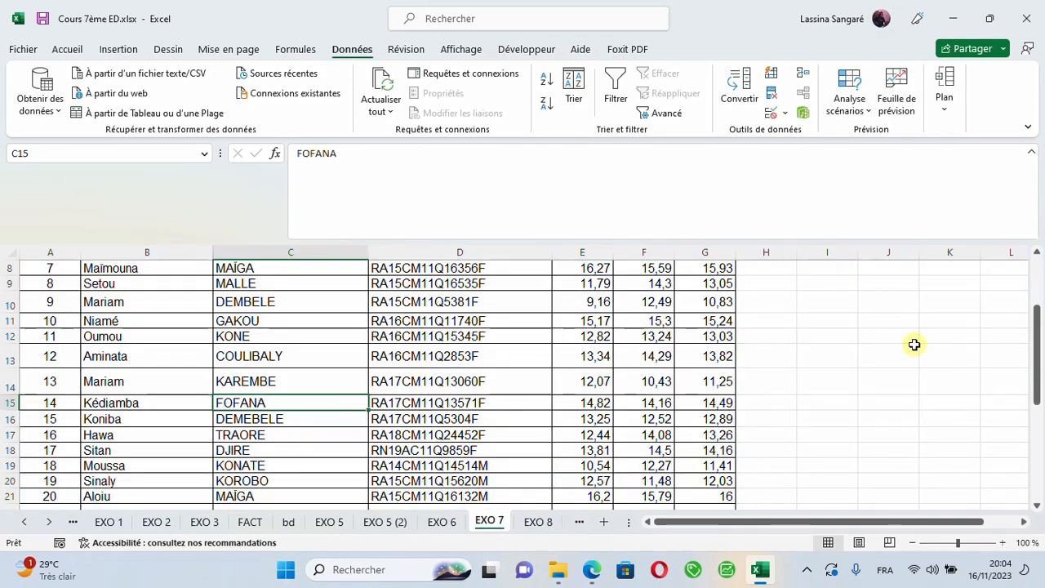
drag(1036, 324, 1034, 168)
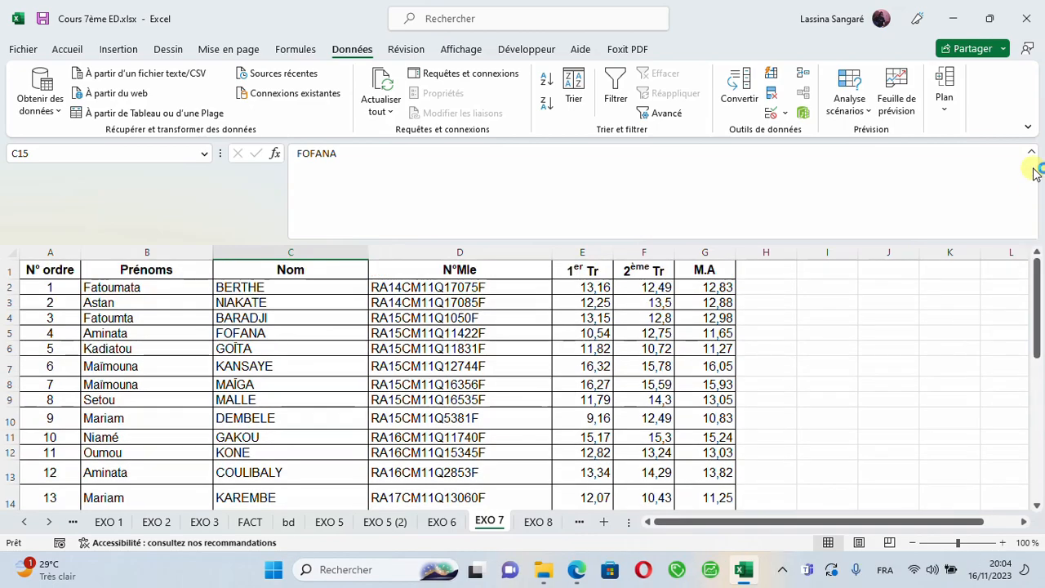
click(194, 291)
click(147, 316)
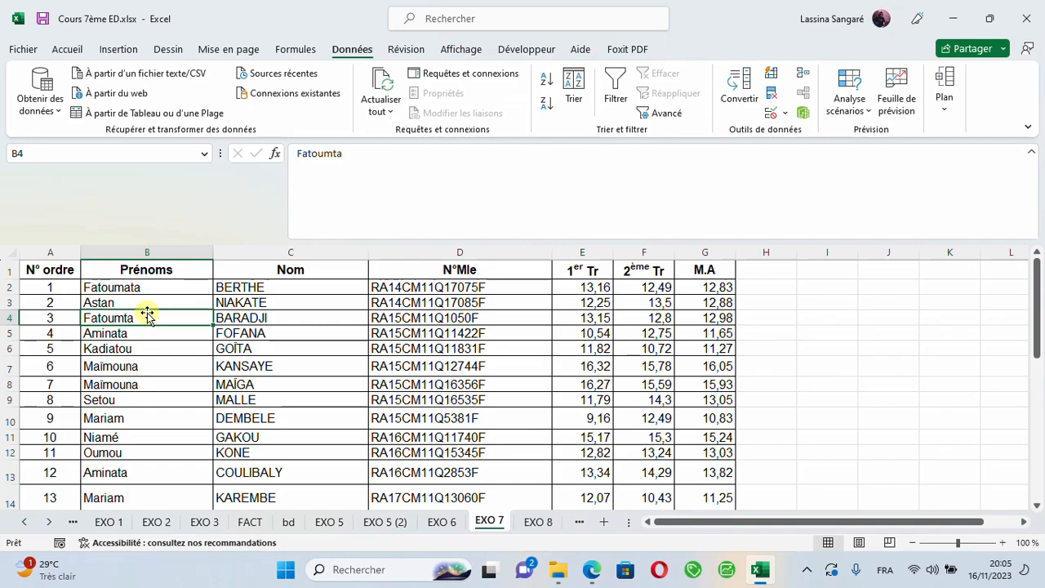
drag(66, 268, 633, 499)
drag(653, 585, 721, 392)
drag(1036, 425, 1037, 258)
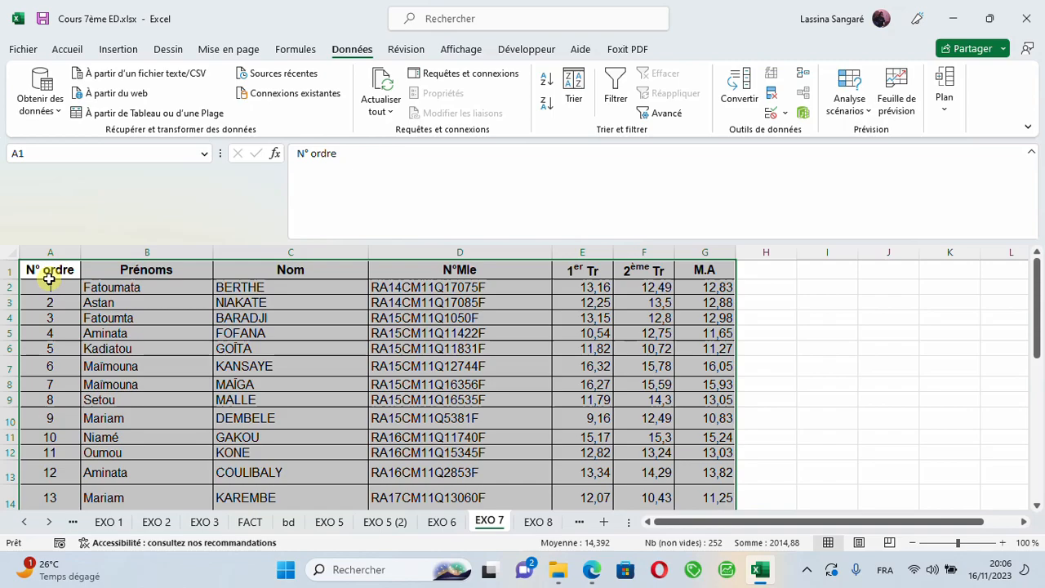
click(61, 51)
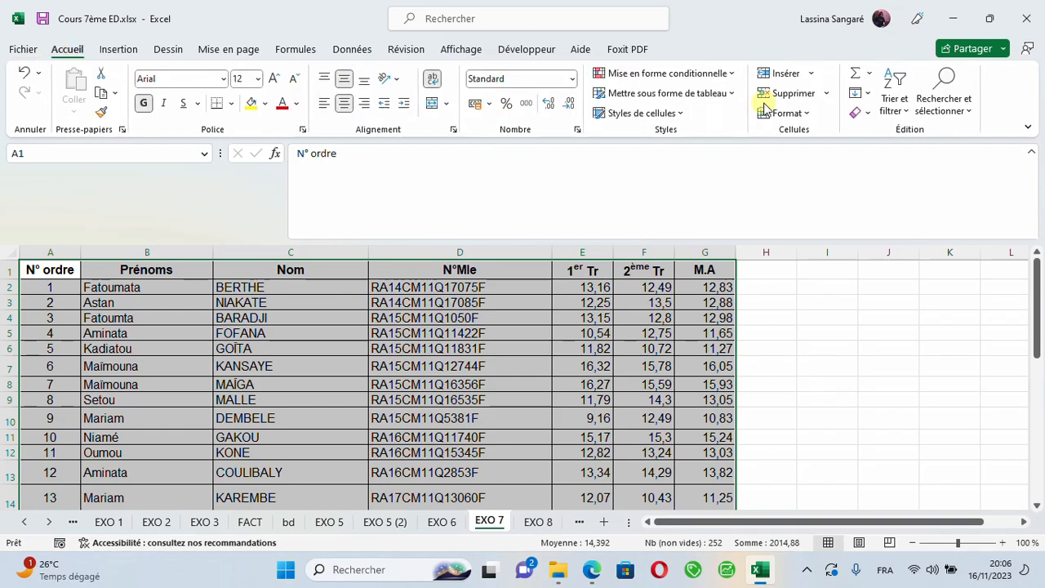
click(905, 115)
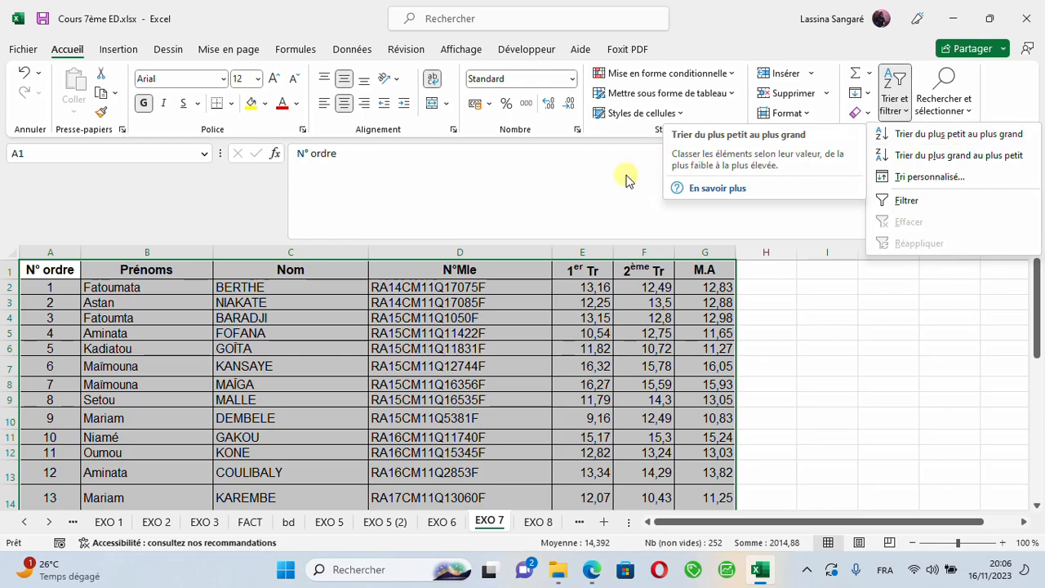
key(Escape)
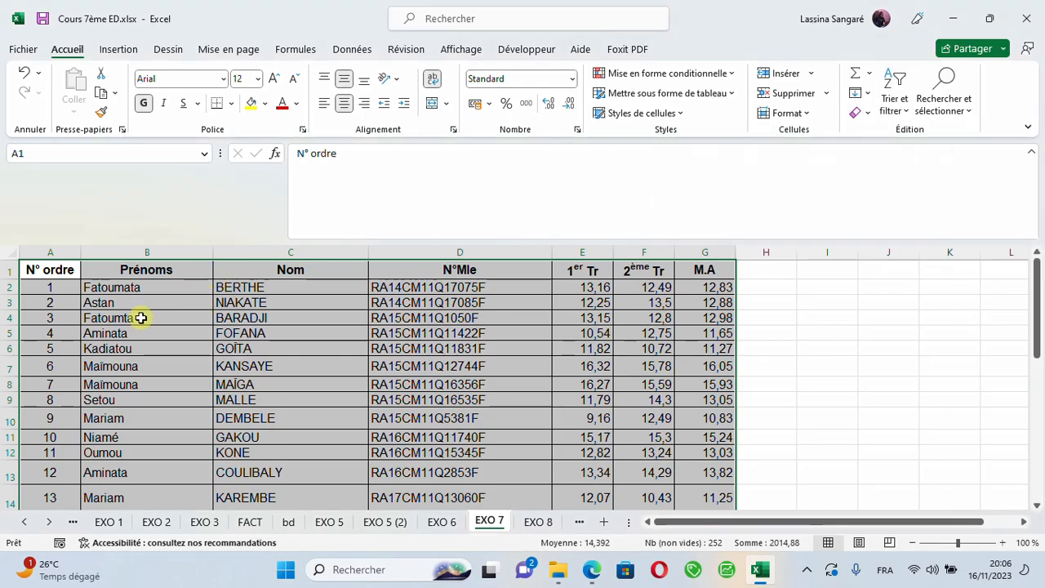
click(140, 317)
- Select the student table from Prénoms to M.A (B1:G36), leaving out the N° ordre column, and view the sort options
click(155, 271)
drag(239, 279, 731, 285)
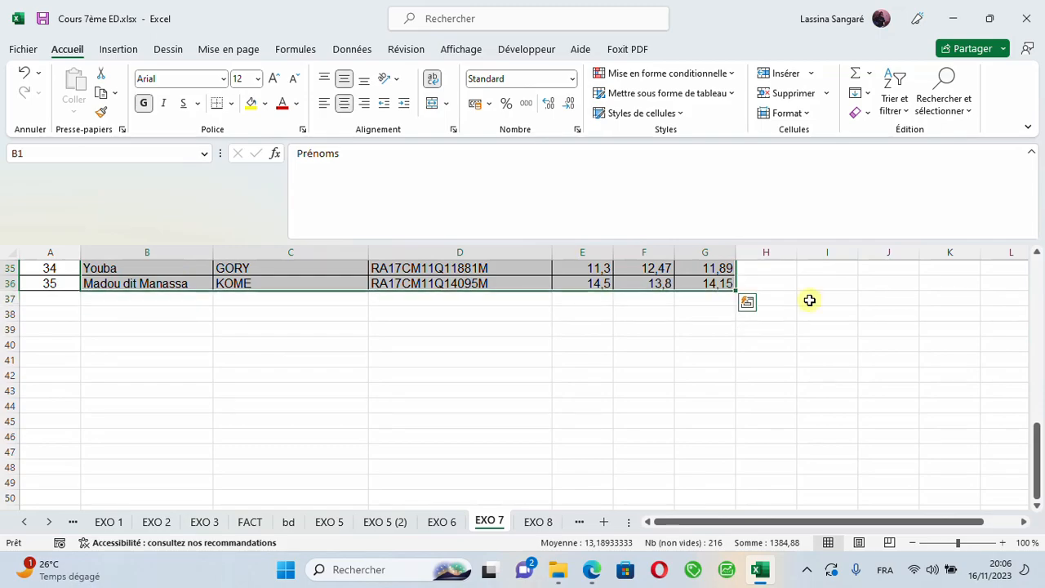
drag(1035, 477, 985, 258)
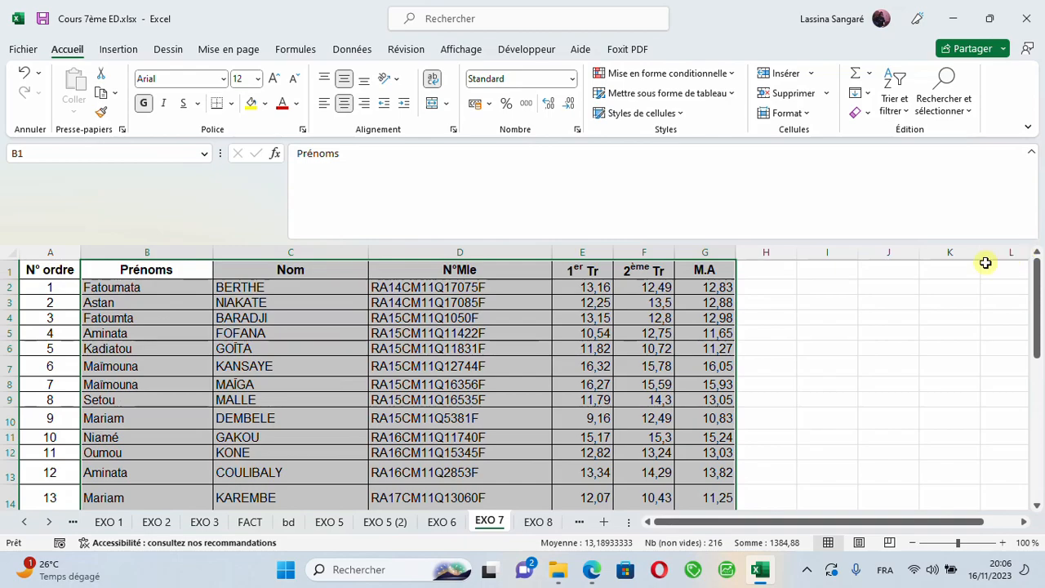
click(907, 111)
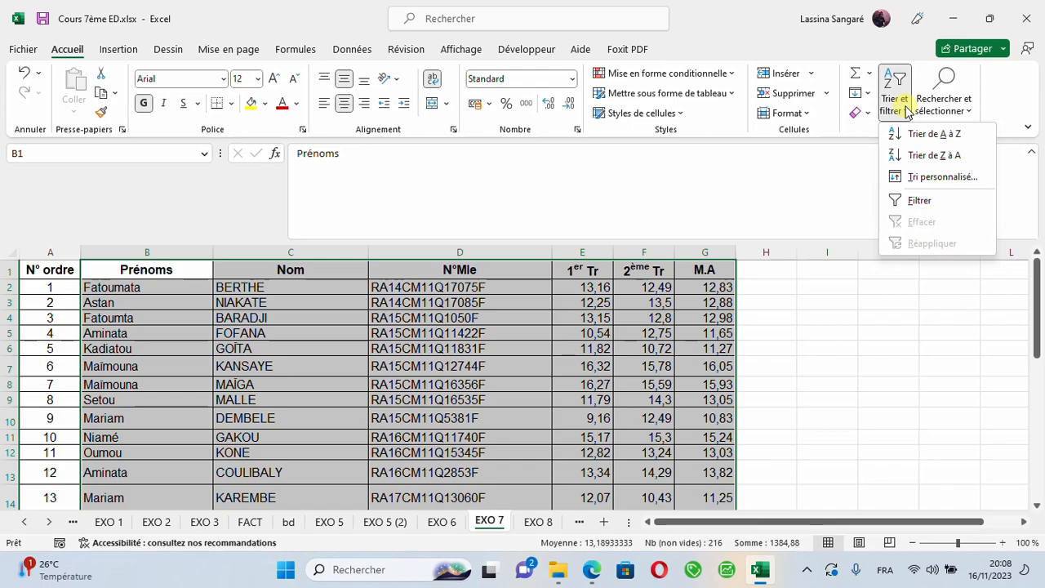
click(105, 306)
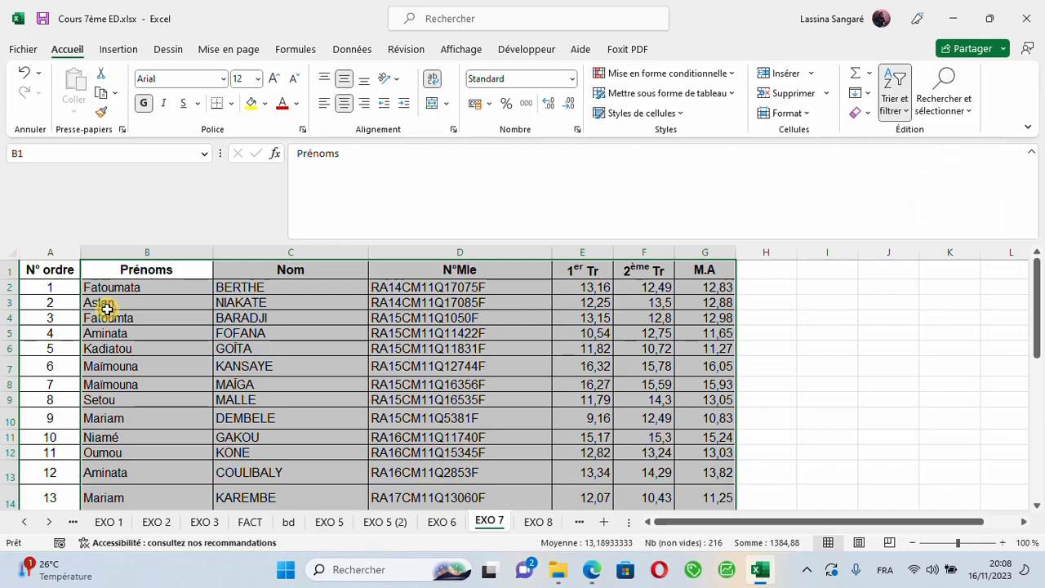
- Compare the sort options offered for the whole table when the active cell holds text (B3) and when it holds a number (A4)
click(105, 309)
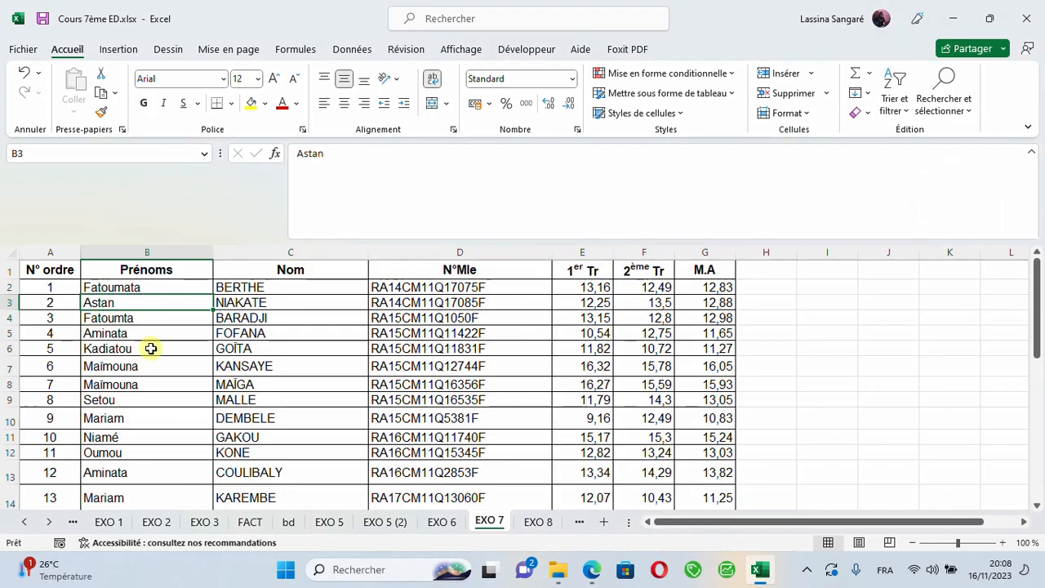
key(ctrl+a)
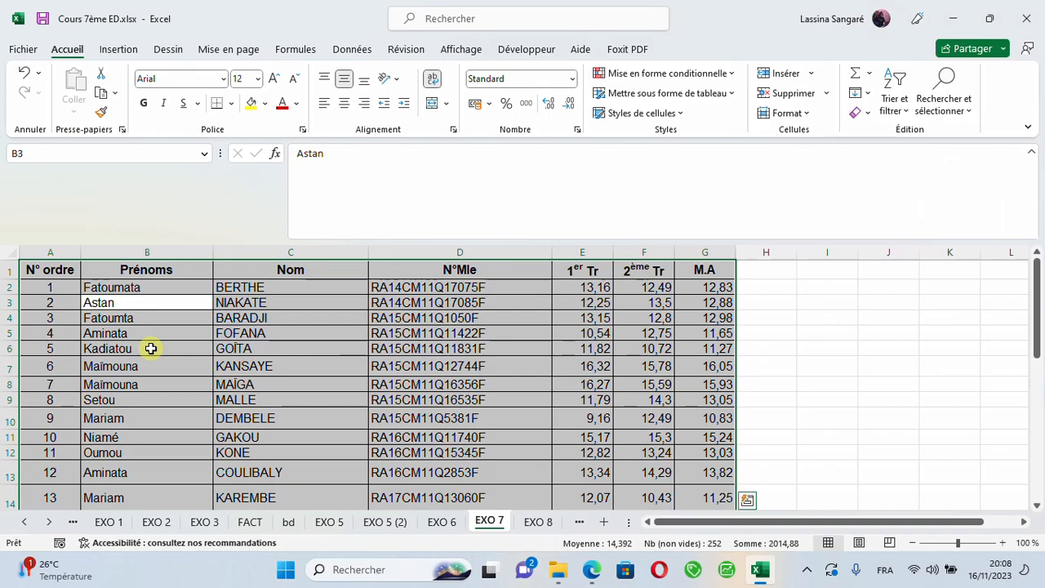
click(900, 110)
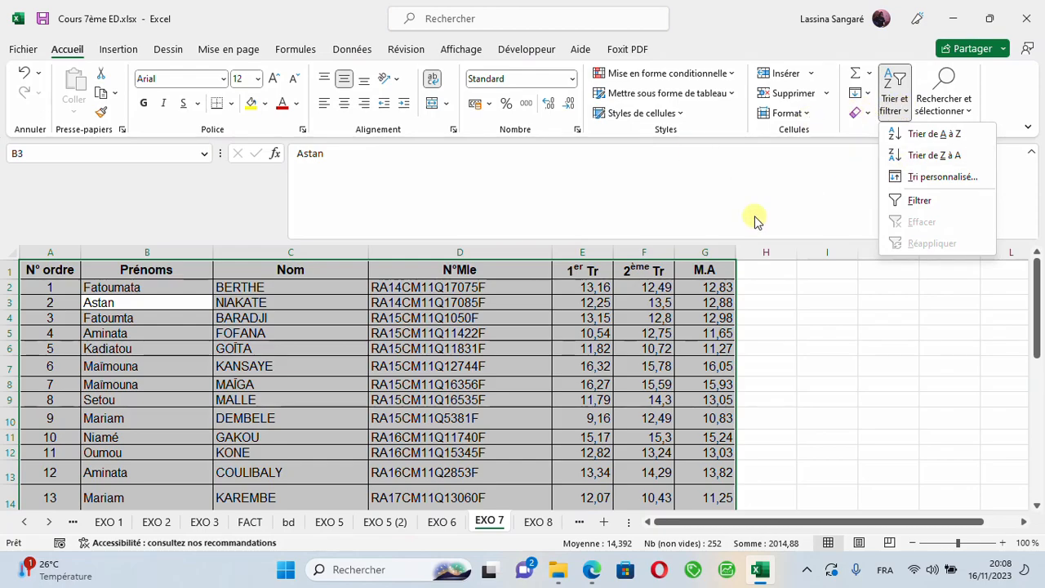
click(203, 351)
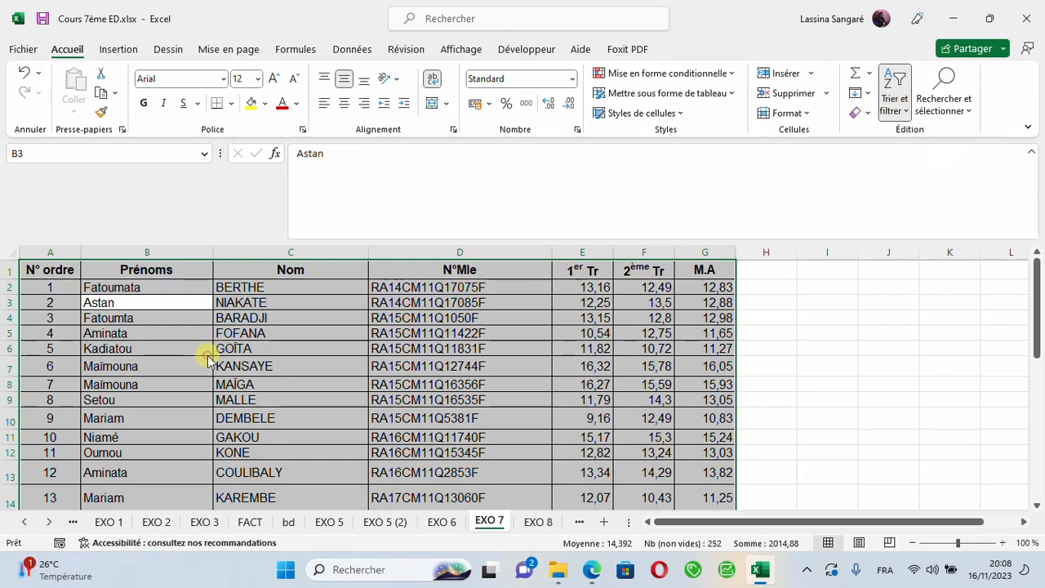
click(56, 317)
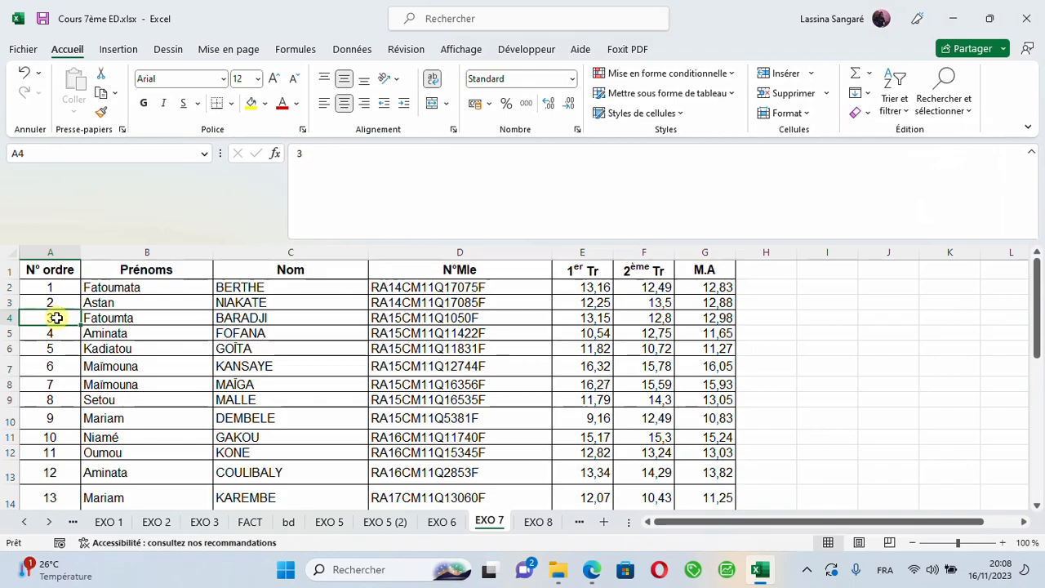
key(ctrl+a)
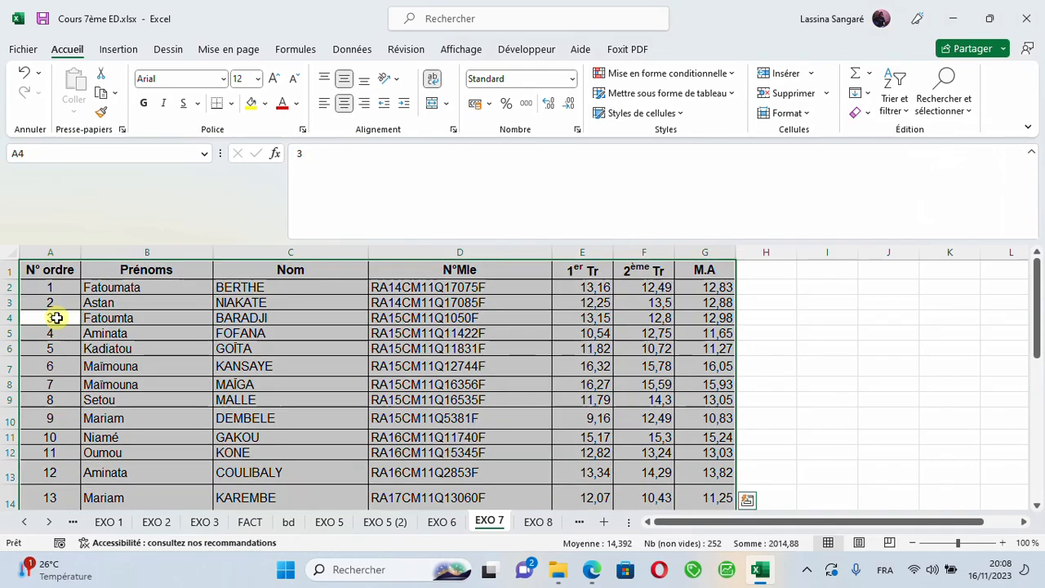
click(904, 116)
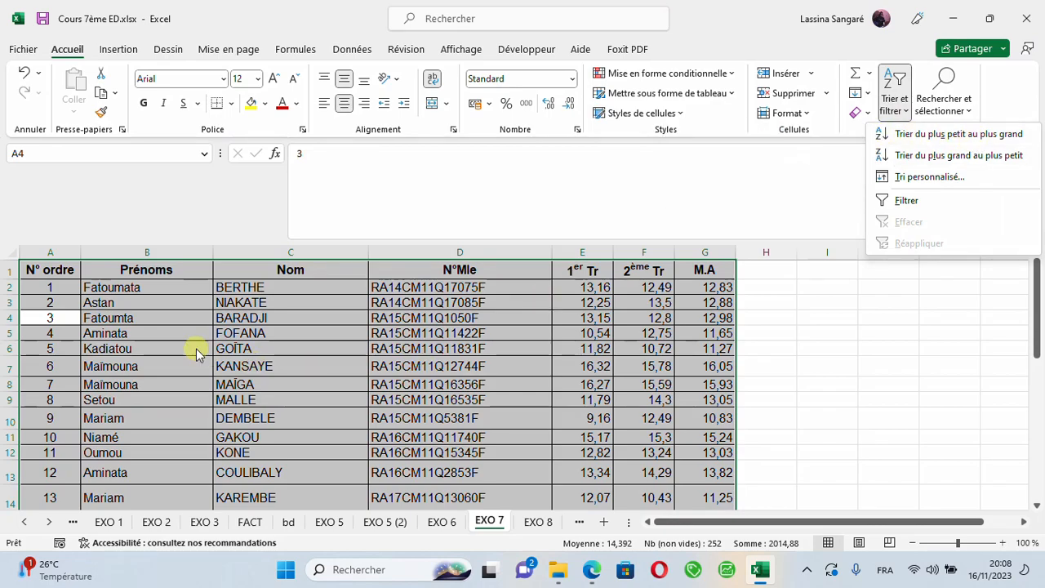
click(153, 333)
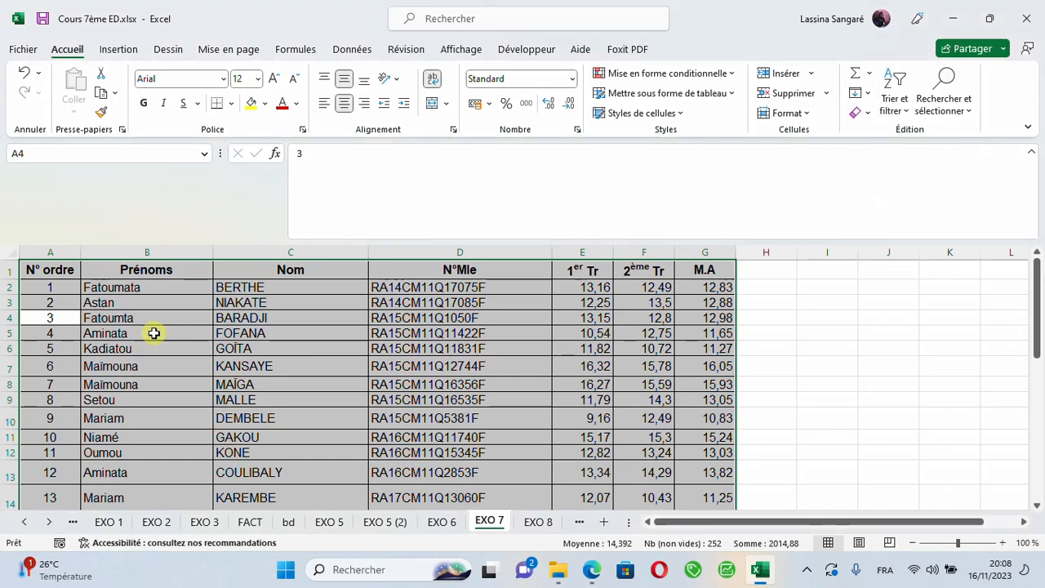
- Select the table's columns from Prénoms to M.A again, header row included and N° ordre column excluded
click(129, 320)
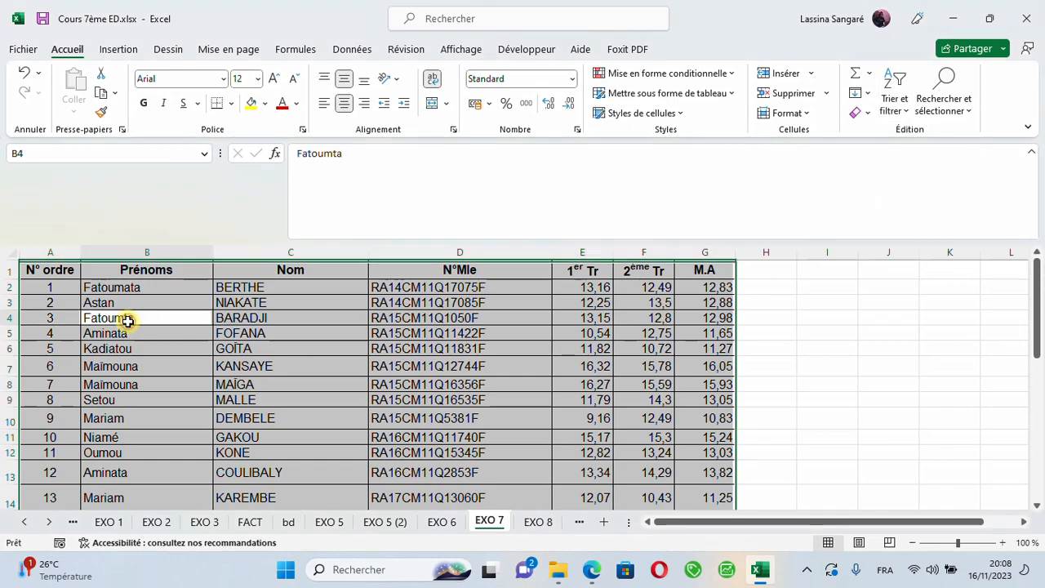
click(162, 270)
drag(161, 270, 377, 383)
drag(486, 472, 707, 445)
drag(1036, 454, 1031, 255)
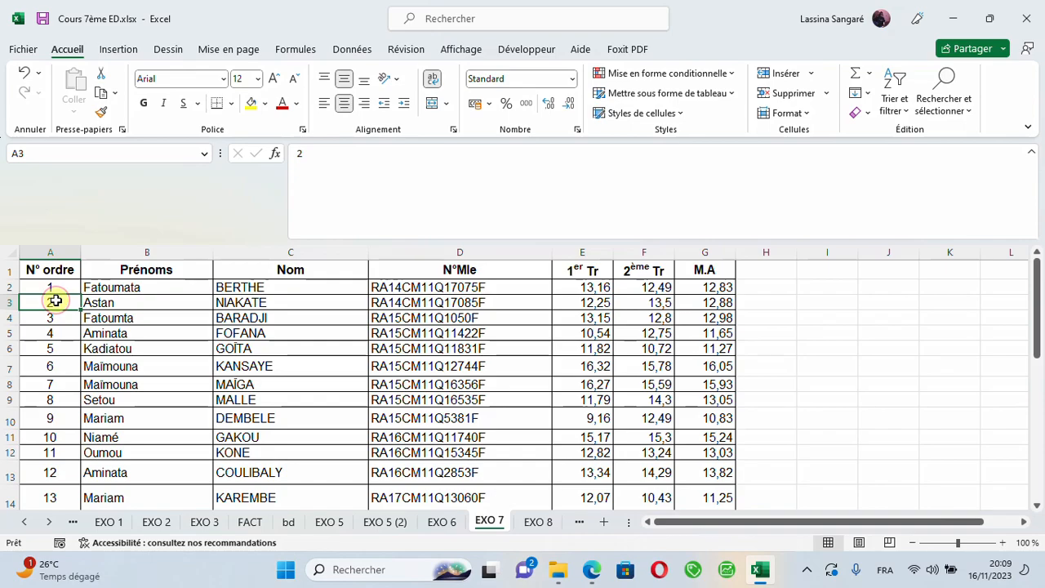
- Select the whole student table A1:G36, including the header row and N° ordre column, and open the custom sort settings
click(65, 274)
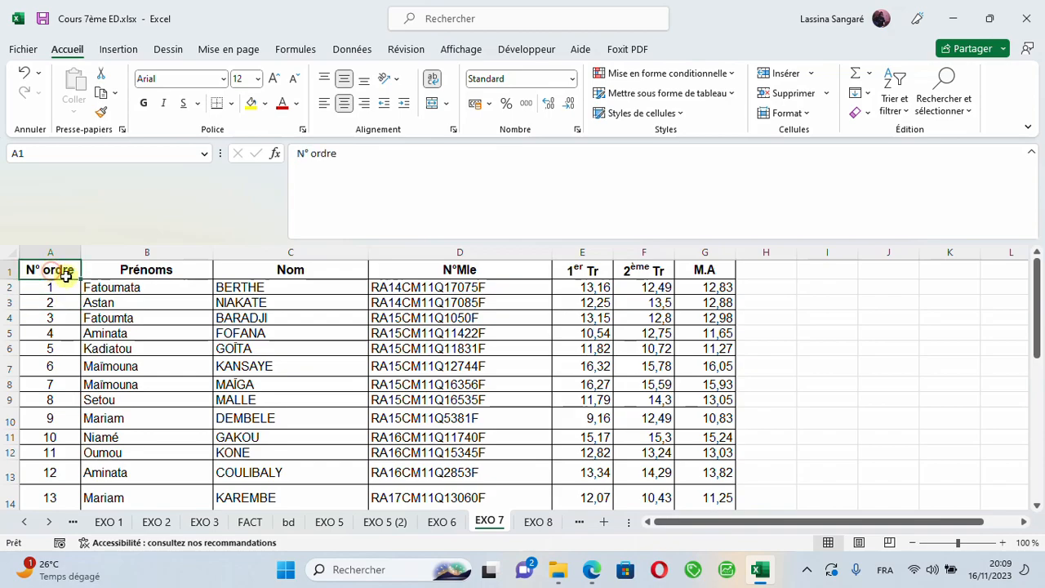
drag(65, 276, 702, 432)
drag(1034, 427, 1037, 246)
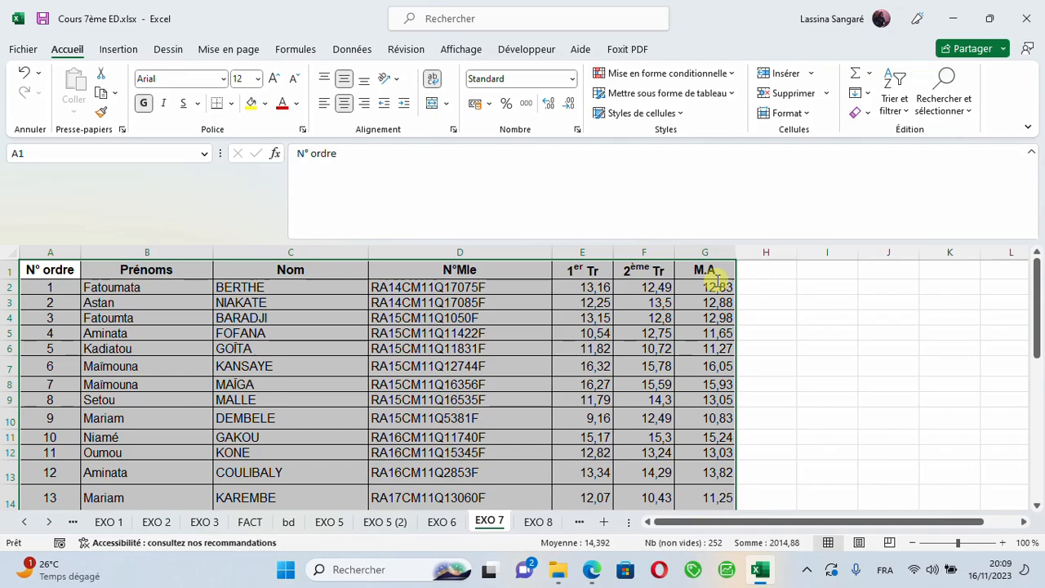
click(901, 113)
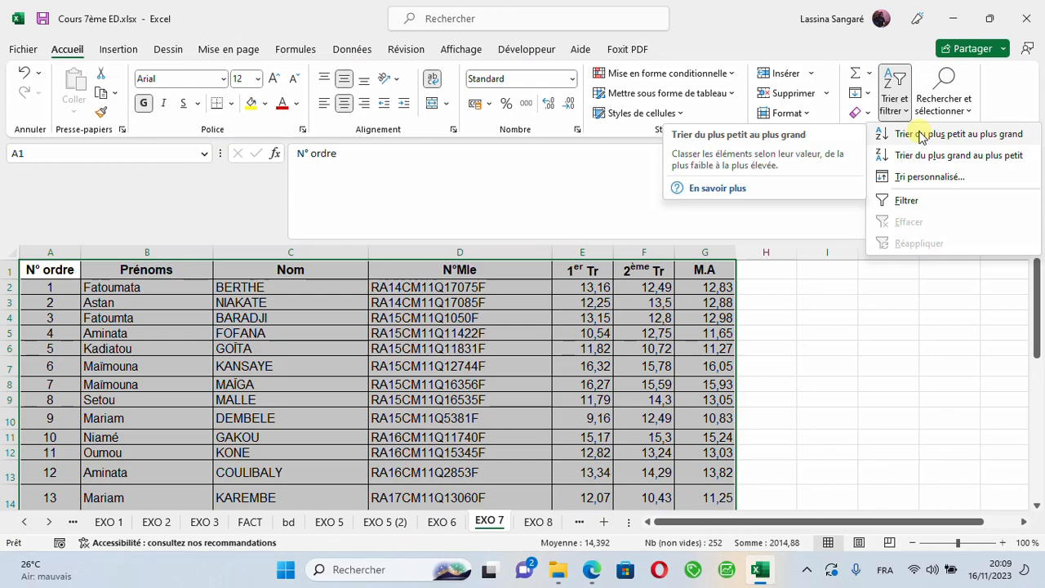
click(915, 177)
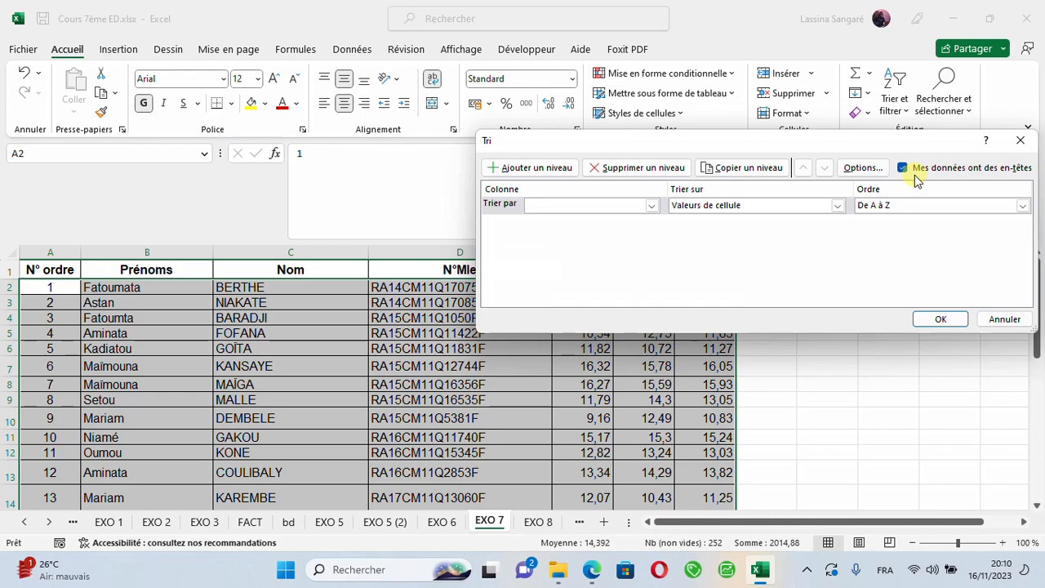
- Sort the table by the Nom column on cell values from A to Z, treating the first row as headers
click(903, 167)
click(650, 207)
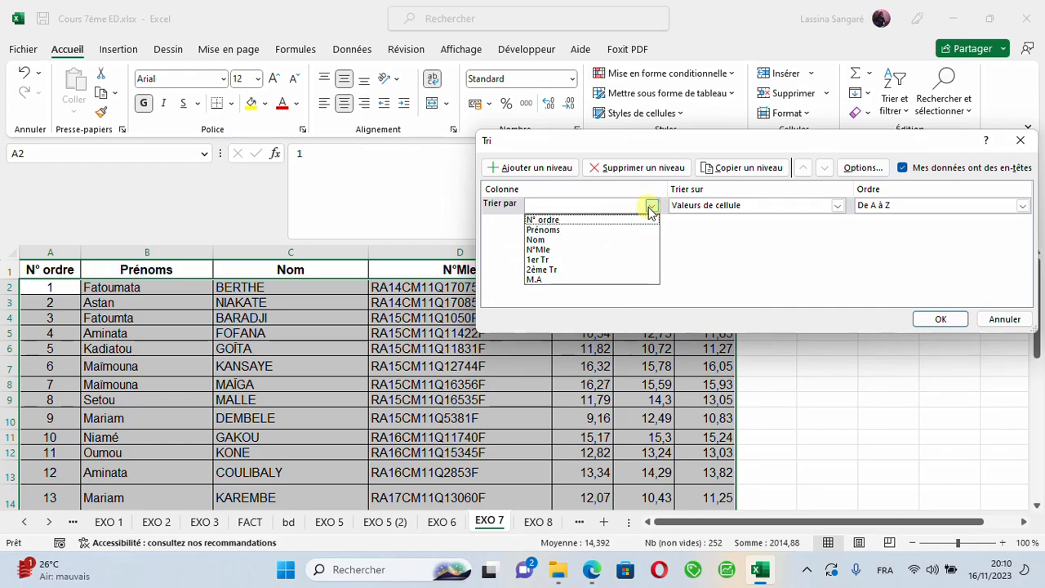
click(544, 240)
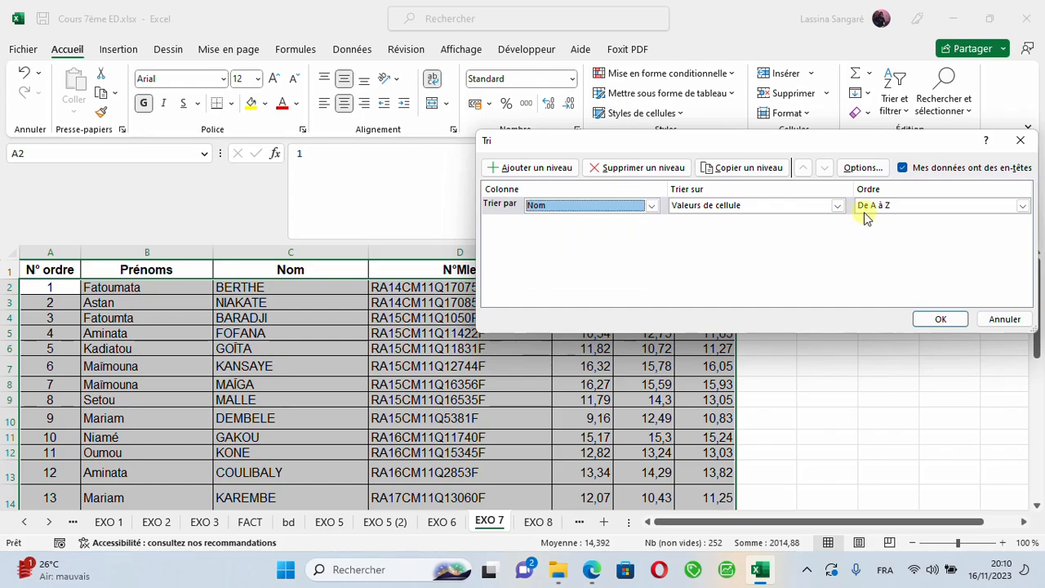
click(1021, 208)
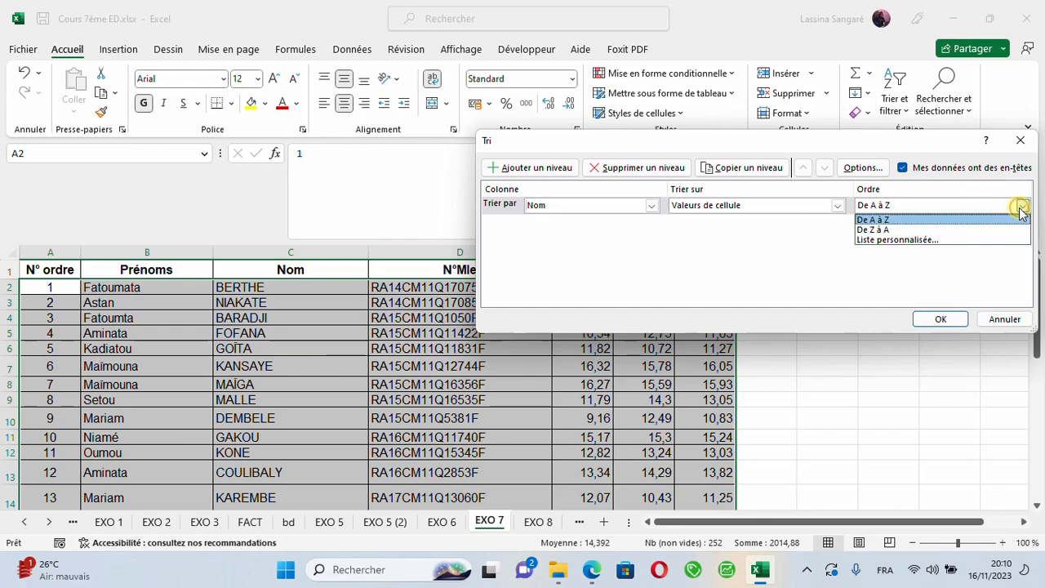
click(1021, 209)
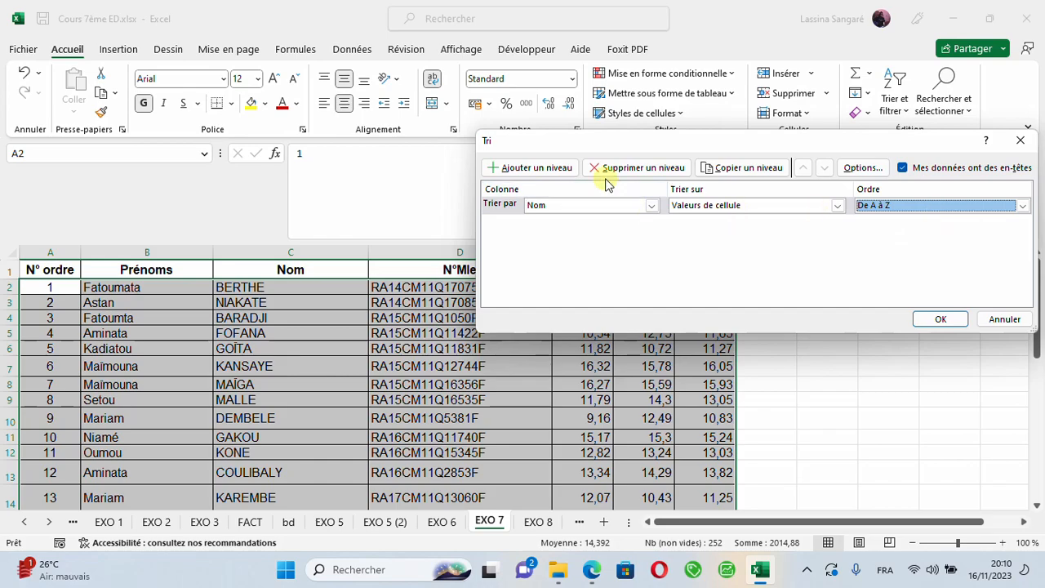
click(650, 206)
click(651, 206)
click(651, 207)
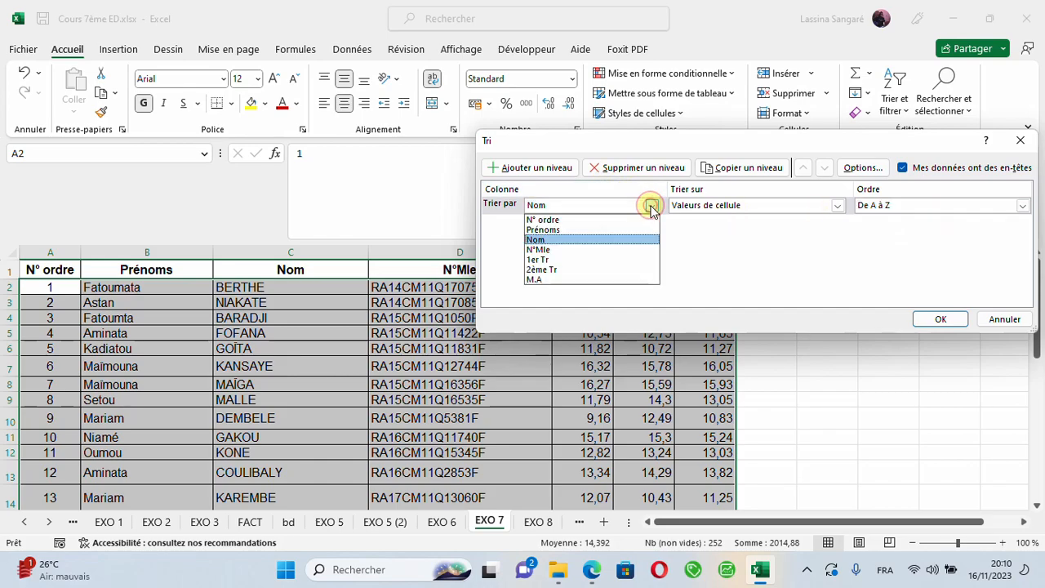
click(561, 240)
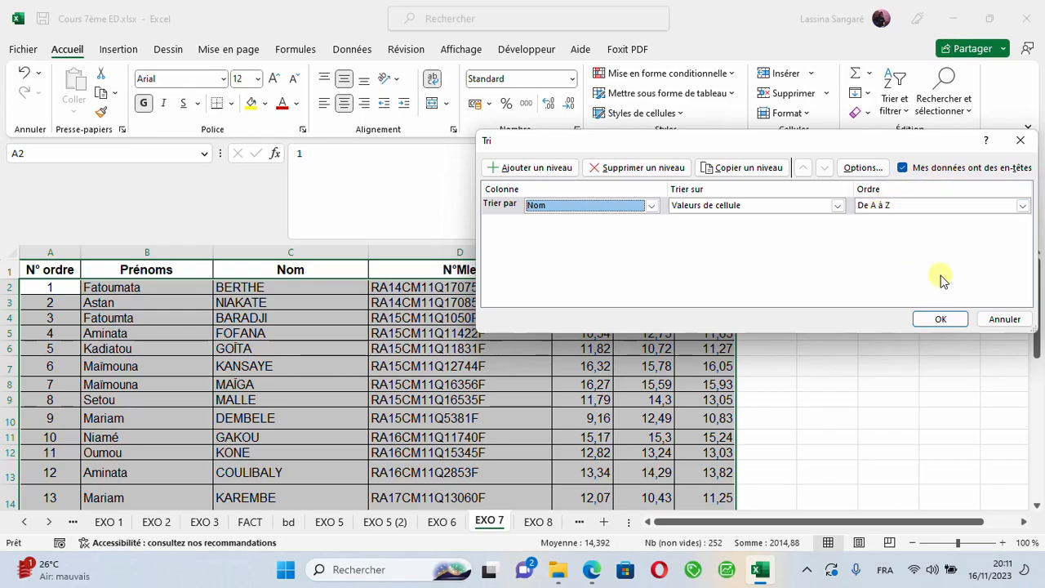
click(936, 326)
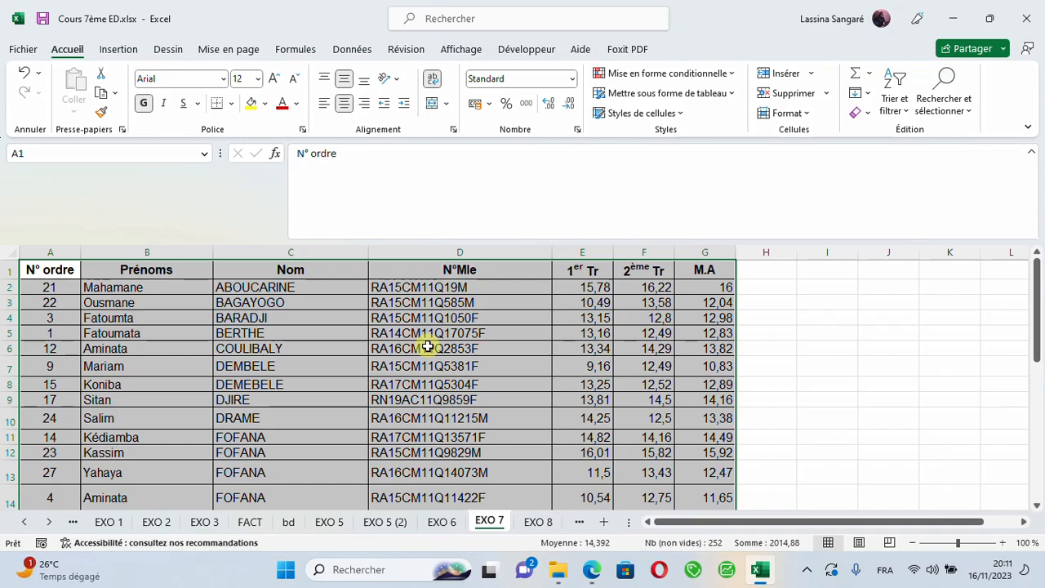
- Add a second custom sort level on Prénoms from A to Z below the Nom level and apply the sort
click(895, 96)
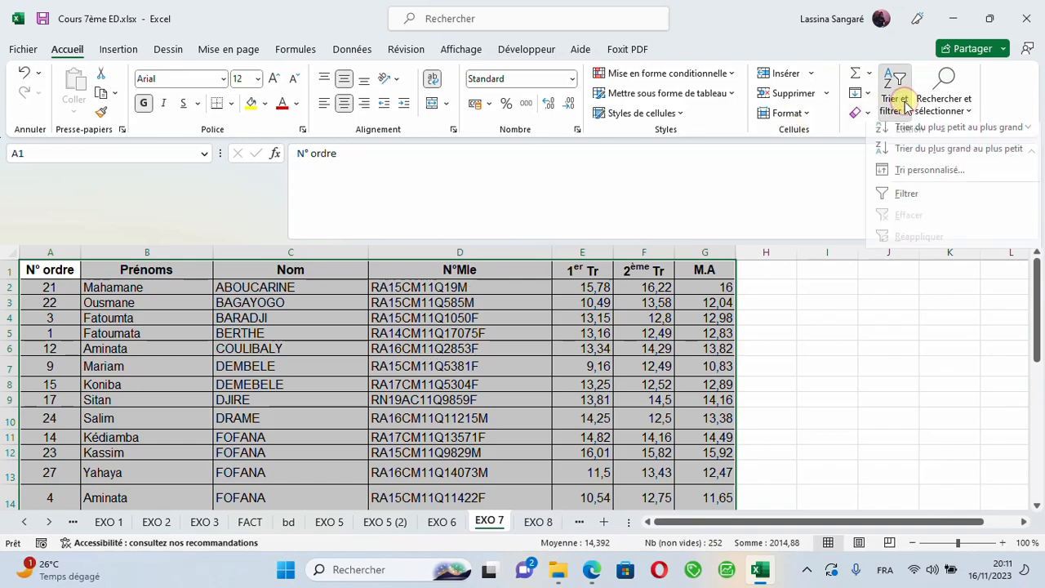
click(902, 178)
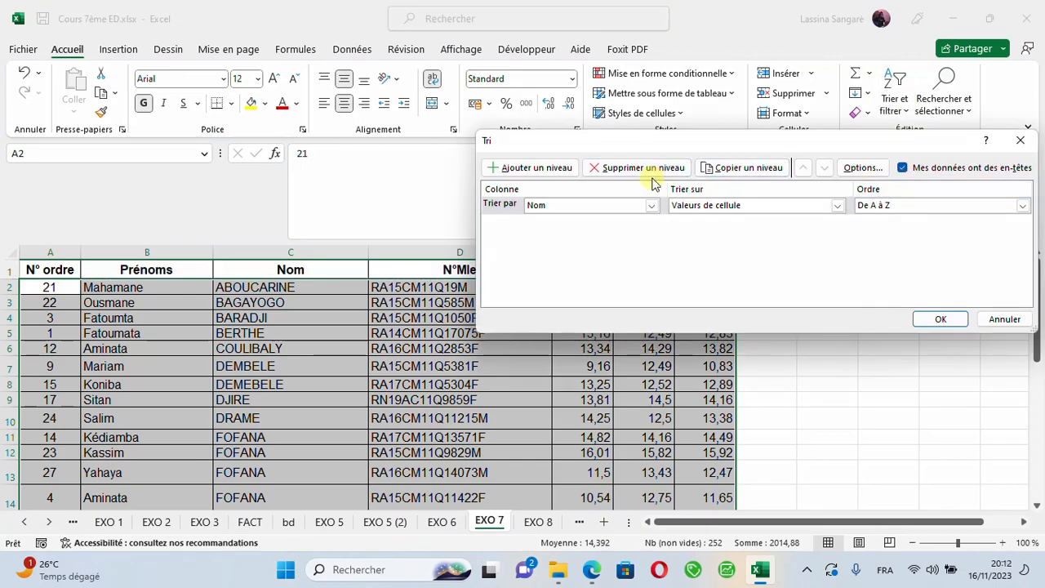
click(523, 171)
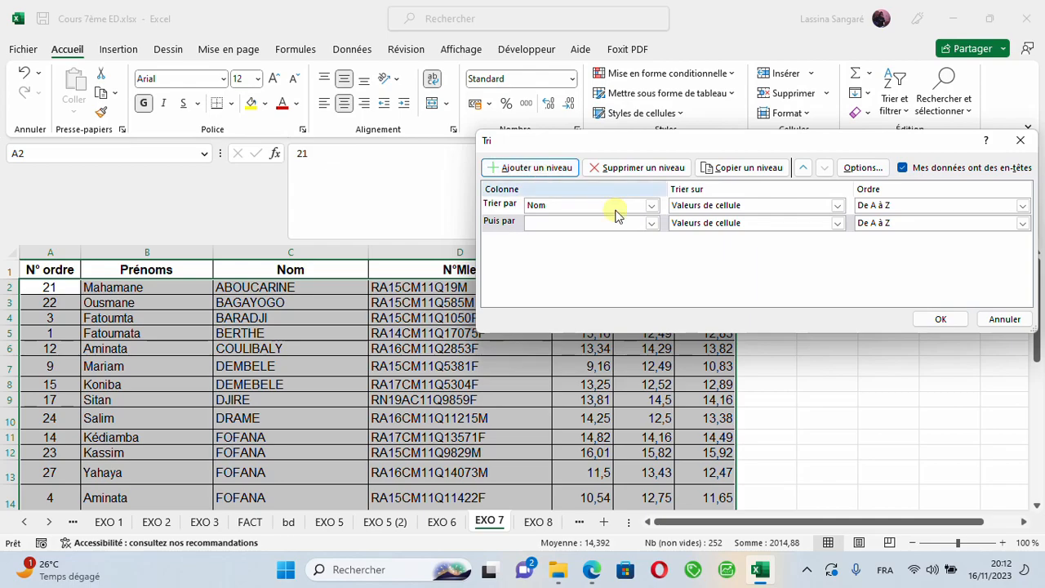
click(651, 222)
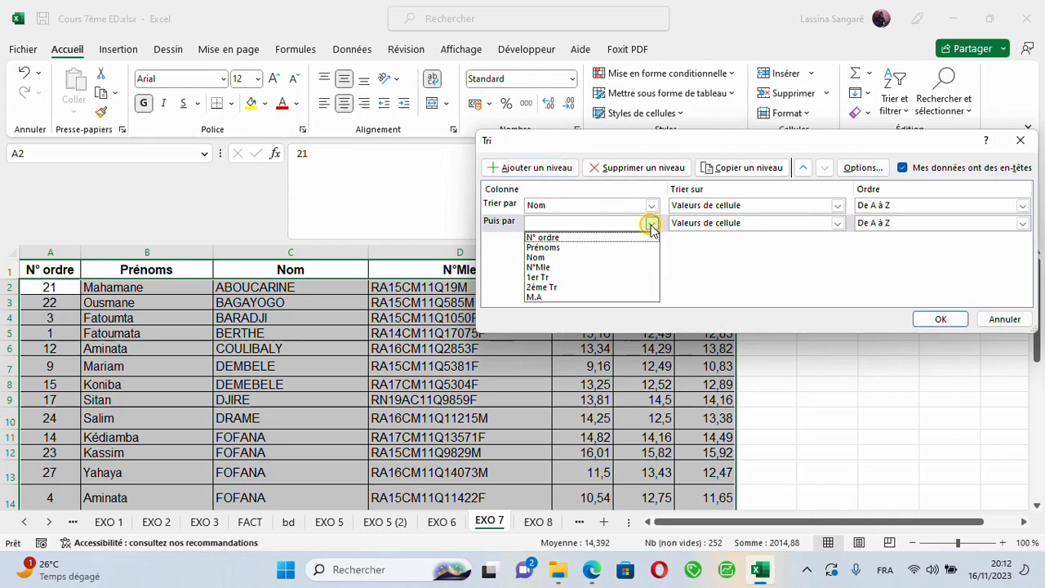
click(566, 247)
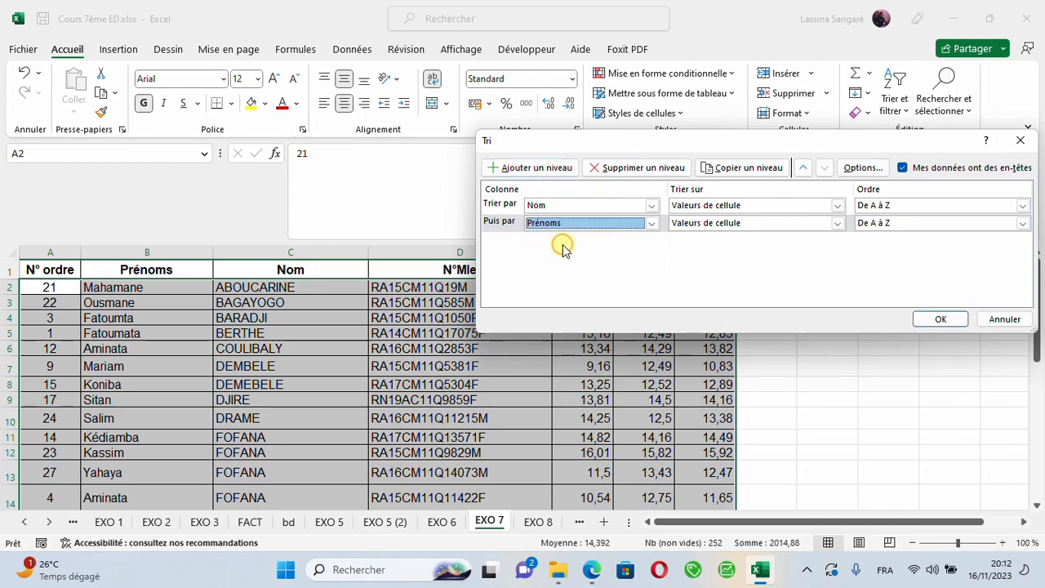
click(941, 319)
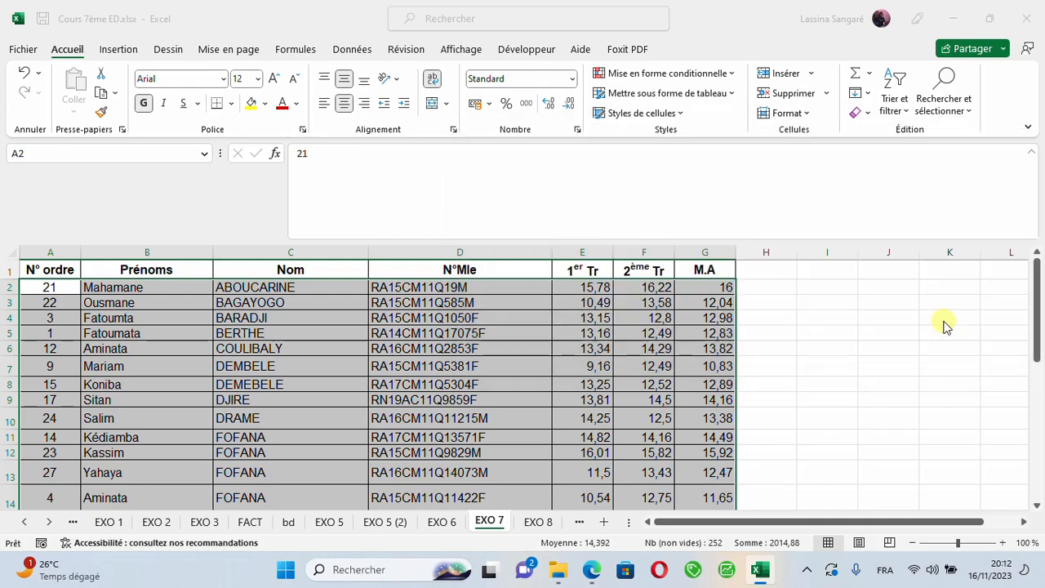
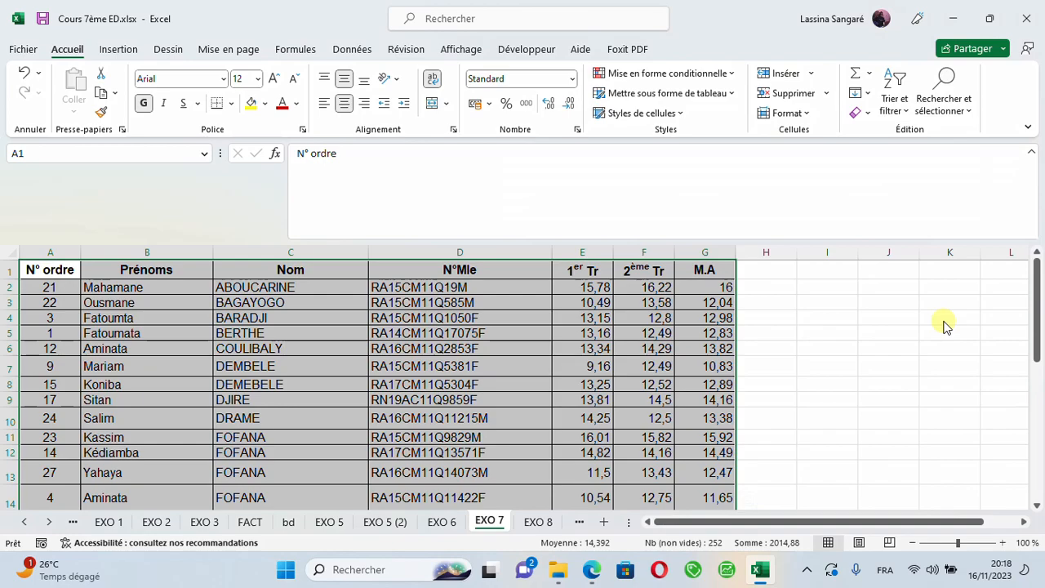
click(259, 493)
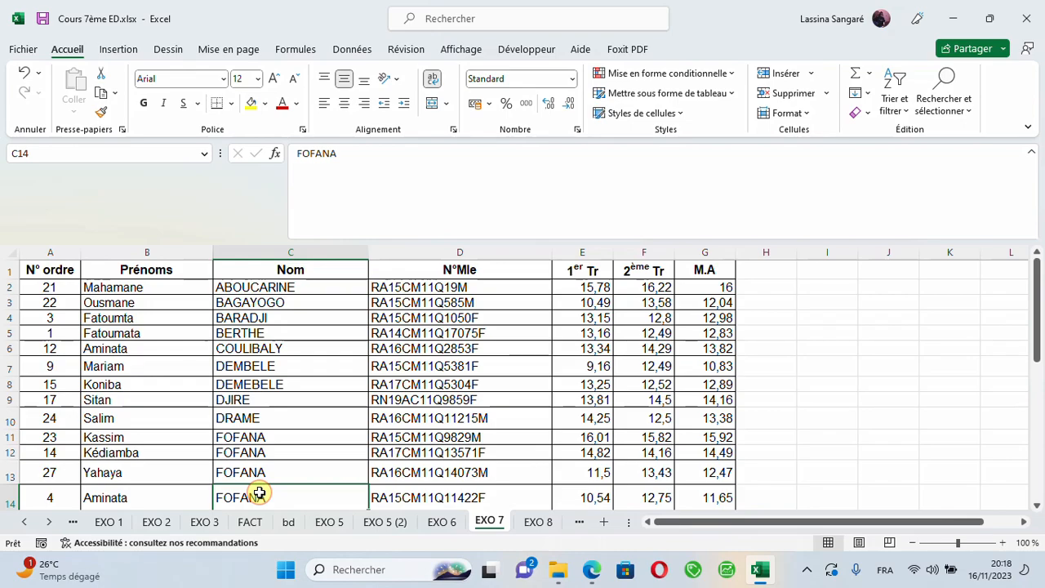
click(303, 474)
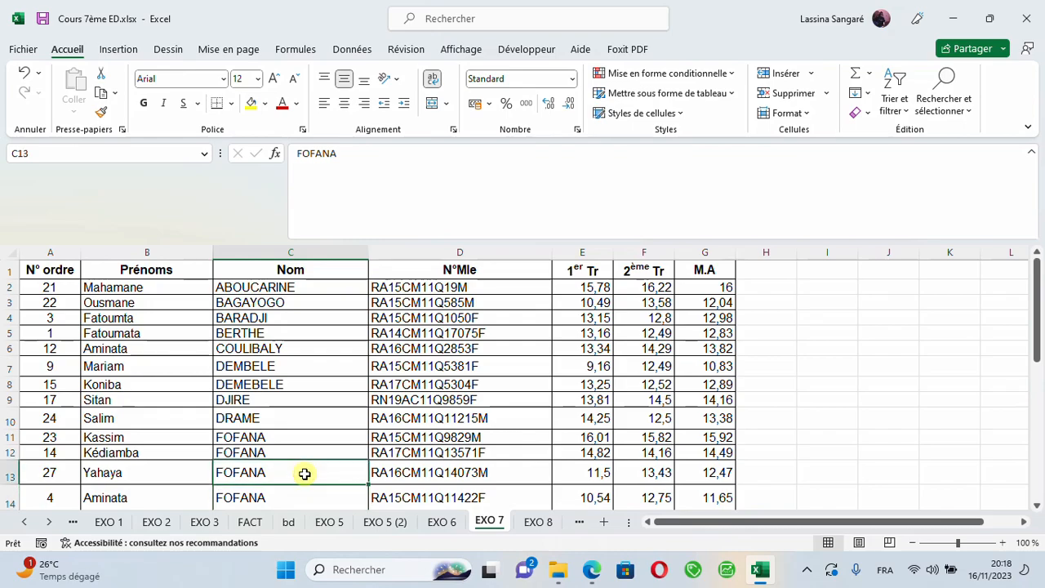
click(279, 498)
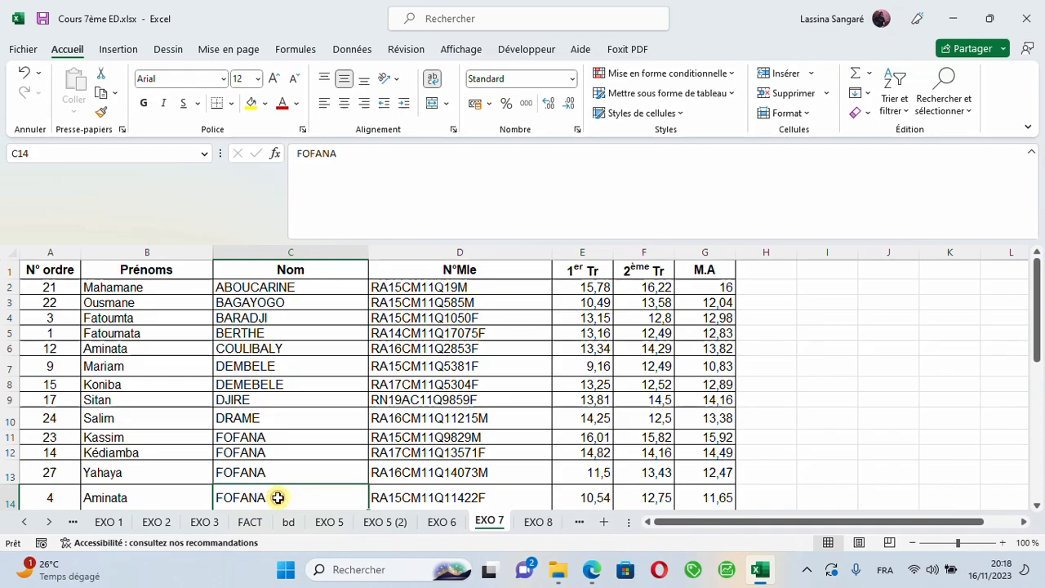
- Make the identical surnames in the Nom column match by copying C13 down into C14 and C12 down into C13
double_click(278, 497)
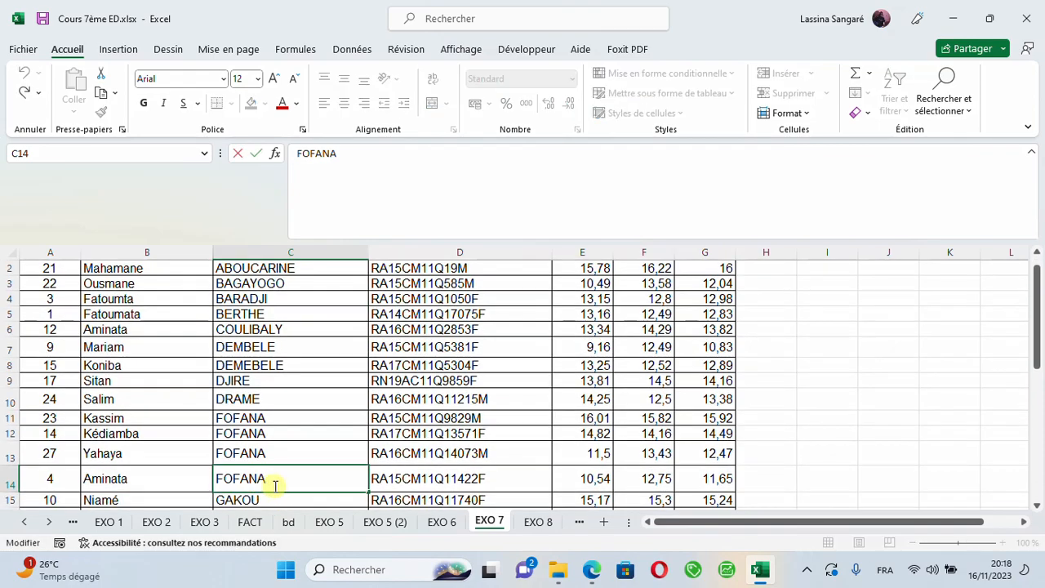
drag(272, 485, 265, 482)
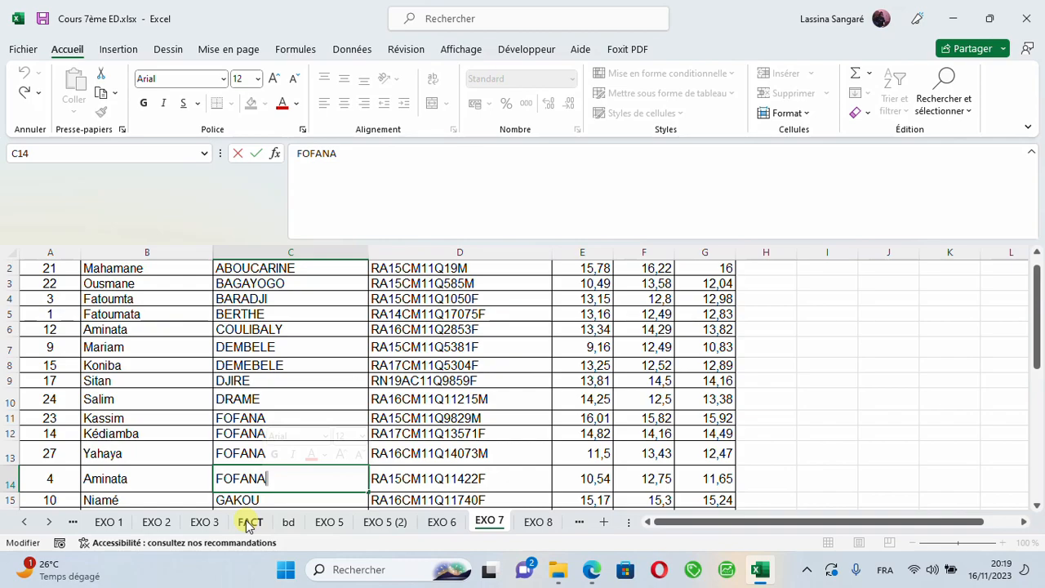
click(230, 453)
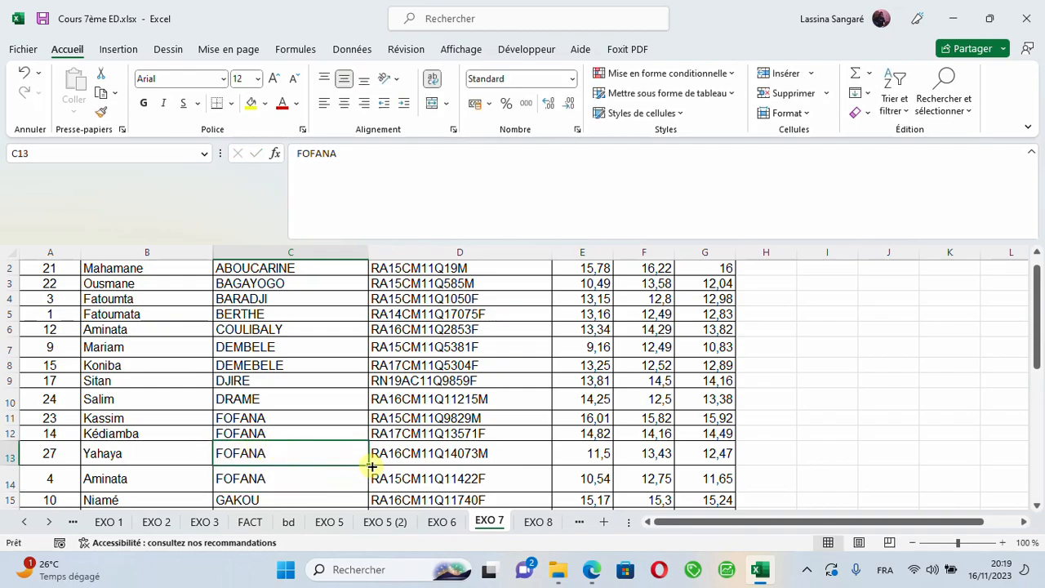
drag(368, 463, 368, 484)
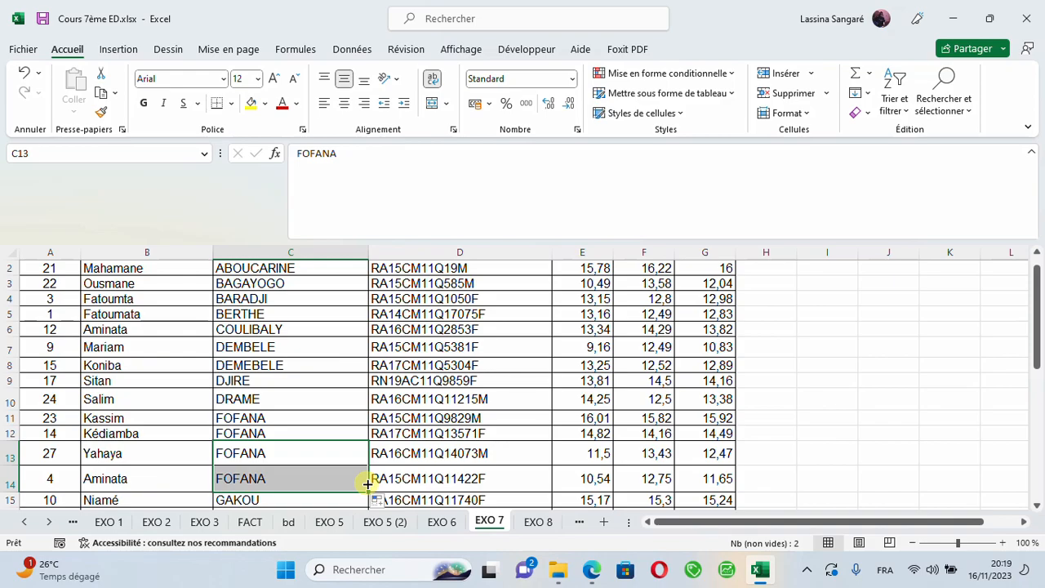
click(137, 432)
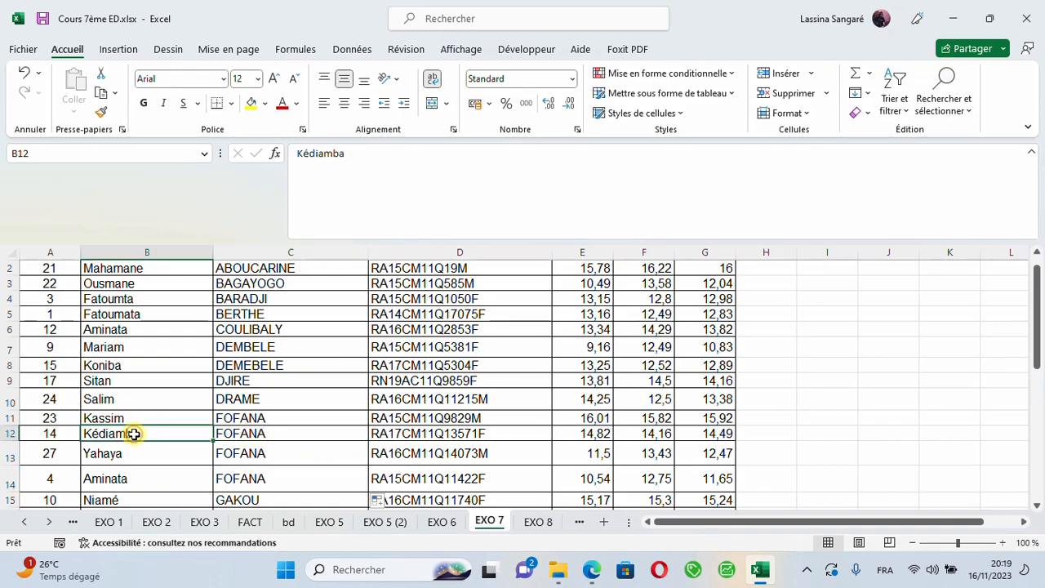
click(257, 455)
drag(368, 463, 363, 481)
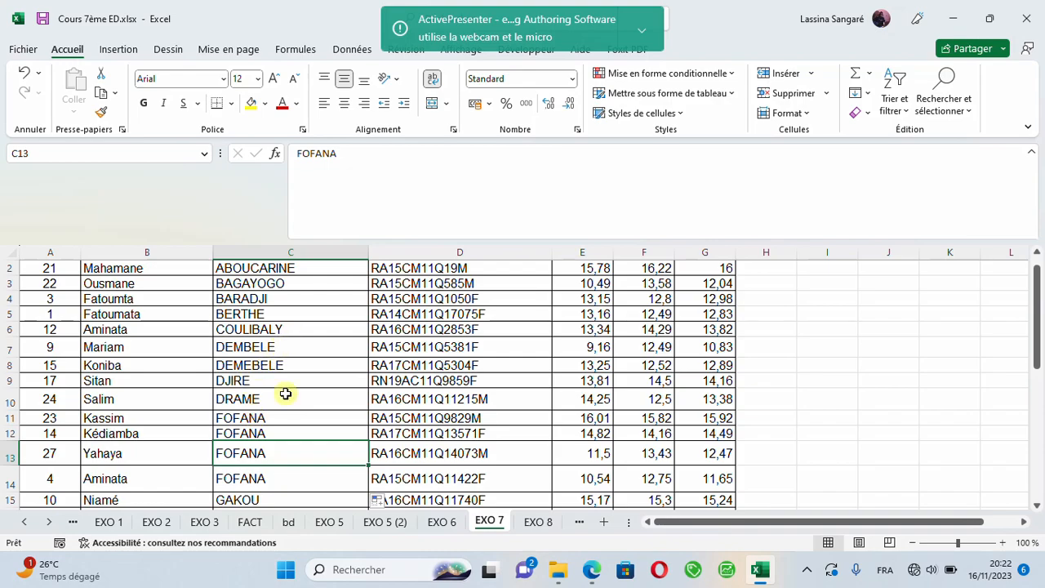
click(299, 431)
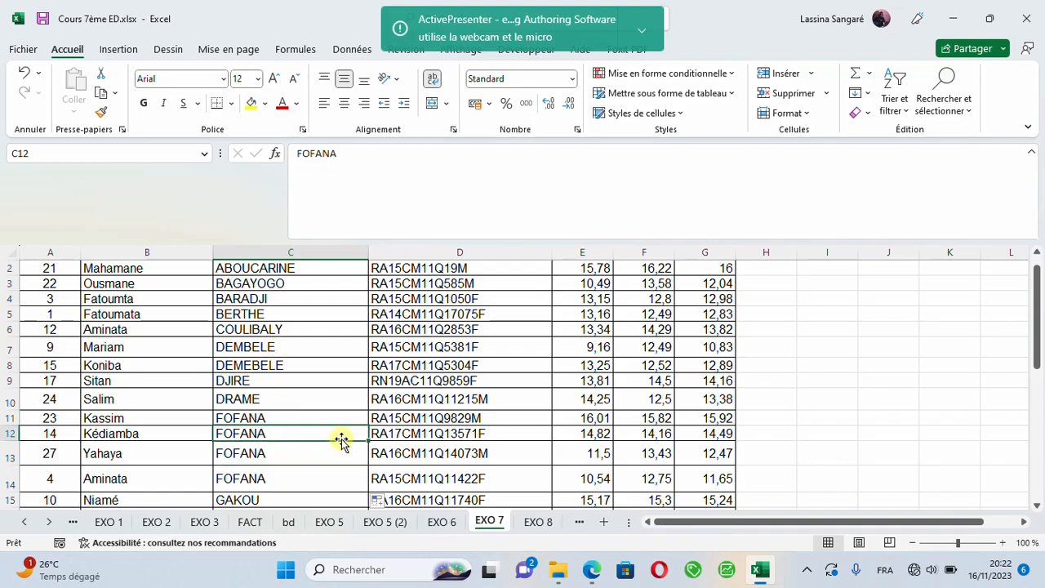
drag(367, 442, 364, 457)
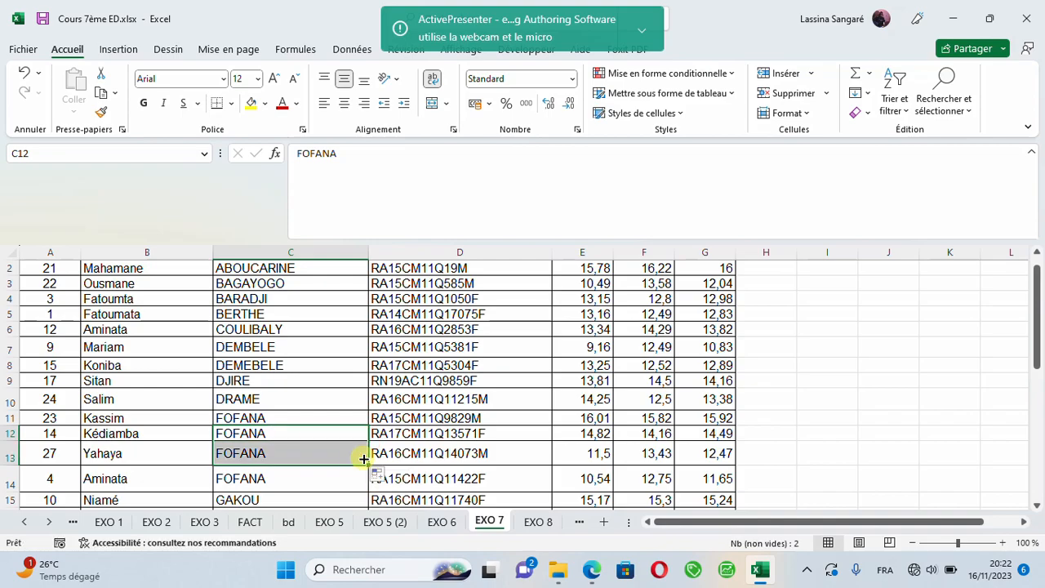
- Select the whole student table and reapply the custom sort by Nom and then Prénoms, both from A to Z
click(108, 382)
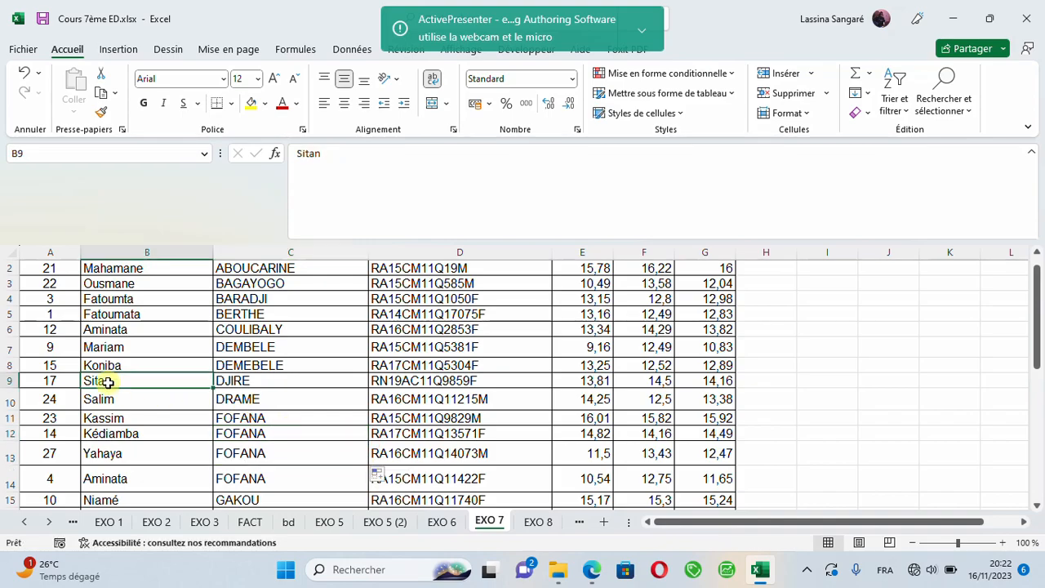
key(ctrl+a)
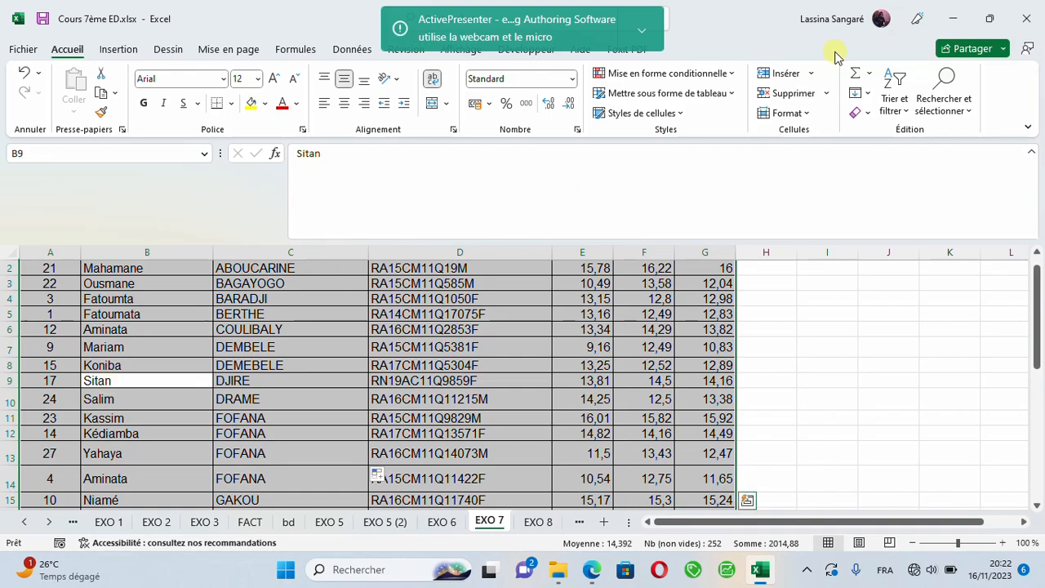
click(892, 111)
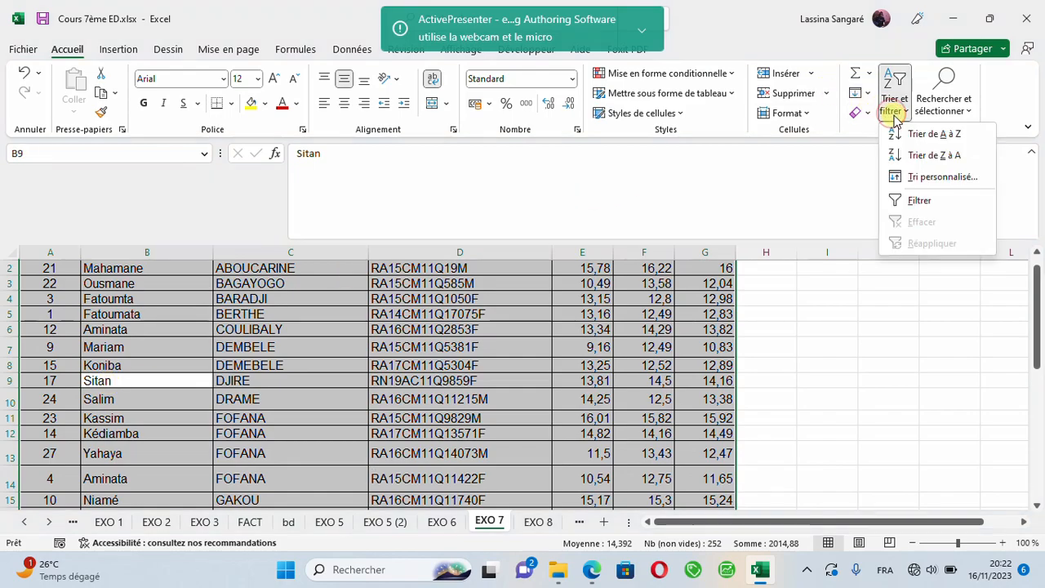
click(919, 176)
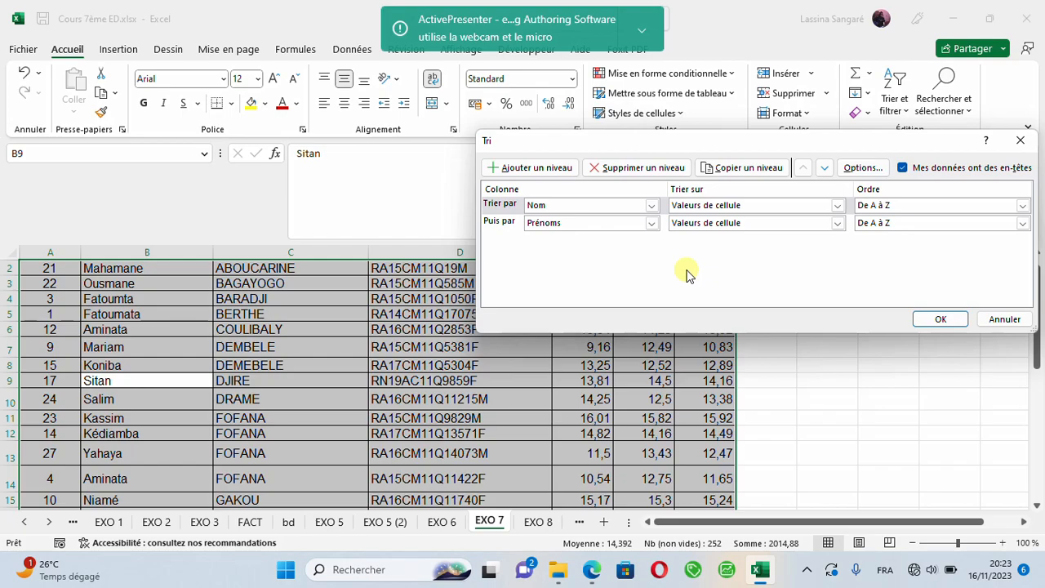
click(931, 321)
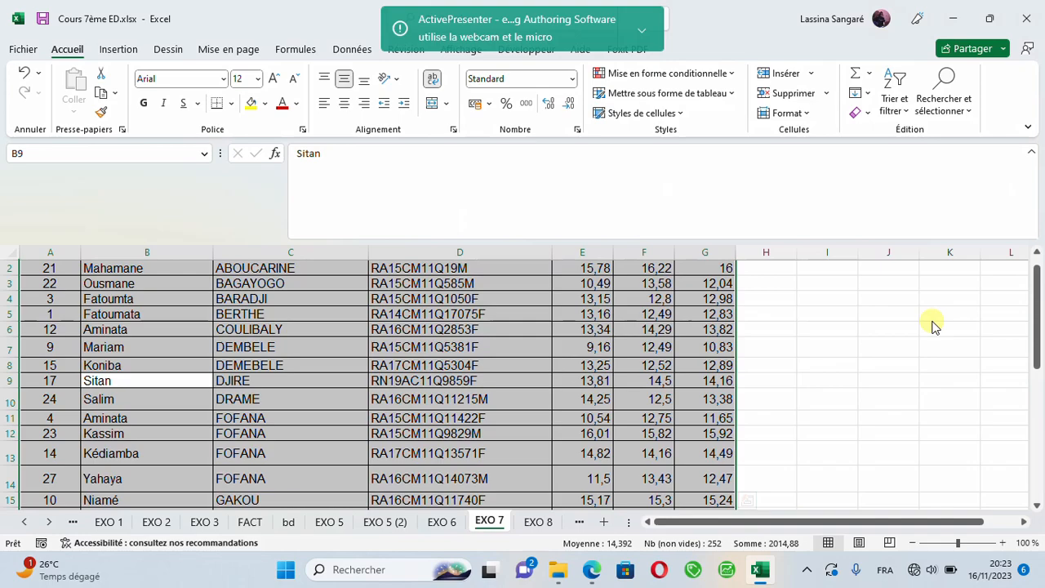
- Turn on filtering for the header row of the student table
drag(1040, 327, 1037, 314)
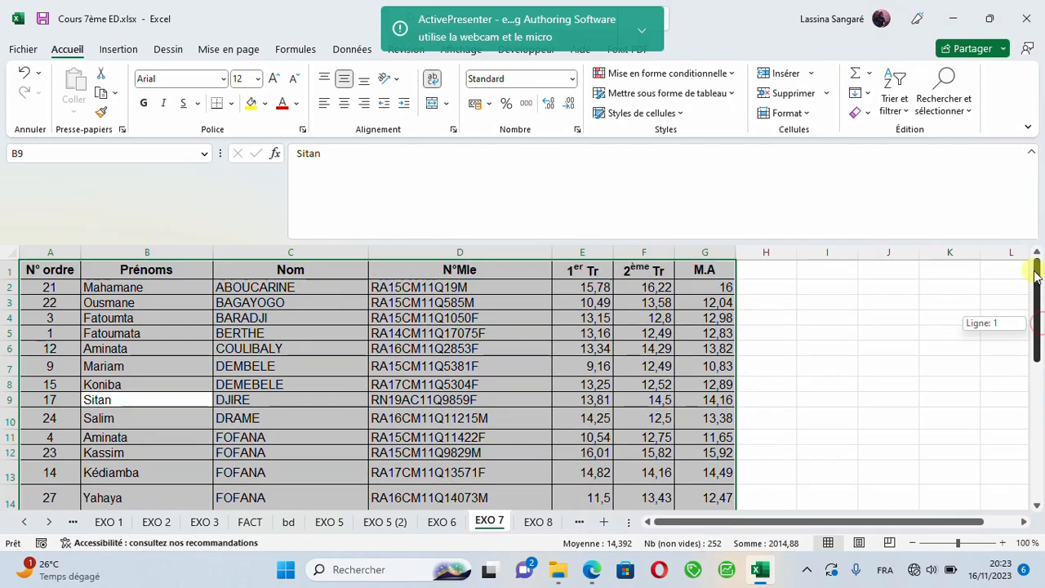
click(894, 106)
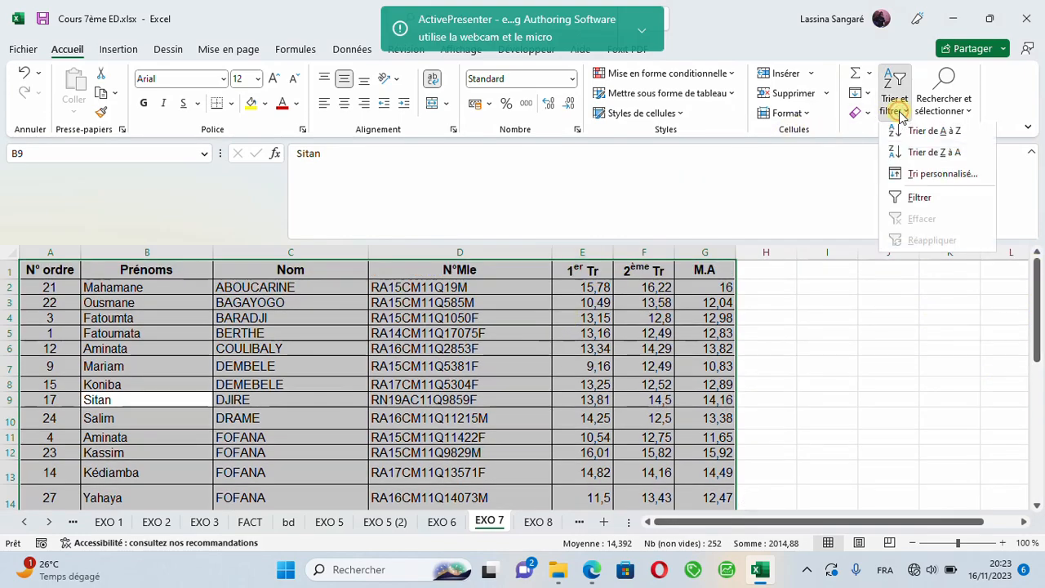
click(399, 381)
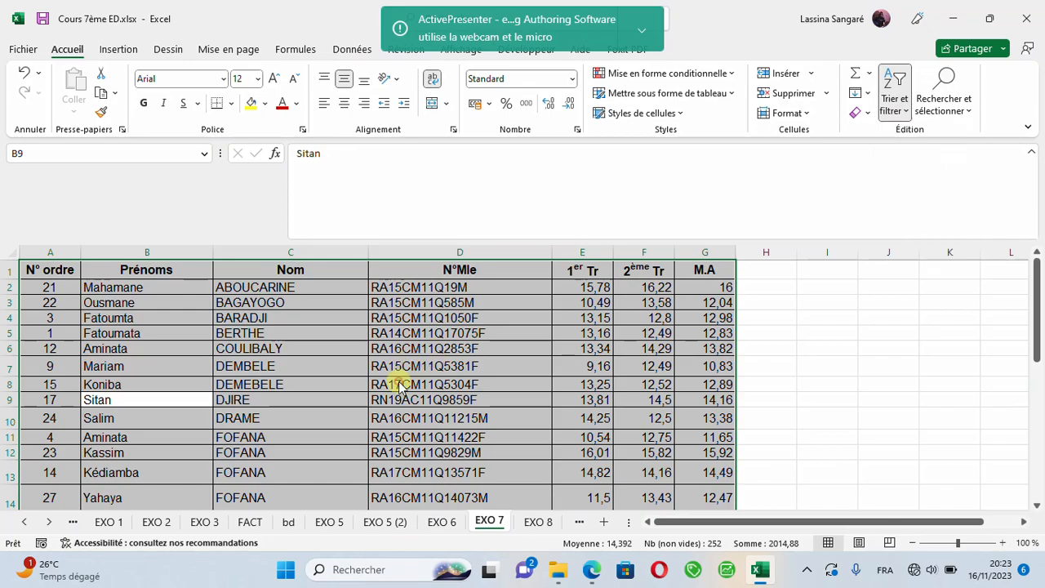
click(178, 330)
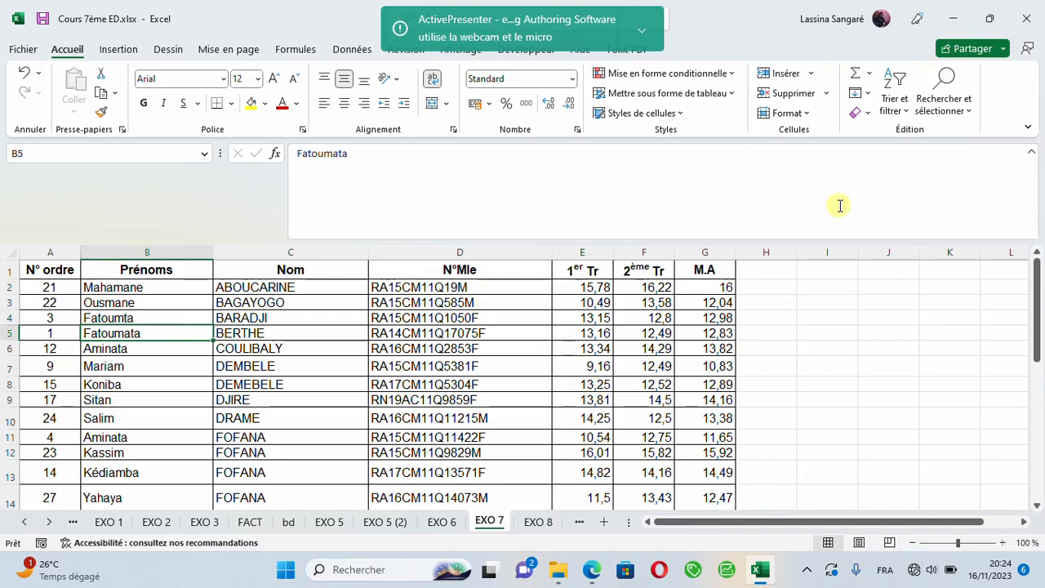
click(904, 113)
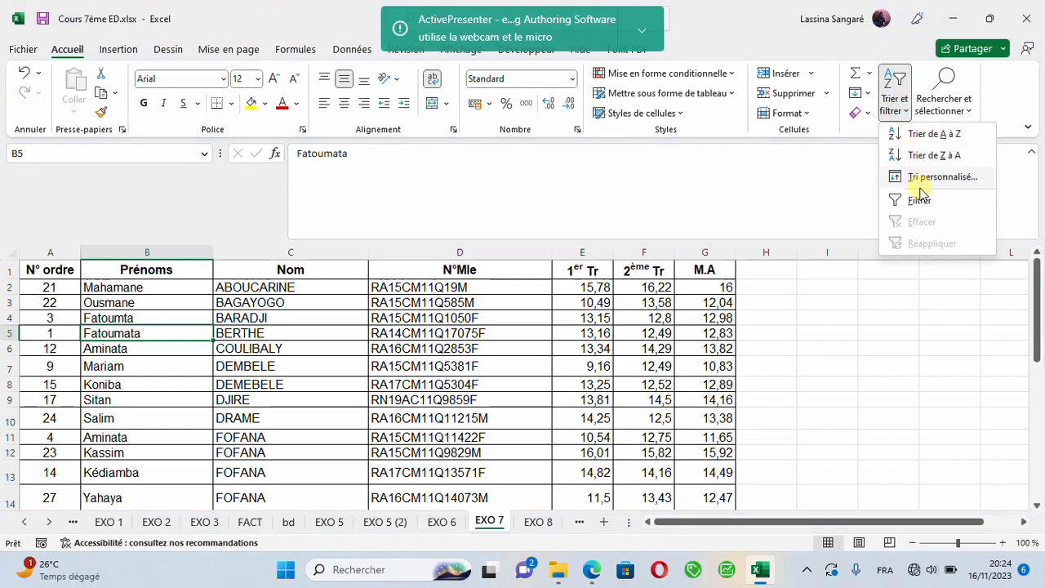
click(914, 203)
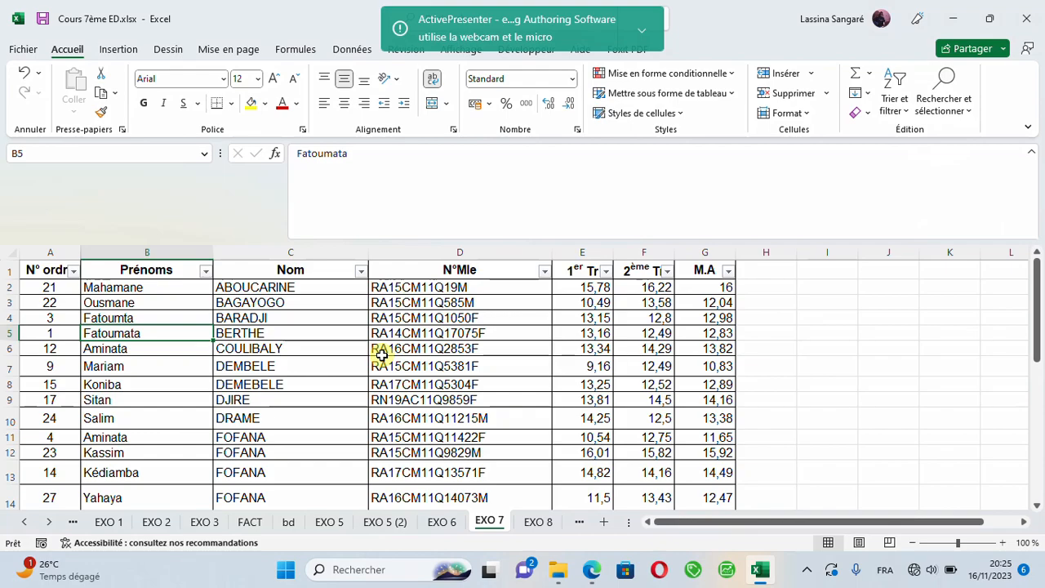
- Filter the Nom column to show only the students with the surname shared by rows 11 to 14
click(301, 331)
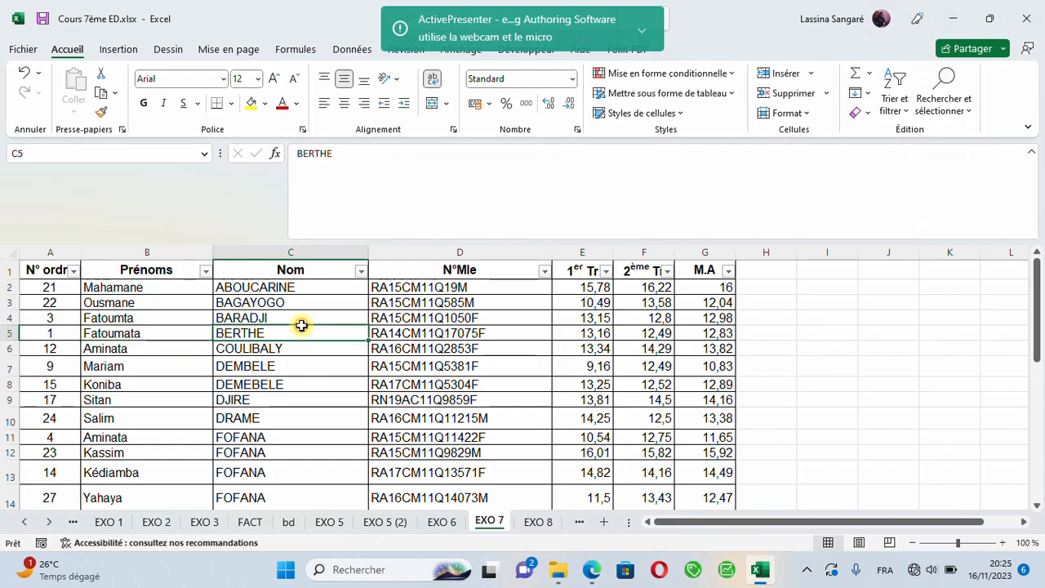
click(360, 272)
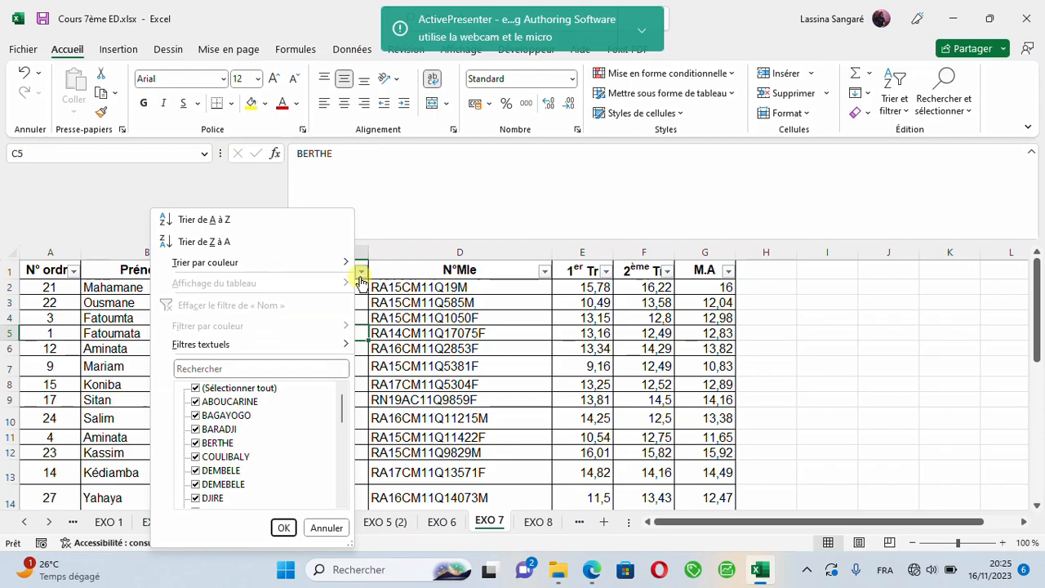
click(201, 390)
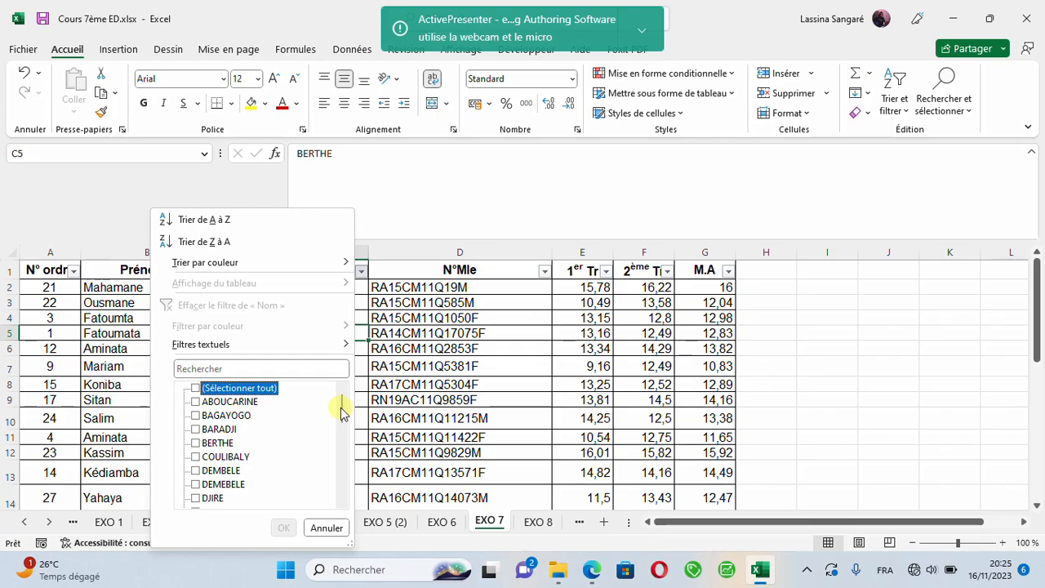
drag(344, 412, 341, 448)
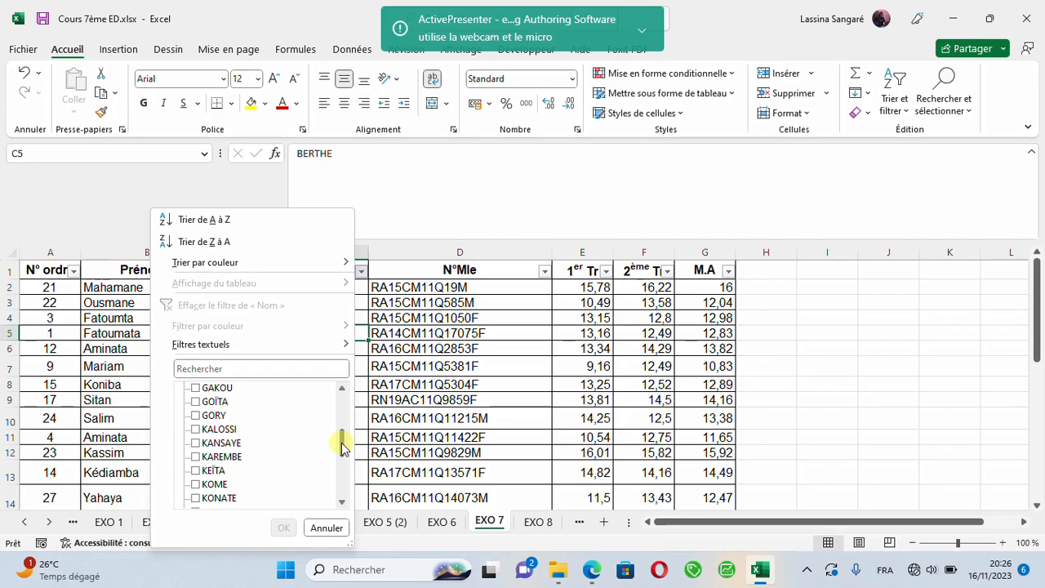
drag(342, 445, 341, 488)
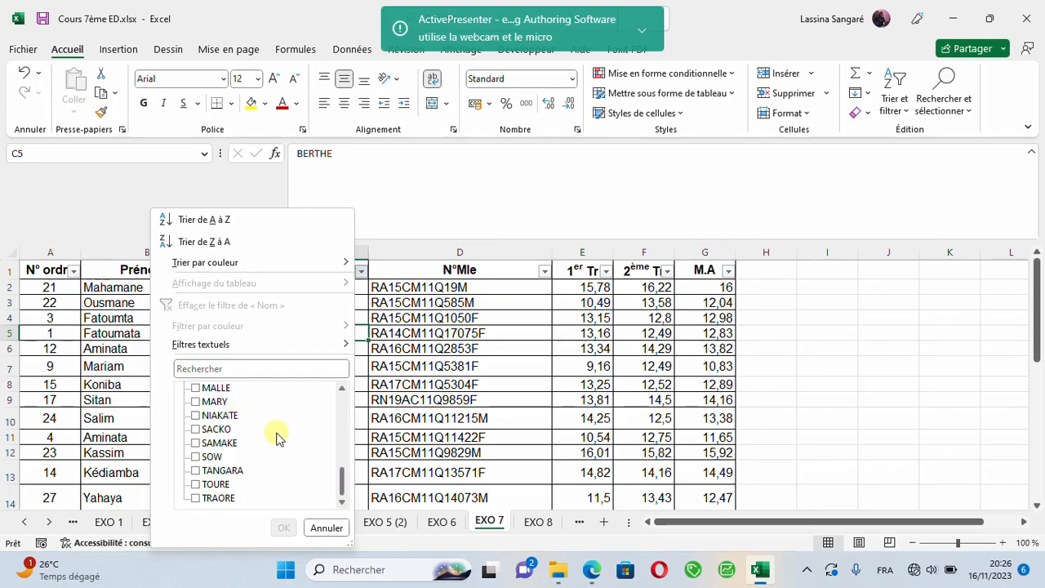
drag(341, 480, 341, 432)
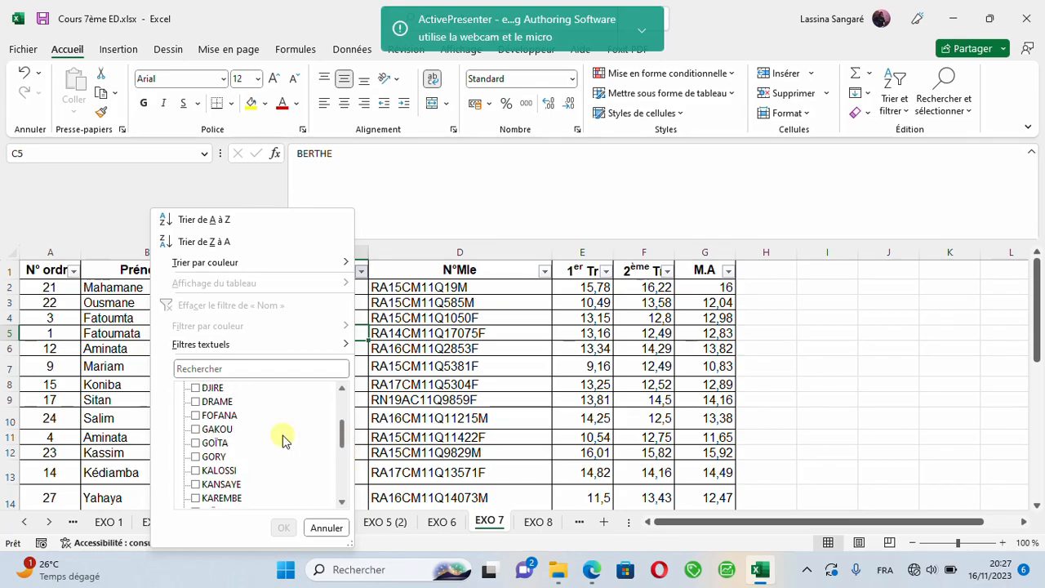
click(197, 415)
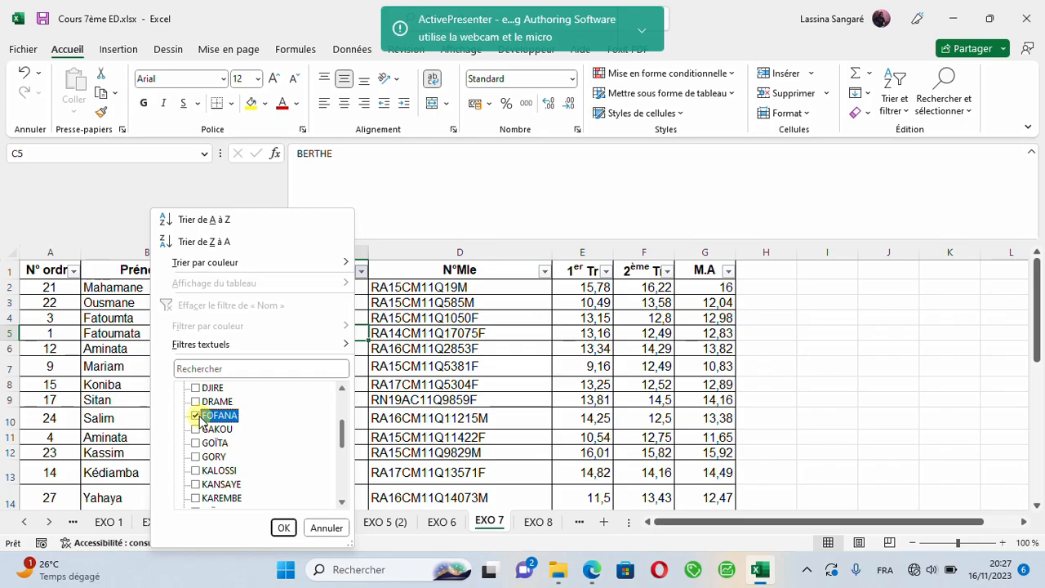
click(284, 528)
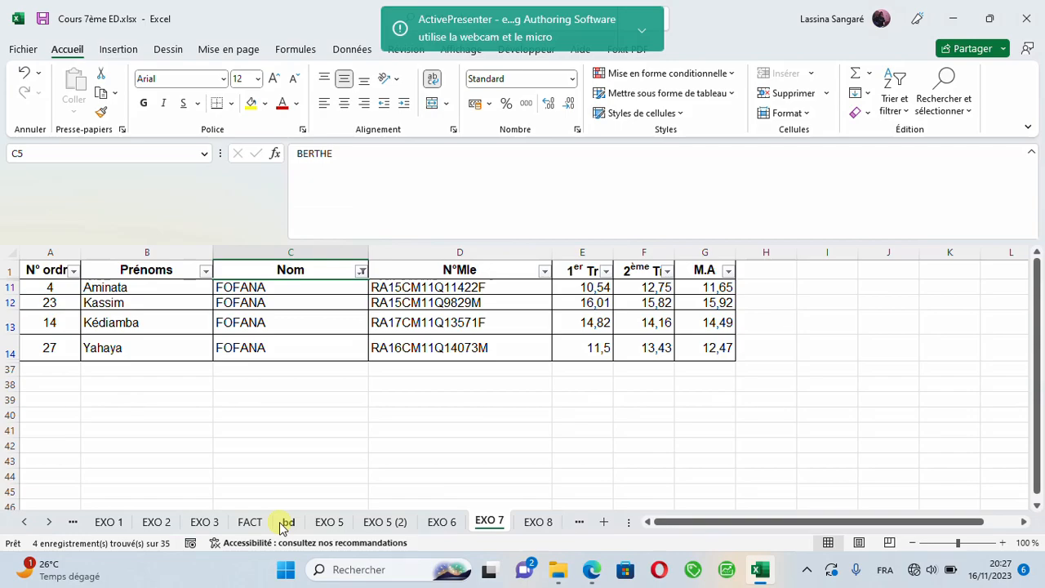
- Create a copy of the EXO 7 sheet before EXO 8 and clear the Nom filter in the copy
click(488, 521)
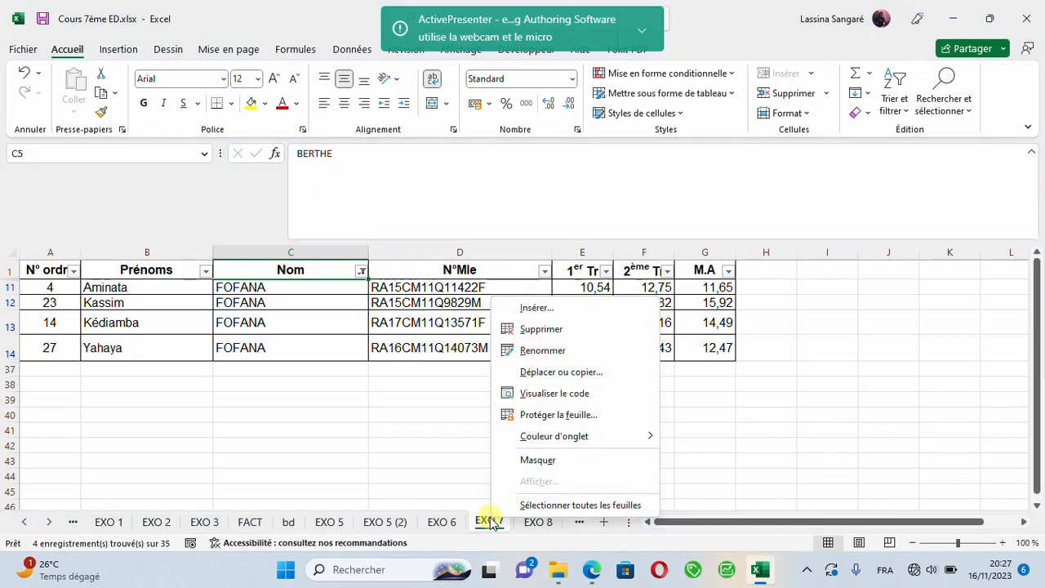
click(570, 371)
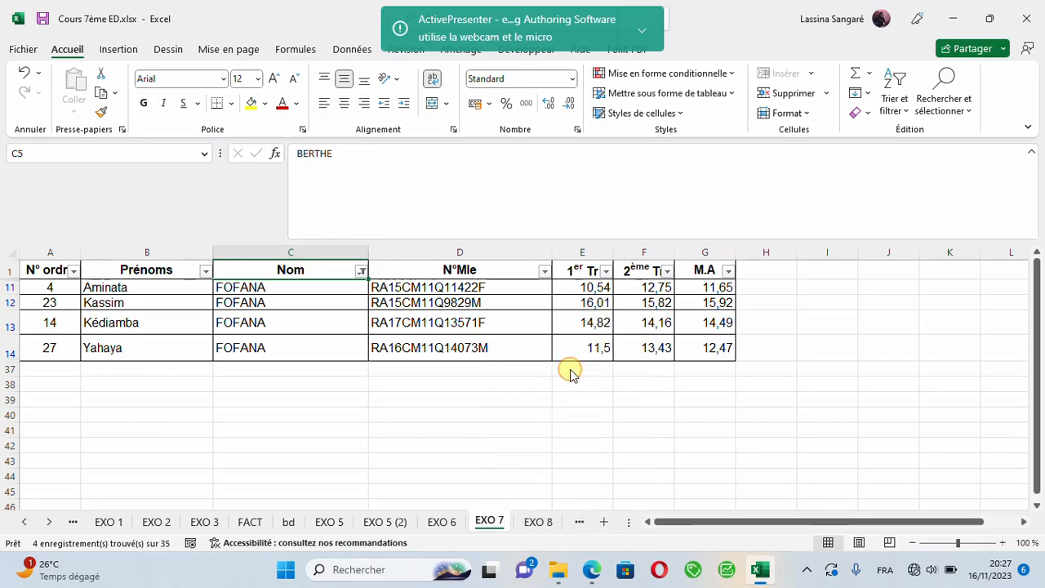
click(463, 450)
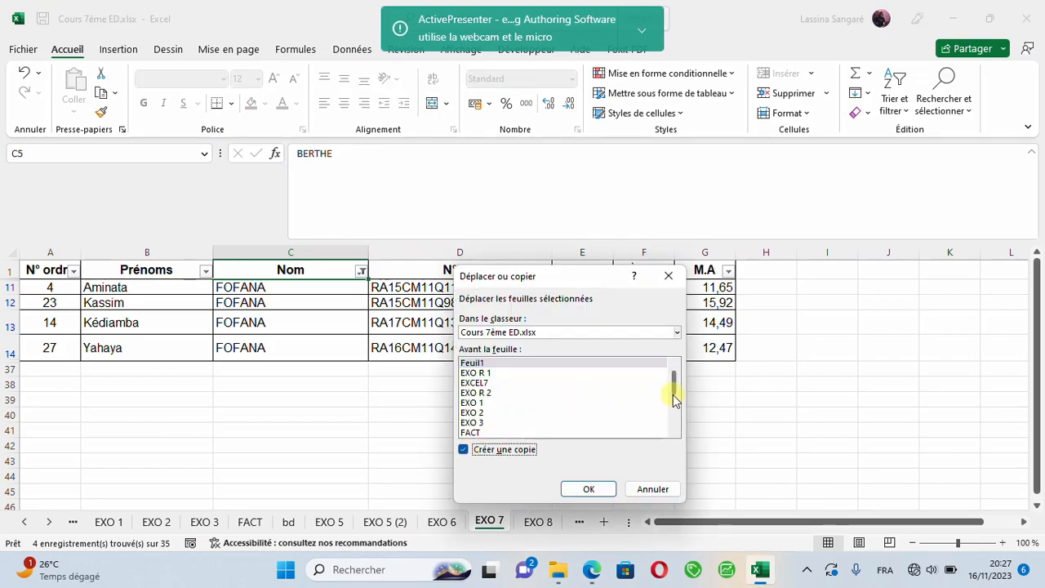
drag(672, 380, 669, 401)
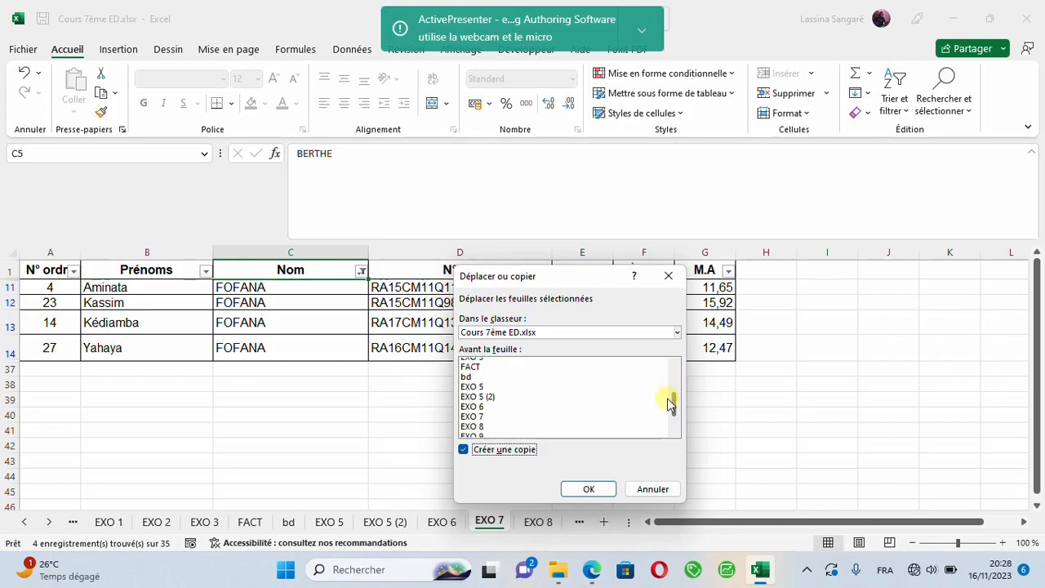
click(478, 427)
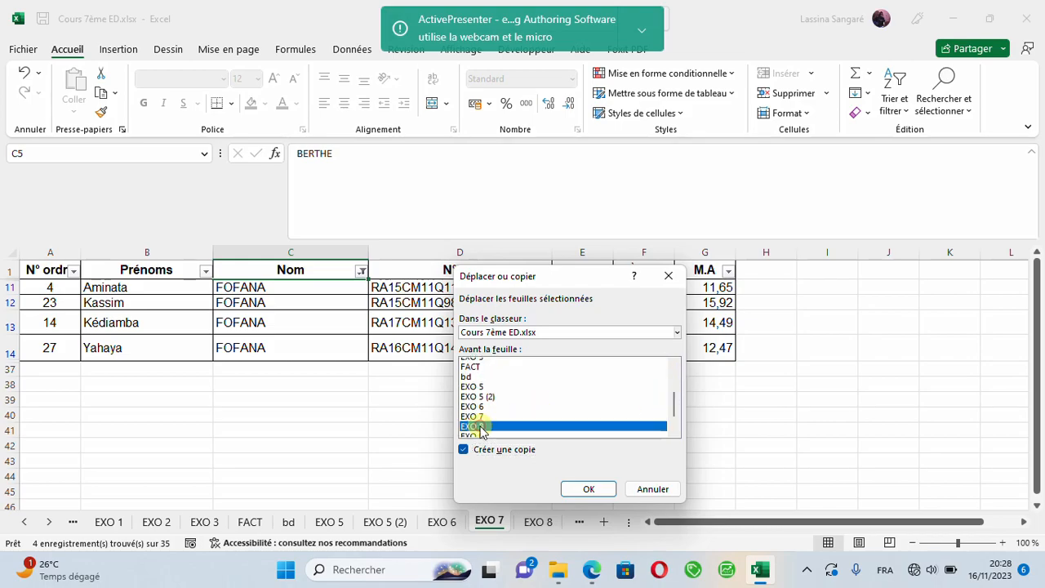
click(583, 489)
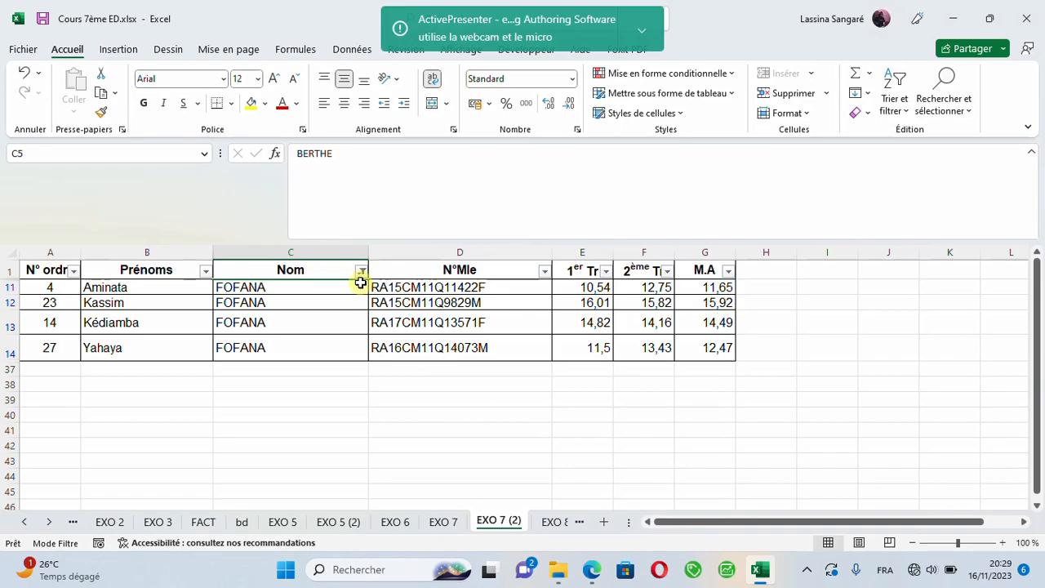
click(362, 271)
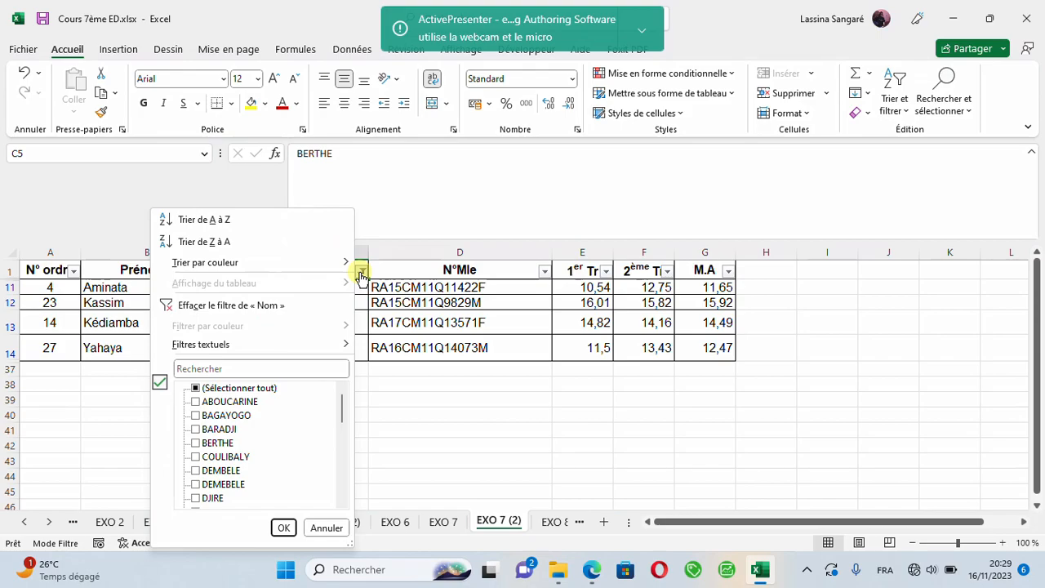
click(247, 306)
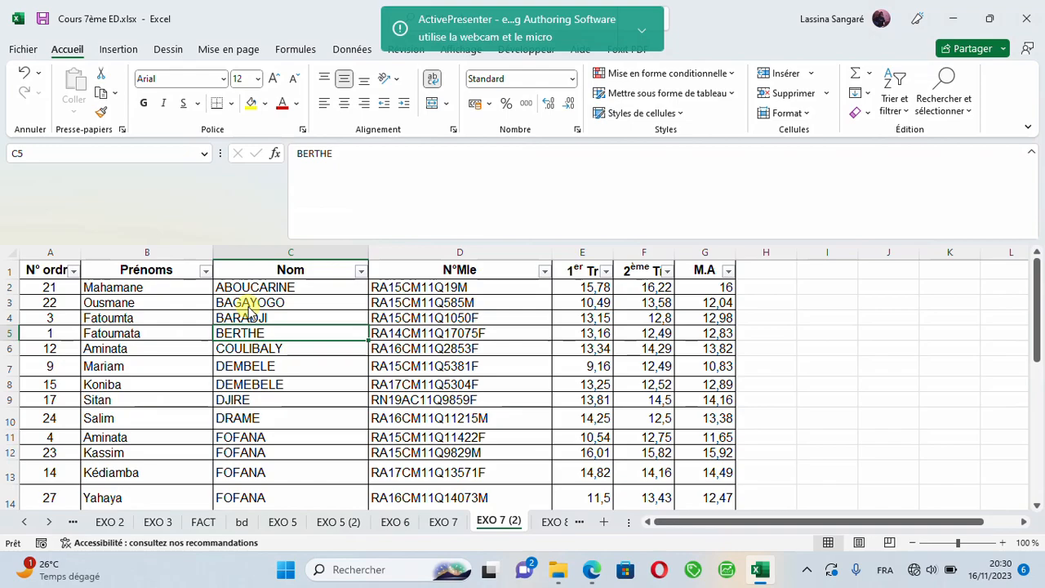
- Filter the M.A column to show only averages greater than or equal to 12
click(686, 287)
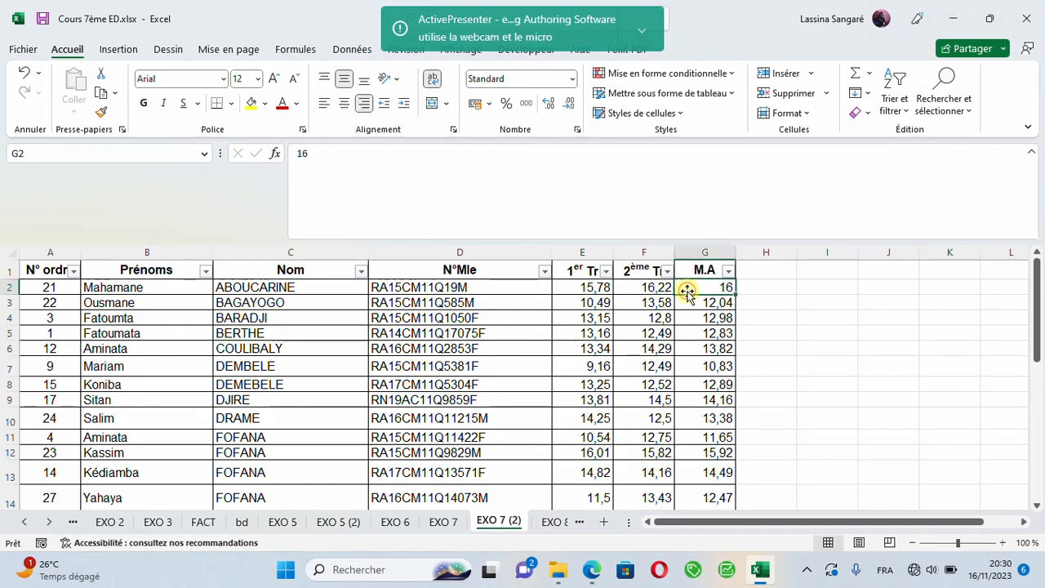
click(730, 272)
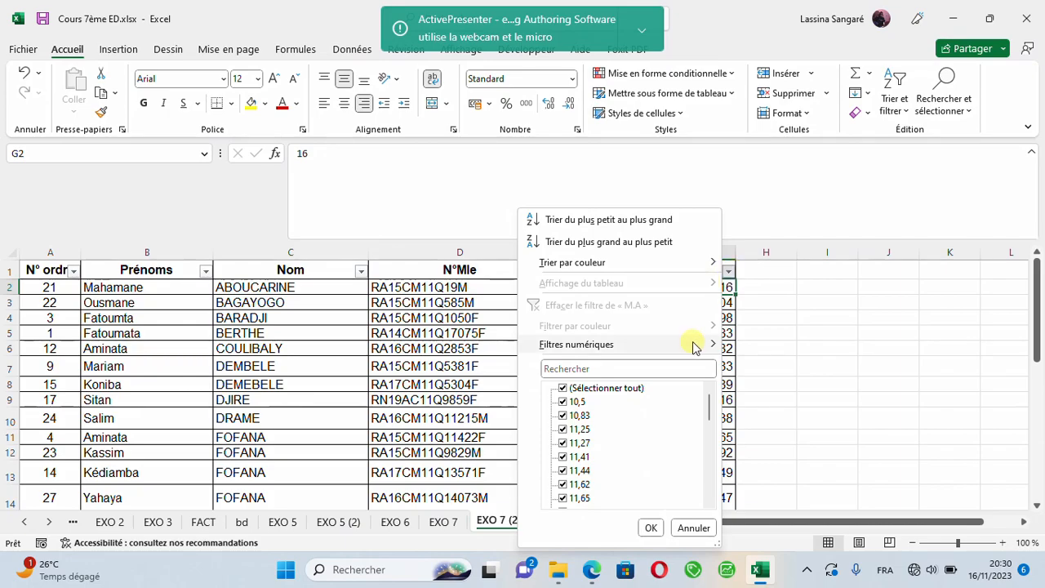
mouse_move(693, 345)
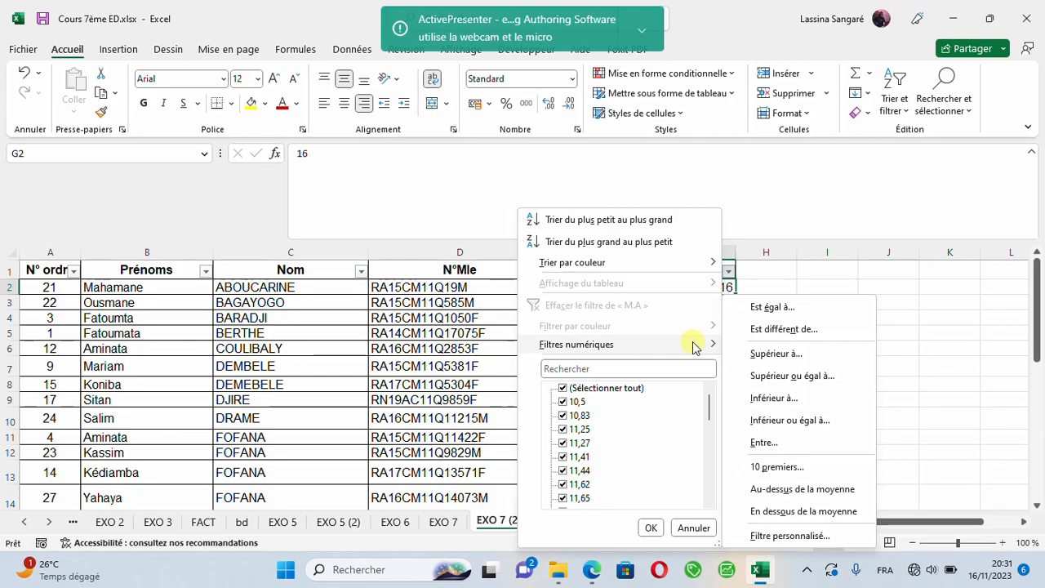
click(792, 376)
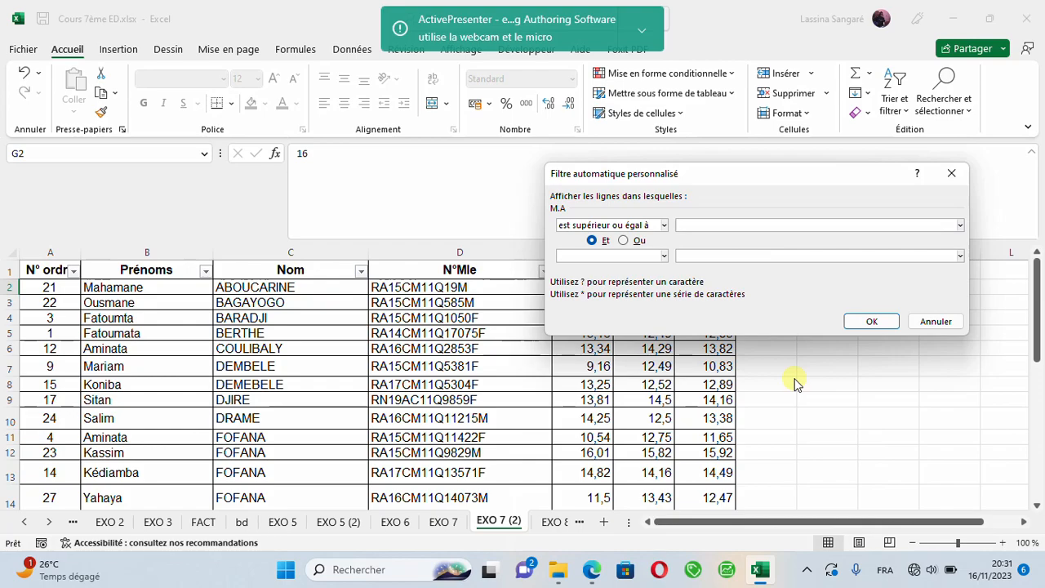
text(12)
click(858, 322)
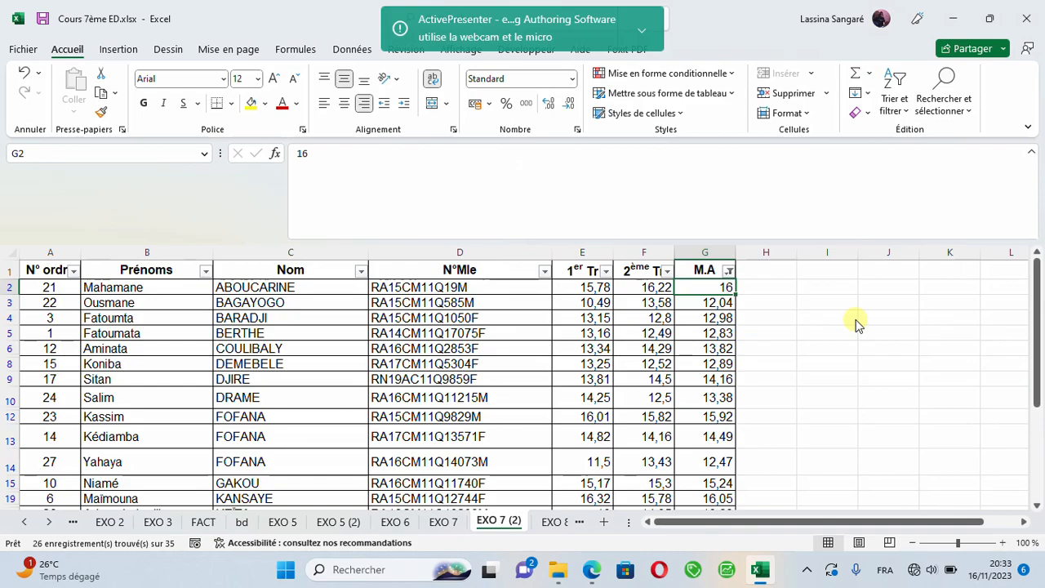
- Replace the M.A filter with one showing the top 5 elements, and clear that filter to show all students
click(728, 270)
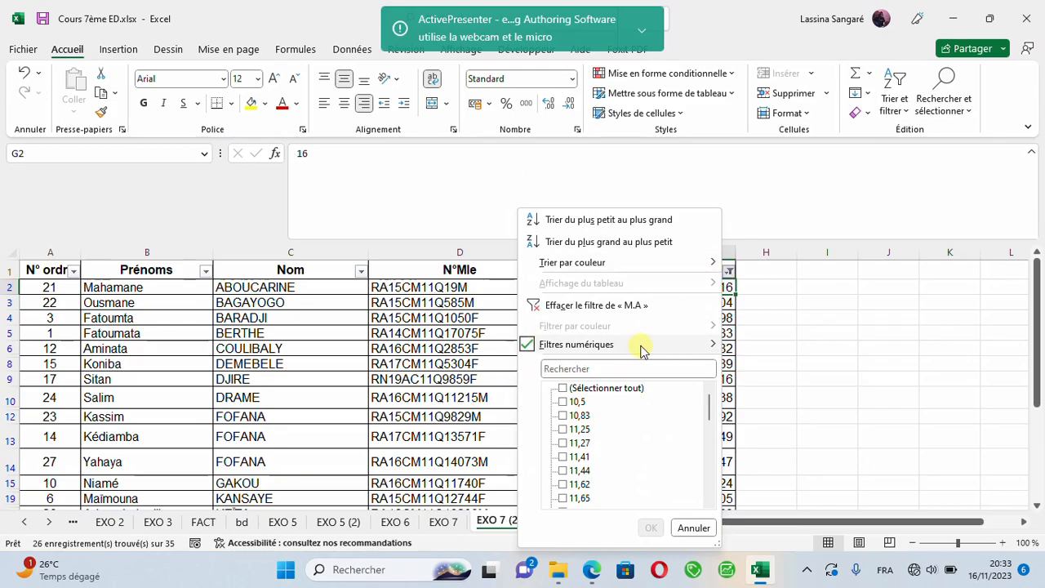
mouse_move(645, 348)
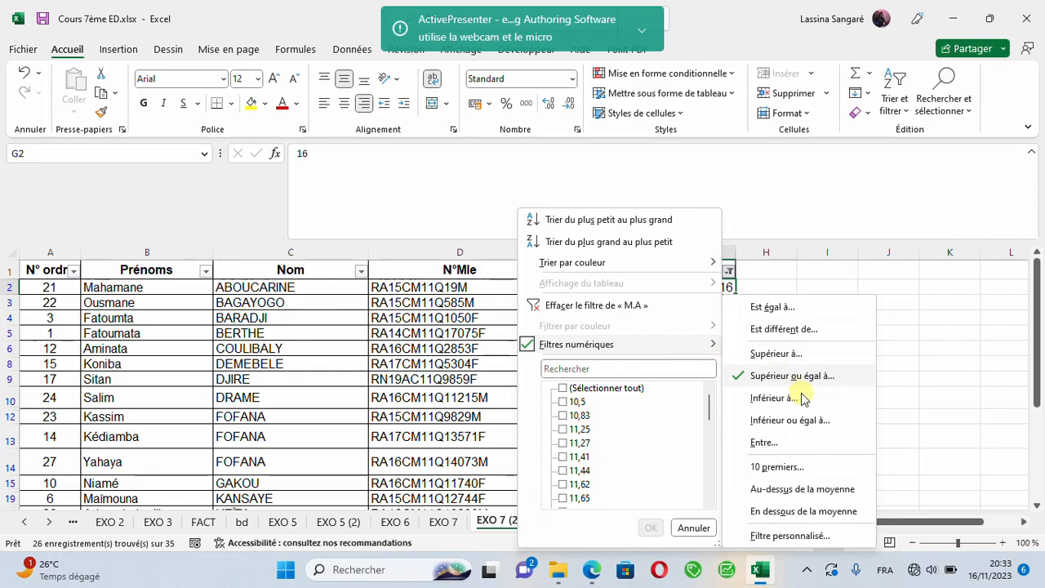
click(778, 466)
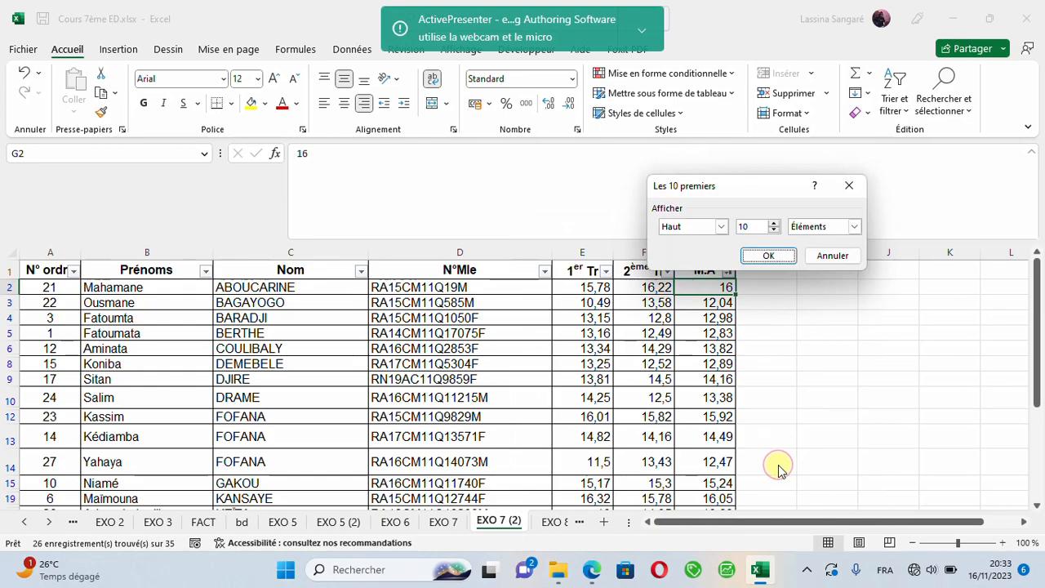
drag(747, 226, 728, 223)
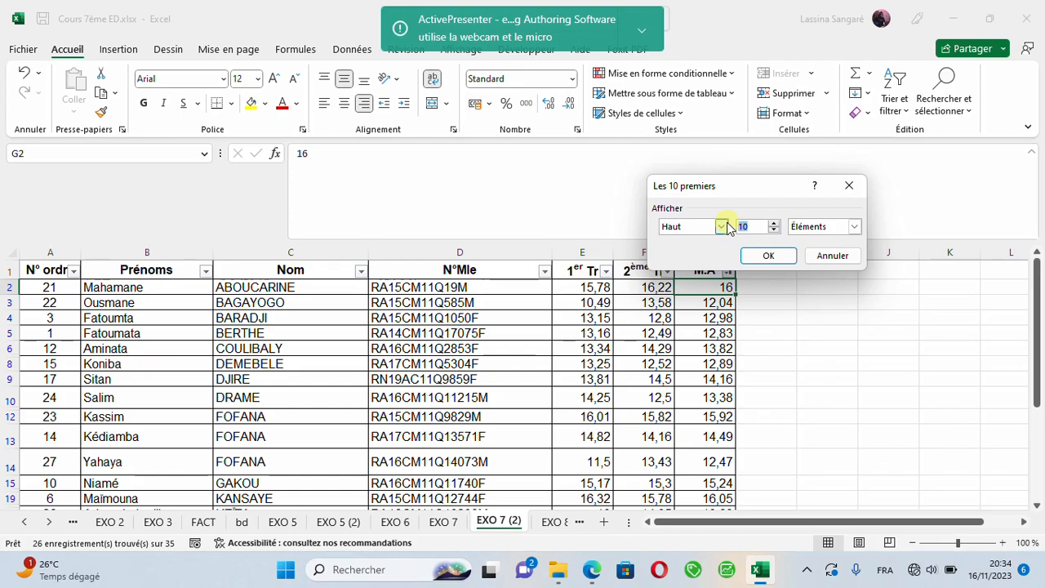
text(5)
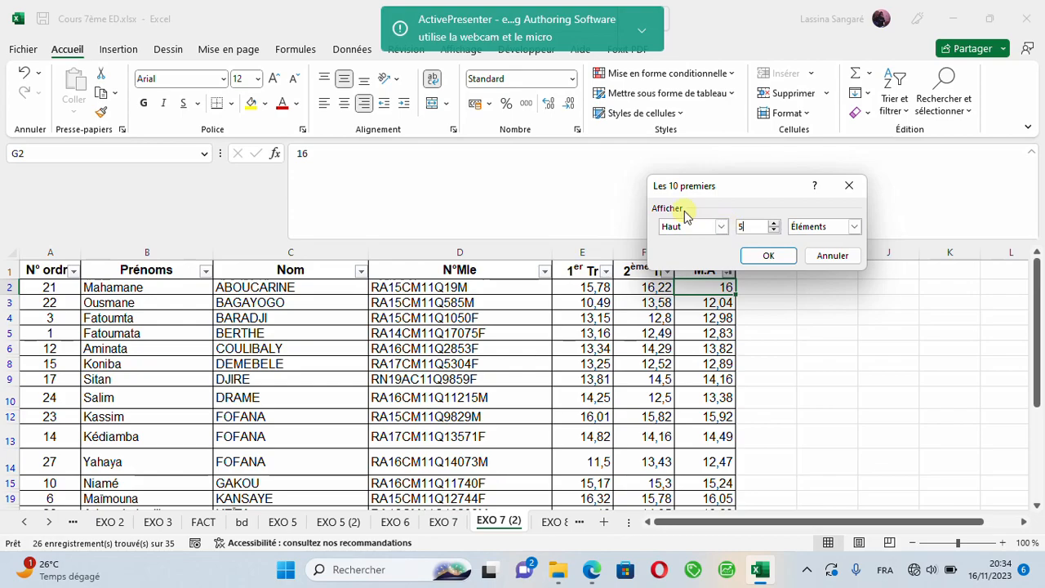
click(720, 228)
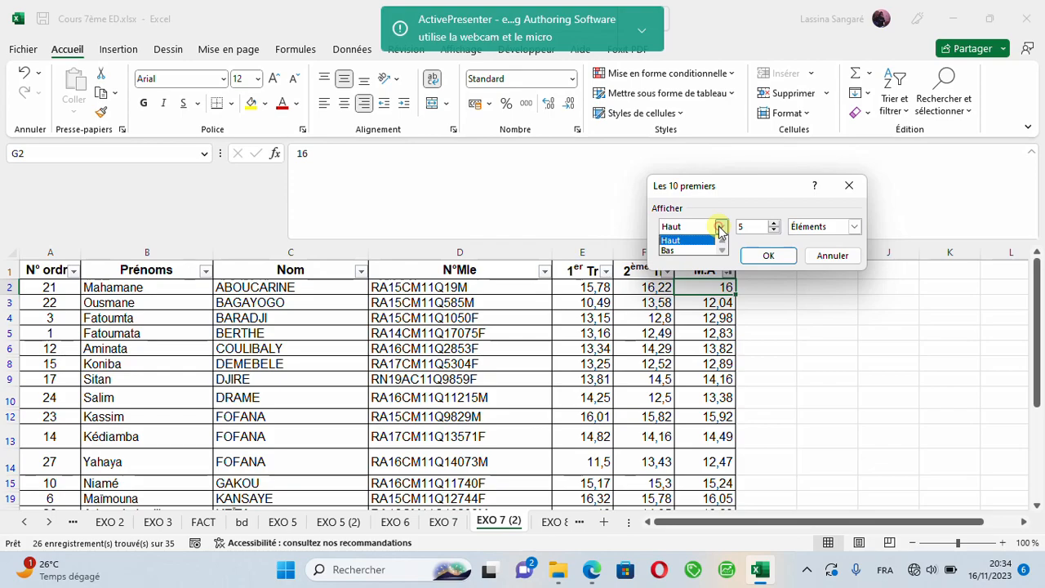
click(720, 228)
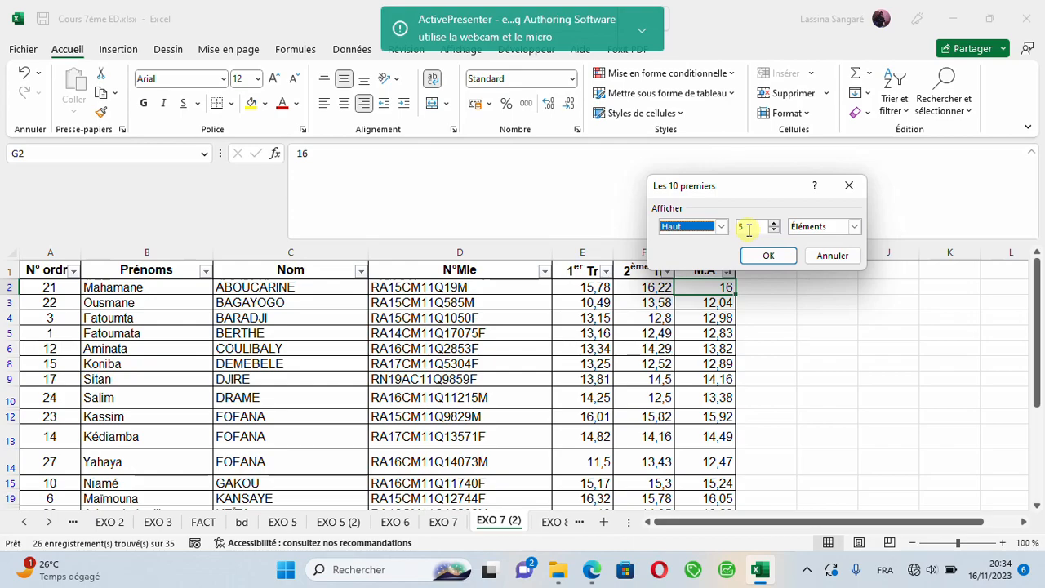
click(762, 256)
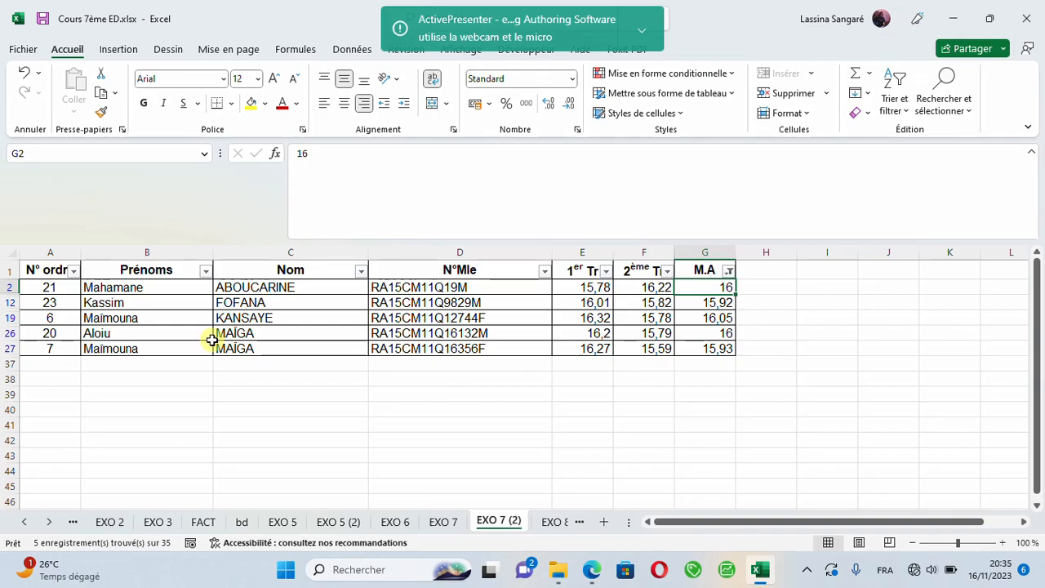
click(728, 270)
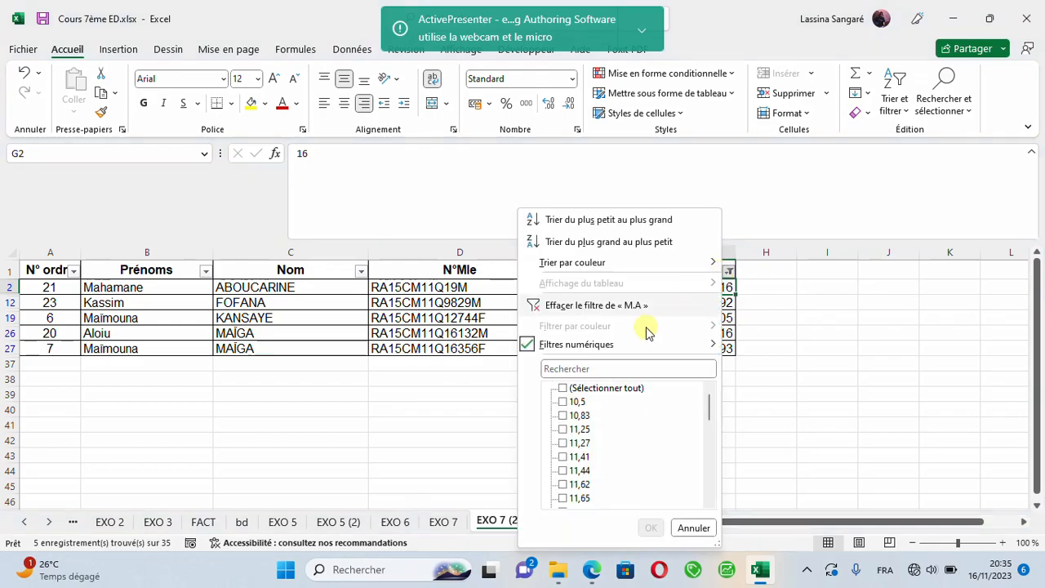
click(570, 308)
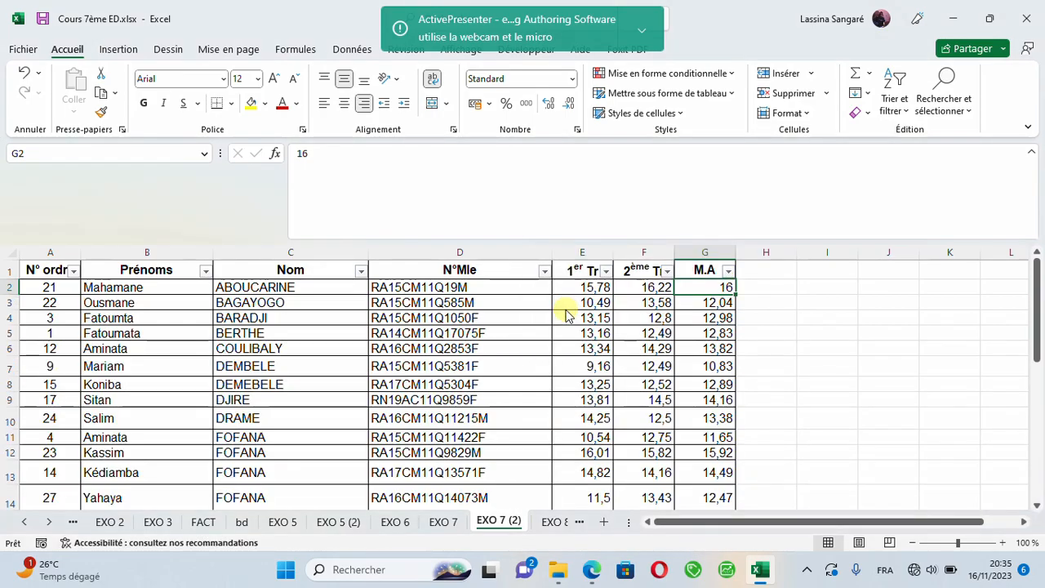
- Filter the Nom column for names containing "FO", and clear that filter to show all students
click(256, 301)
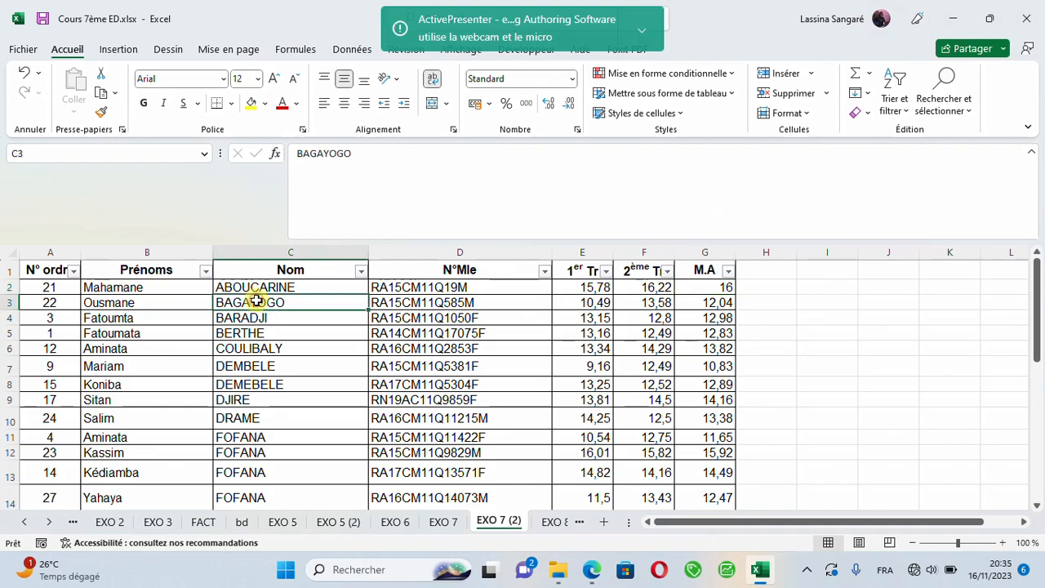
click(362, 271)
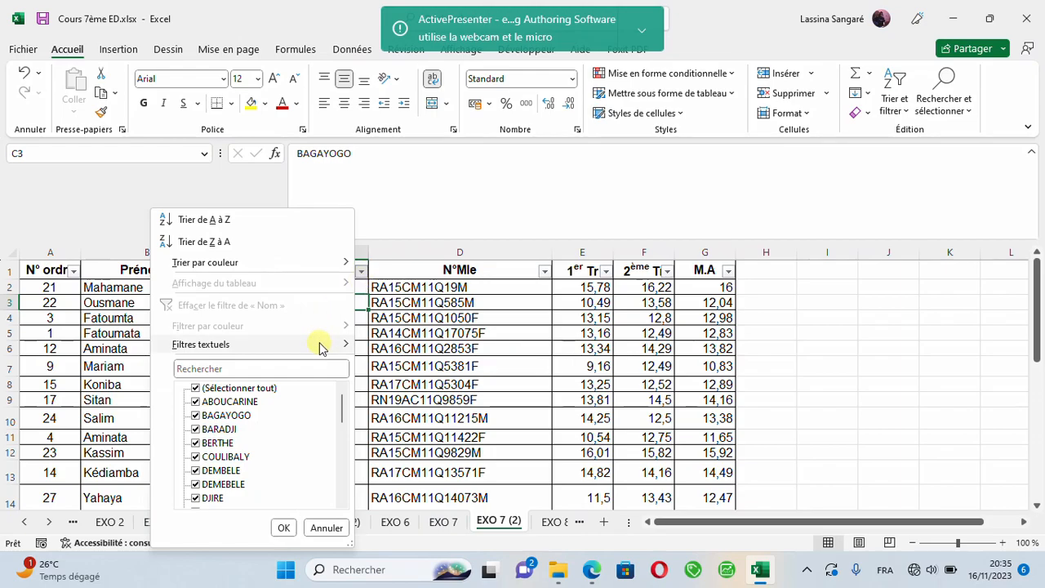
mouse_move(319, 348)
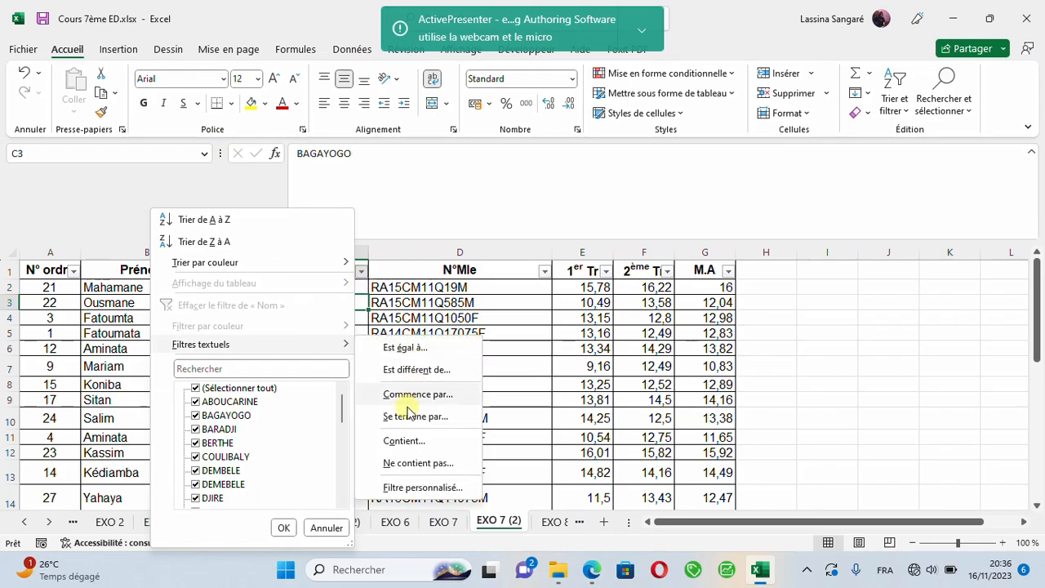
click(405, 442)
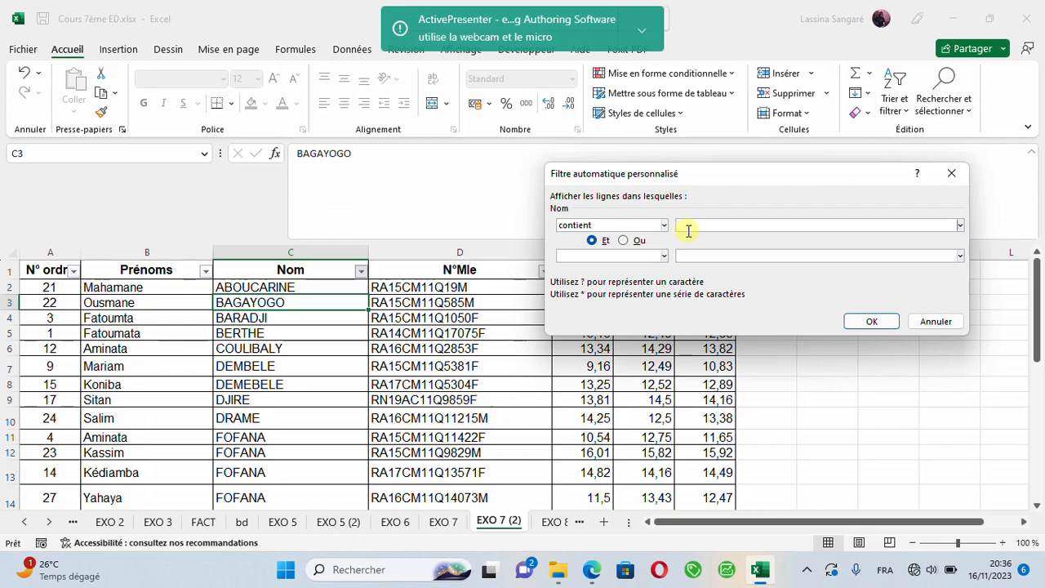
text(FON)
key(BackSpace)
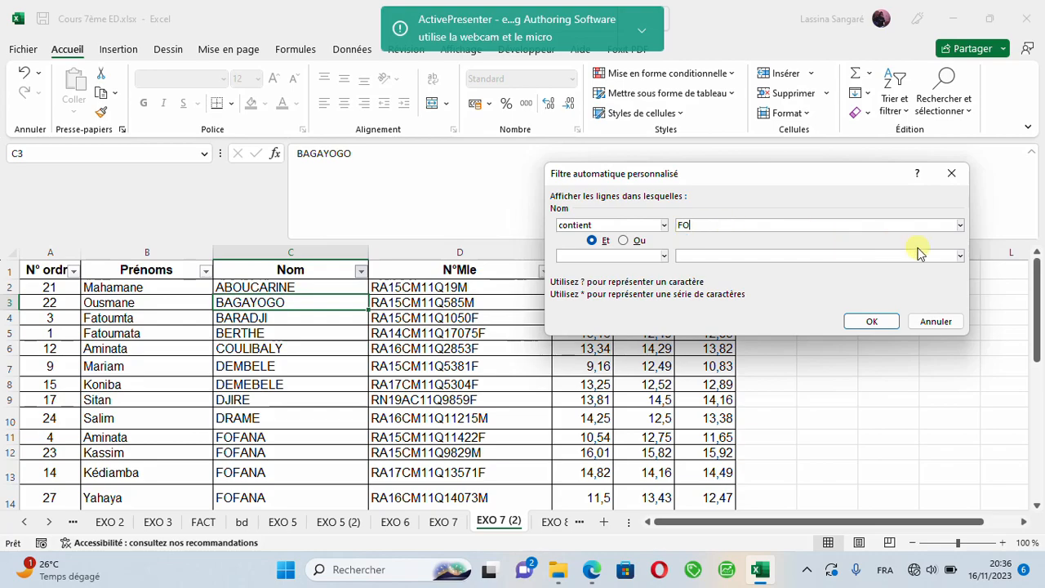
click(872, 321)
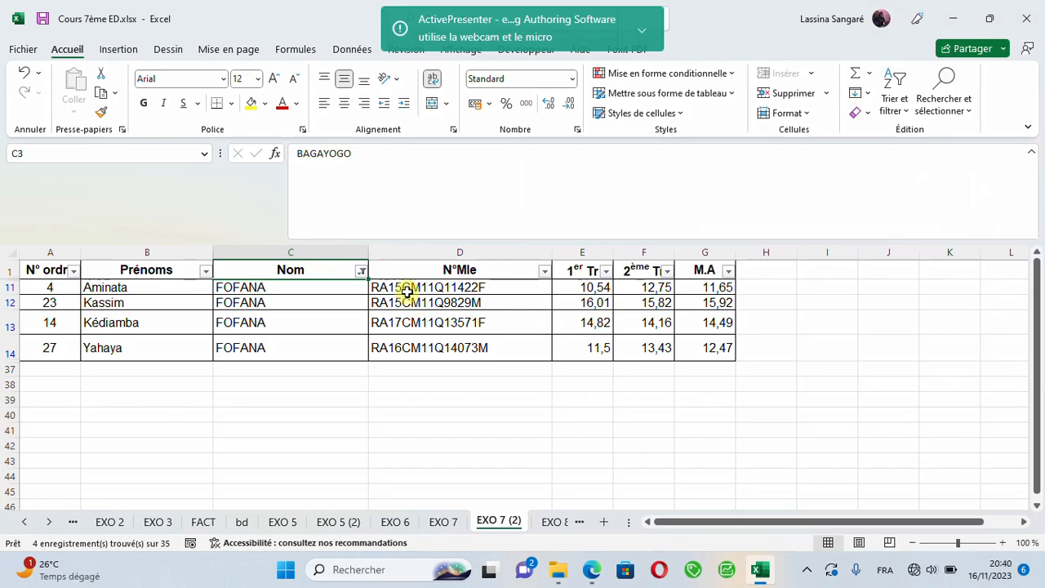
click(360, 270)
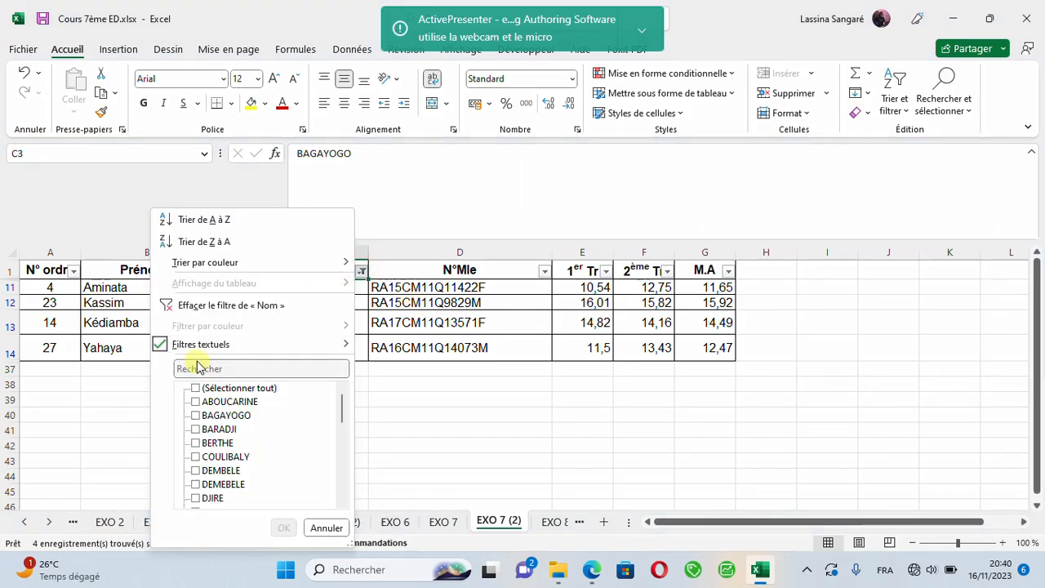
click(191, 307)
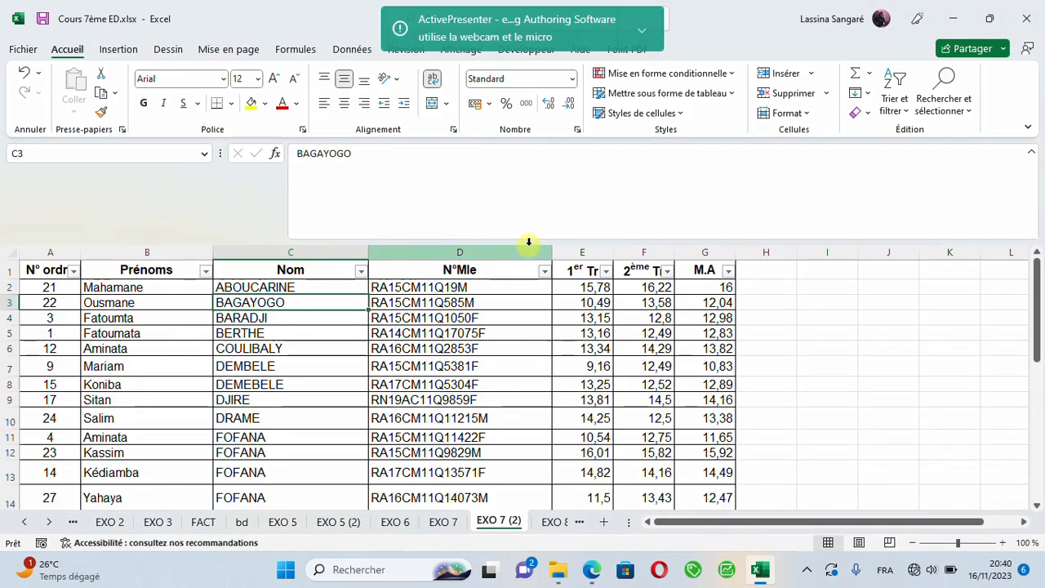
- Apply a number filter to the M.A column that keeps averages greater than or equal to 12, and review the filtered rows
click(727, 271)
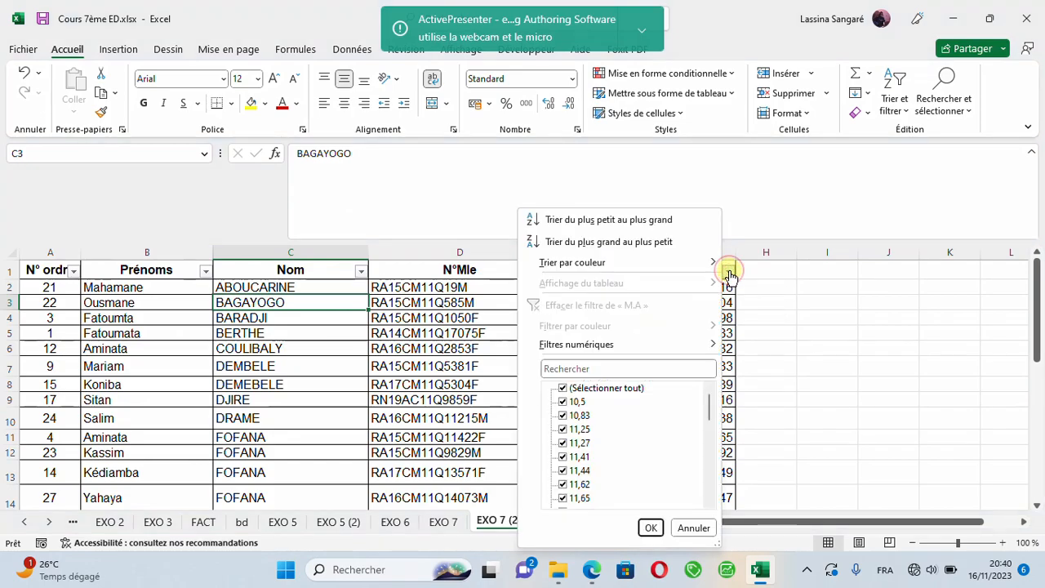
mouse_move(665, 350)
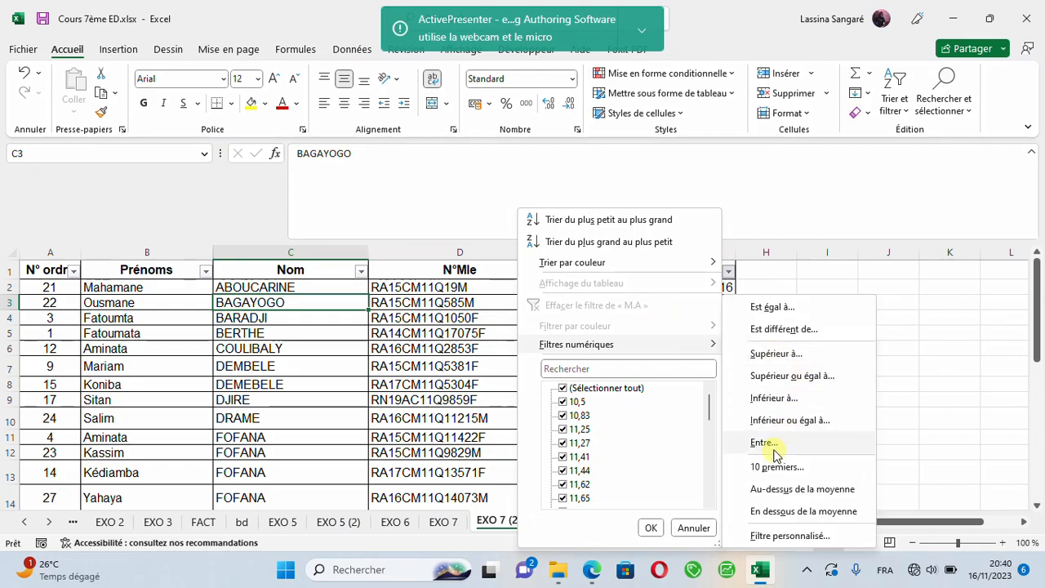
click(800, 376)
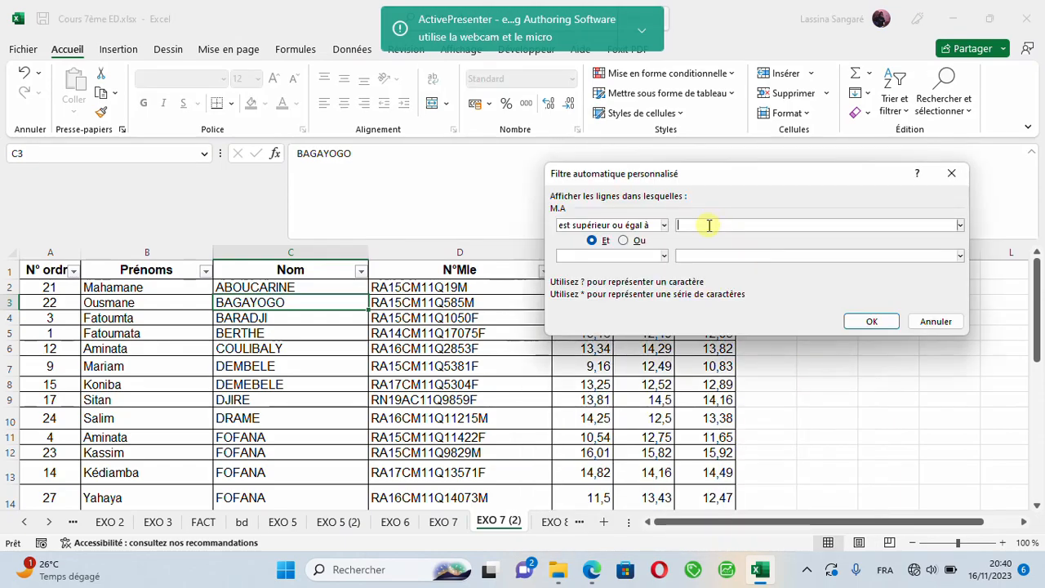
click(709, 225)
text(12)
click(864, 324)
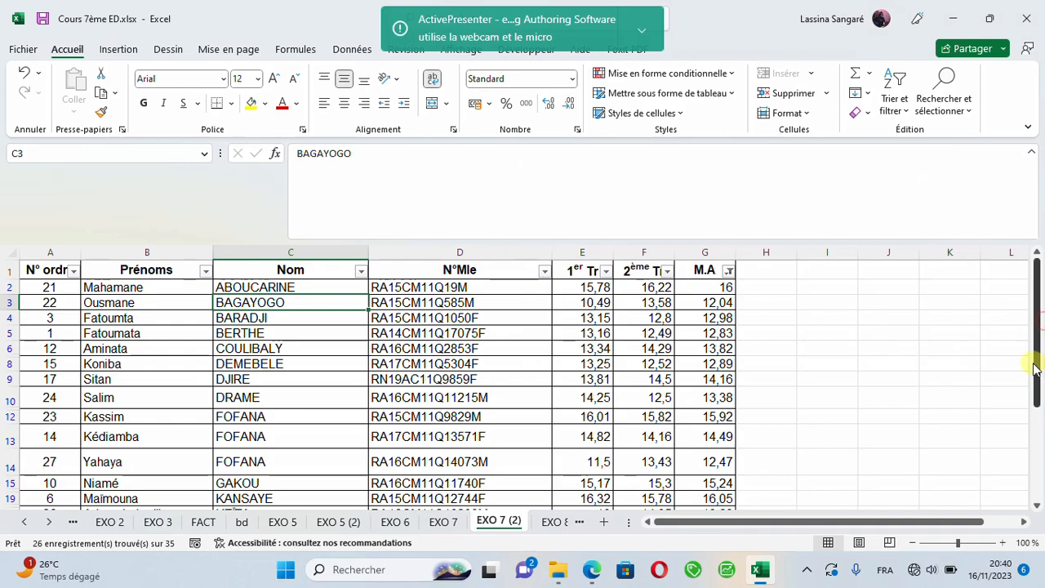
drag(1035, 408, 1030, 318)
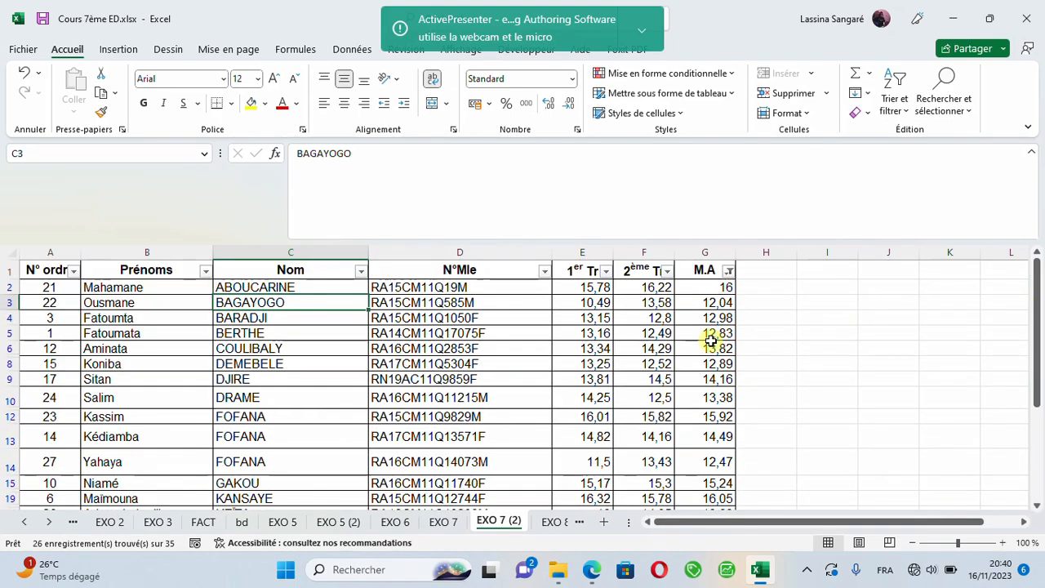